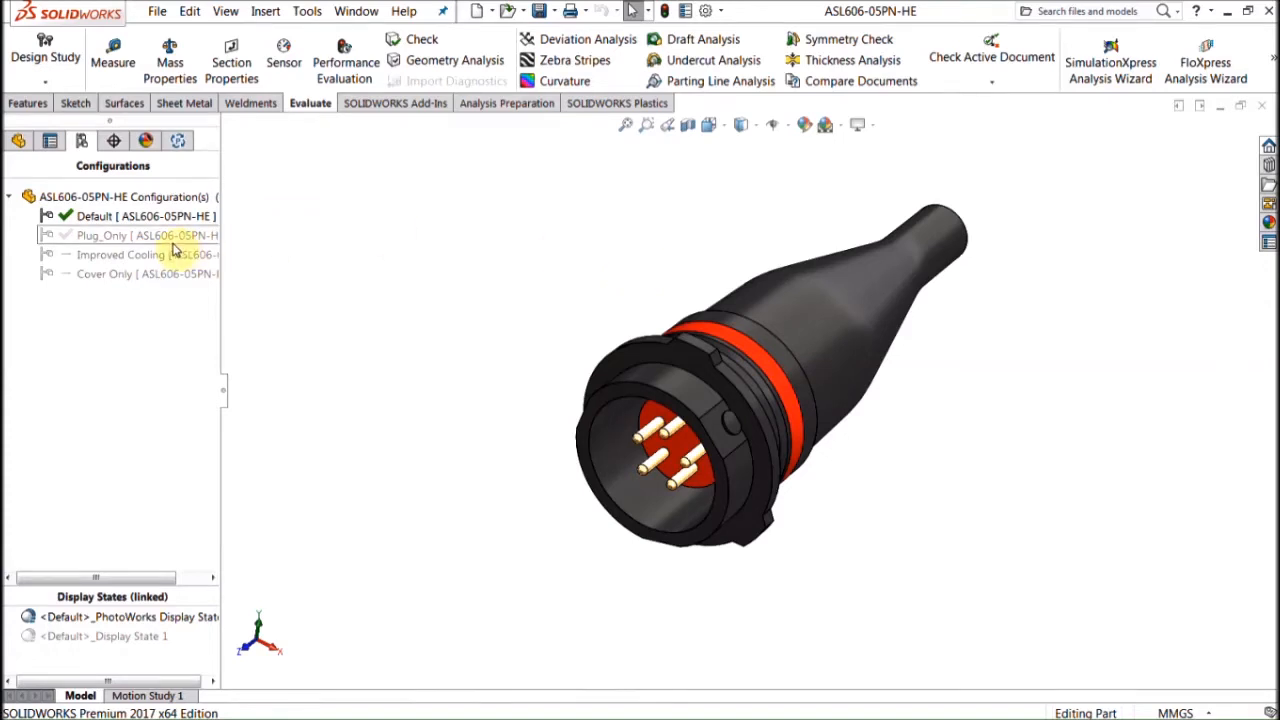
Step: Activate the Plug_Only configuration and reload its SOLIDWORKS Plastics project
{"action": "scroll", "coordinate": [735, 424], "scroll_direction": "down", "scroll_amount": 1}
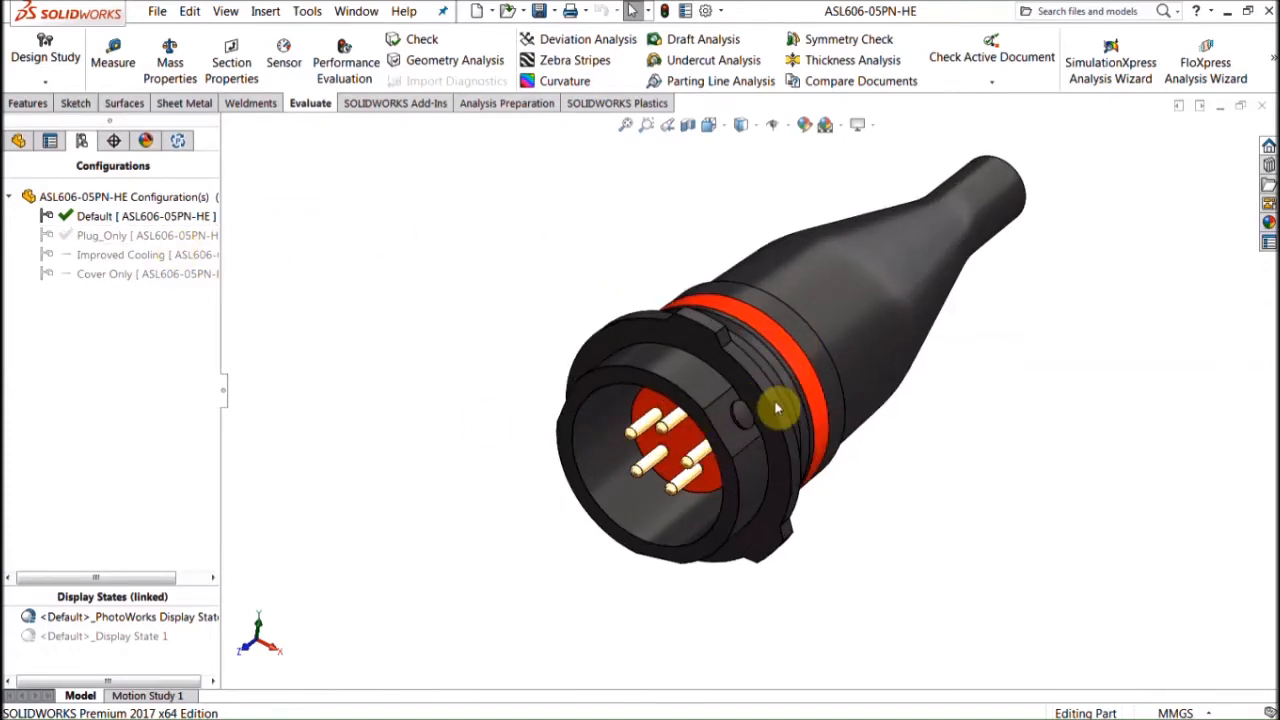
{"action": "left_click", "coordinate": [141, 235]}
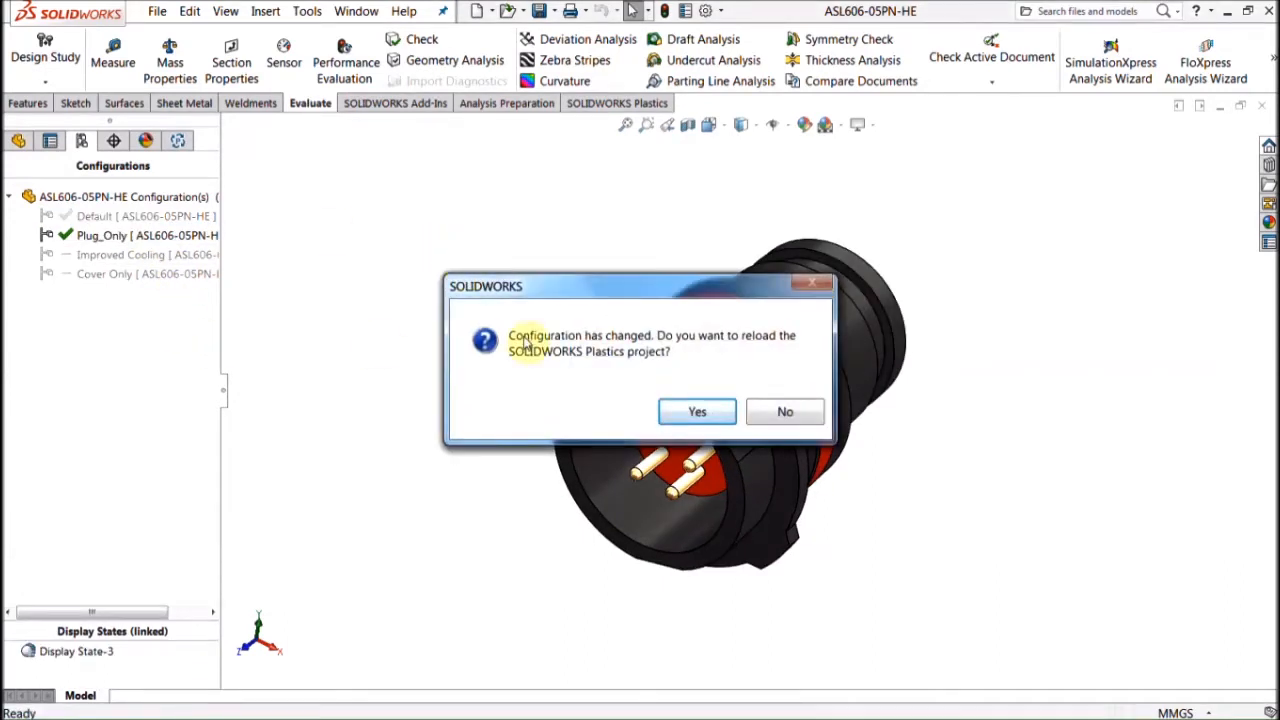
{"action": "left_click", "coordinate": [715, 418]}
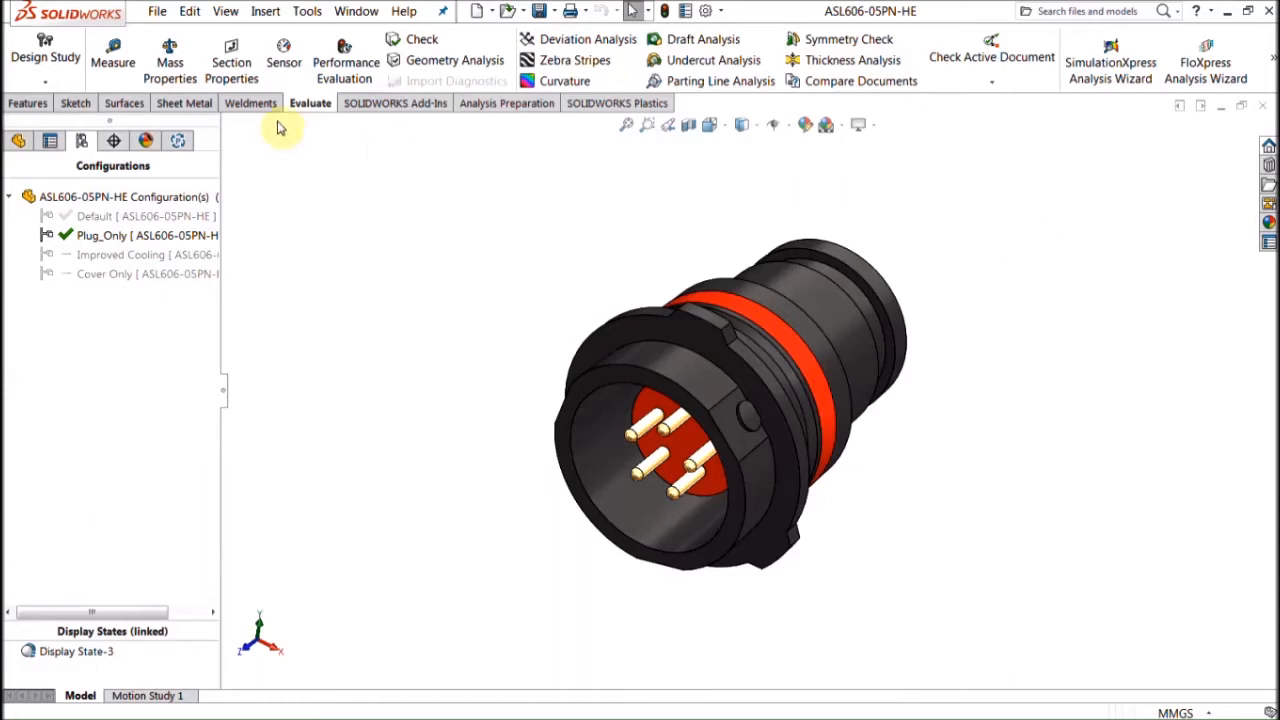
Step: Roll the part back to just after Cut-Revolve1 so the pins disappear
{"action": "left_click", "coordinate": [28, 150]}
{"action": "left_click", "coordinate": [28, 150]}
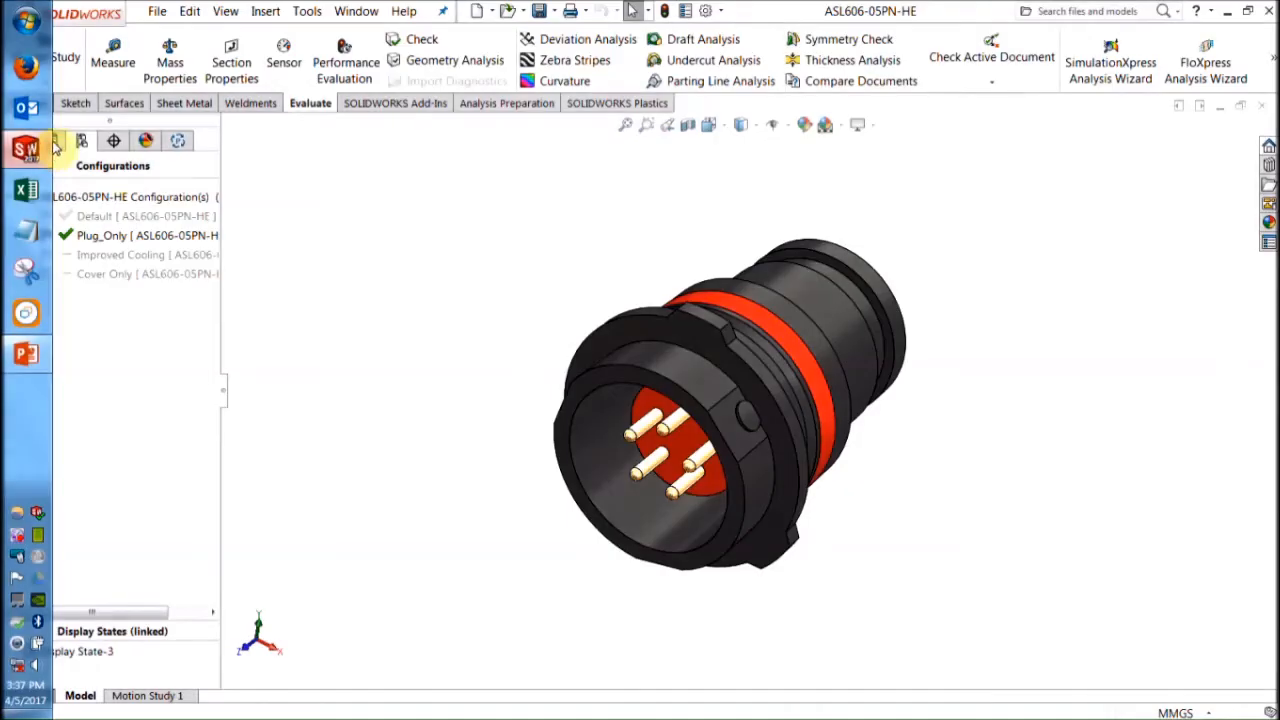
{"action": "left_click", "coordinate": [20, 141]}
{"action": "scroll", "coordinate": [150, 525], "scroll_direction": "down", "scroll_amount": 8}
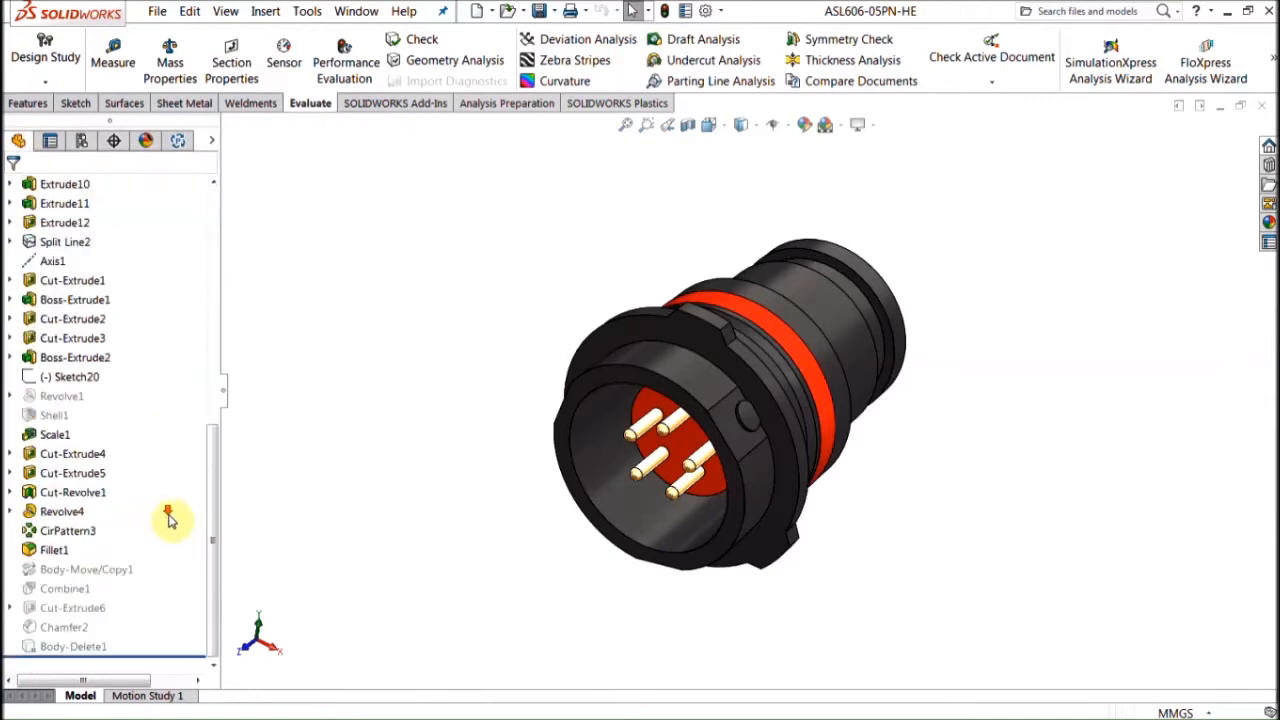
{"action": "left_click_drag", "start_coordinate": [167, 658], "coordinate": [150, 502]}
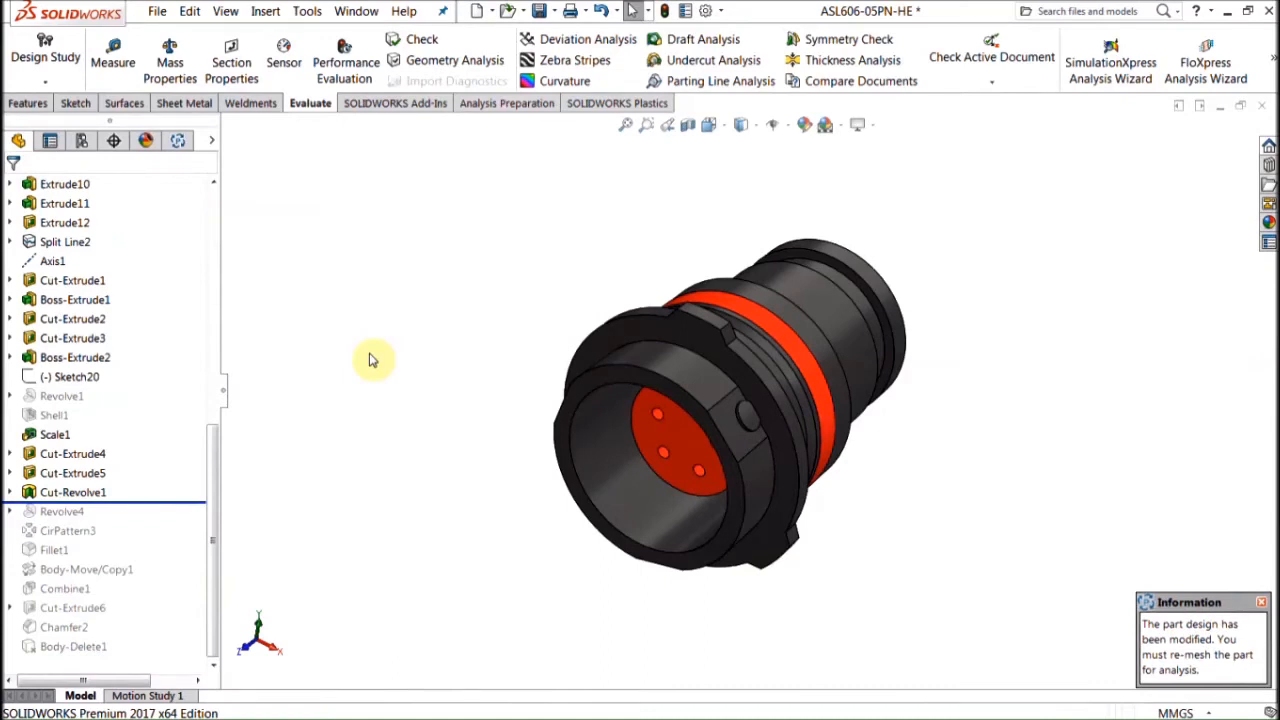
Step: Select Cut-Revolve1 and turn the connector to face its five empty pin holes
{"action": "middle_click_drag", "start_coordinate": [478, 414], "coordinate": [516, 331]}
{"action": "left_click", "coordinate": [84, 490]}
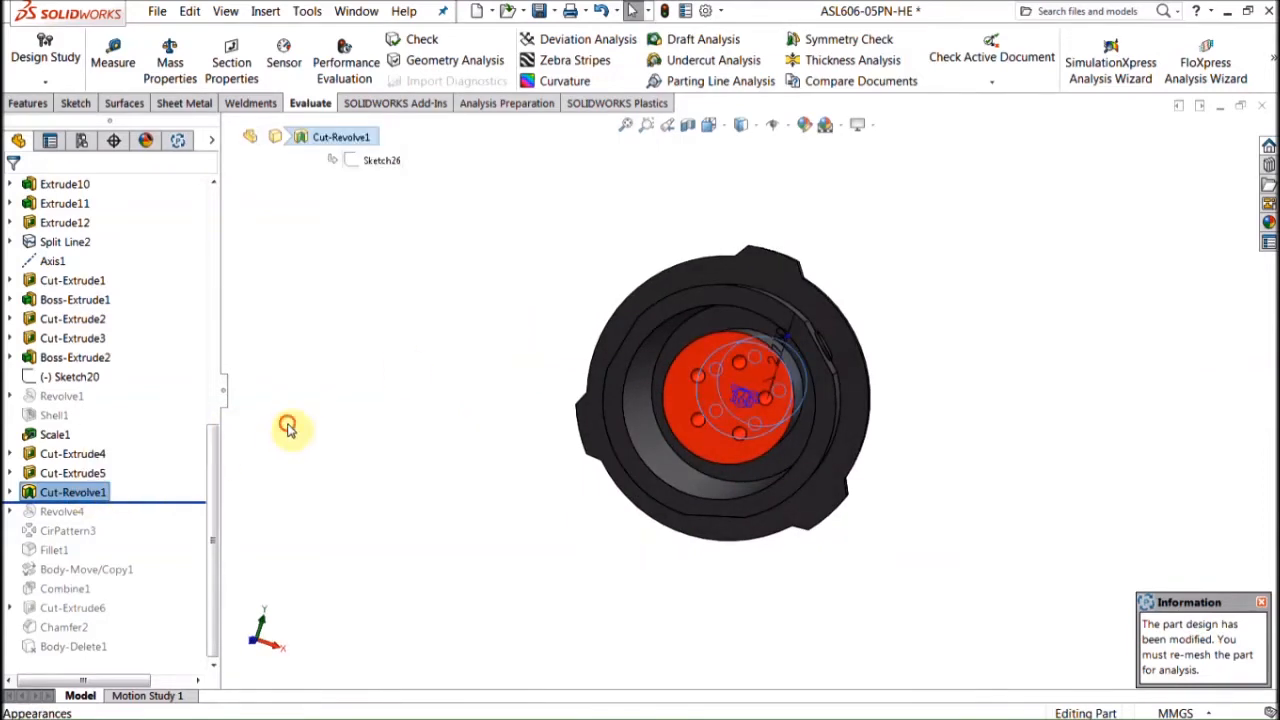
{"action": "scroll", "coordinate": [714, 418], "scroll_direction": "up", "scroll_amount": 3}
{"action": "middle_click_drag", "start_coordinate": [714, 418], "coordinate": [720, 412]}
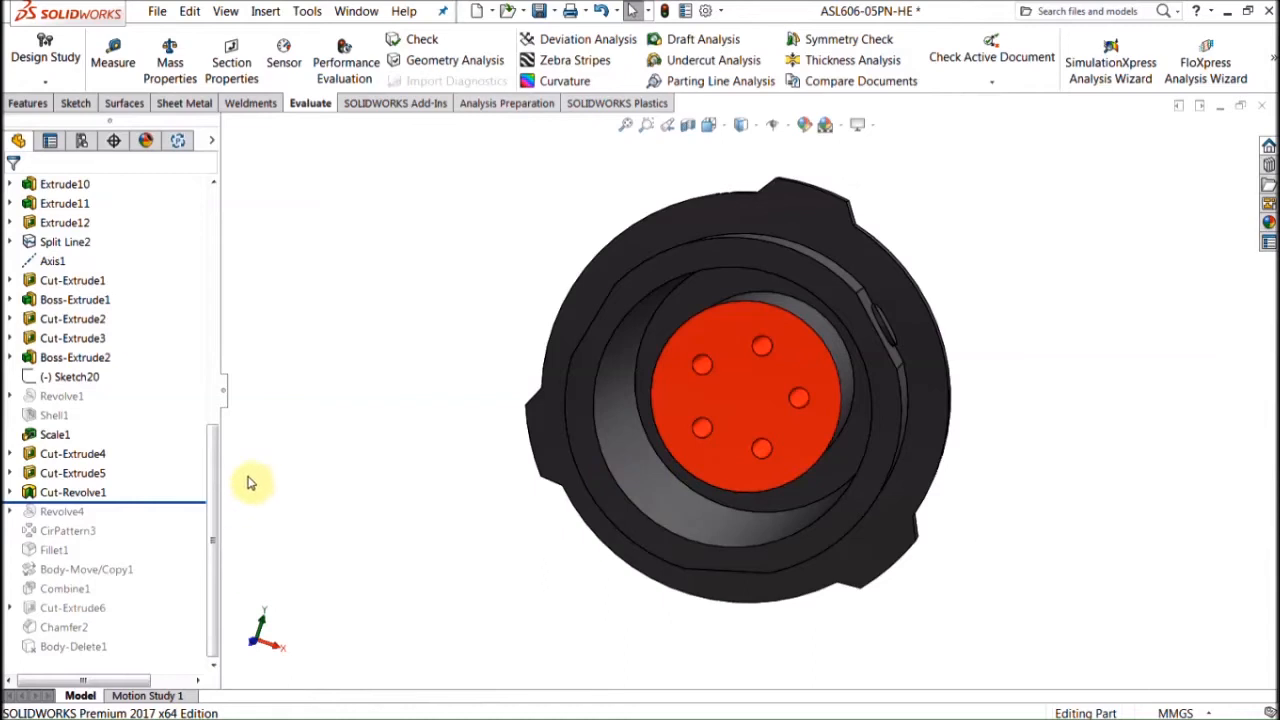
Step: Move the rollback bar up and check the Socket body in the Solid Bodies list
{"action": "left_click_drag", "start_coordinate": [212, 488], "coordinate": [234, 297]}
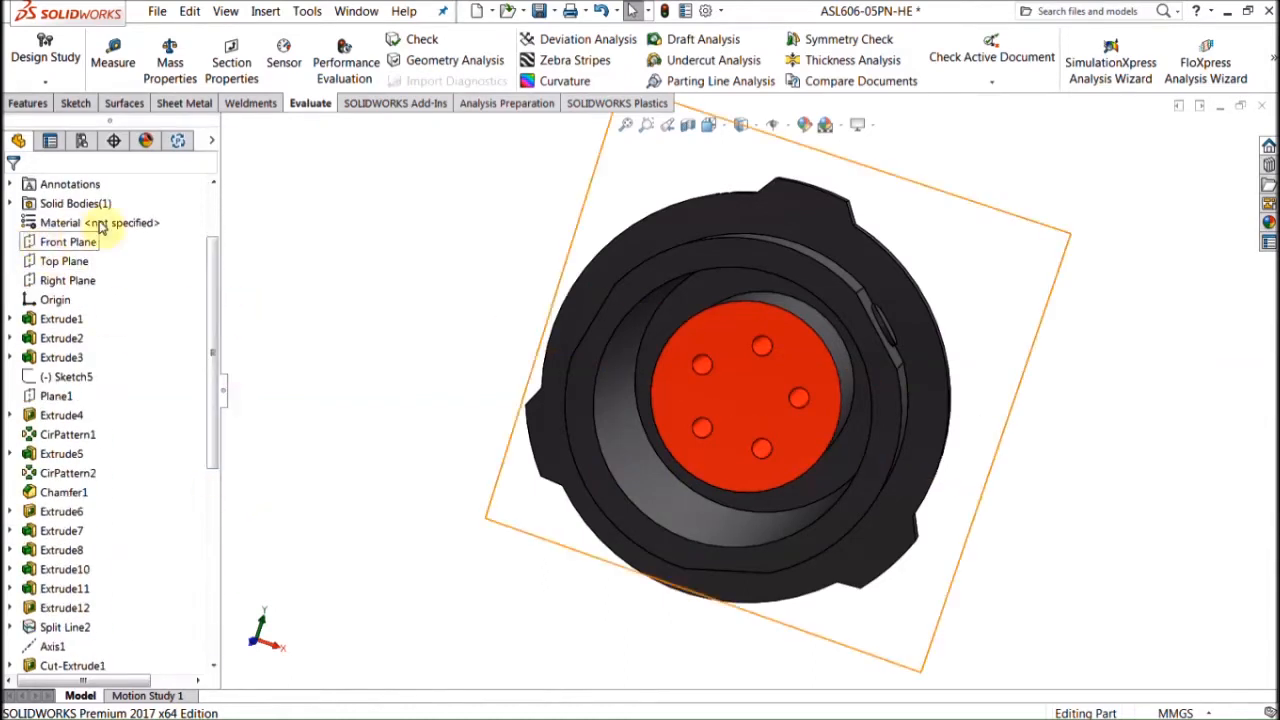
{"action": "left_click", "coordinate": [10, 203]}
{"action": "left_click", "coordinate": [66, 222]}
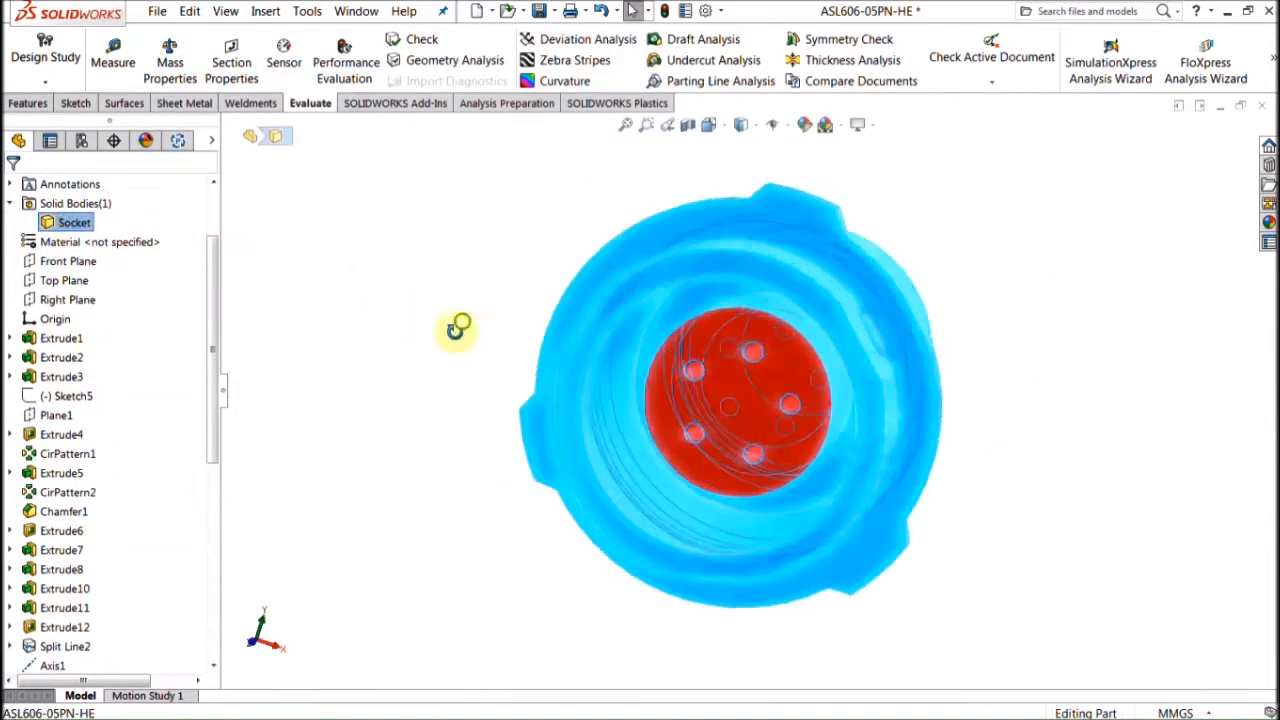
{"action": "left_click", "coordinate": [430, 335]}
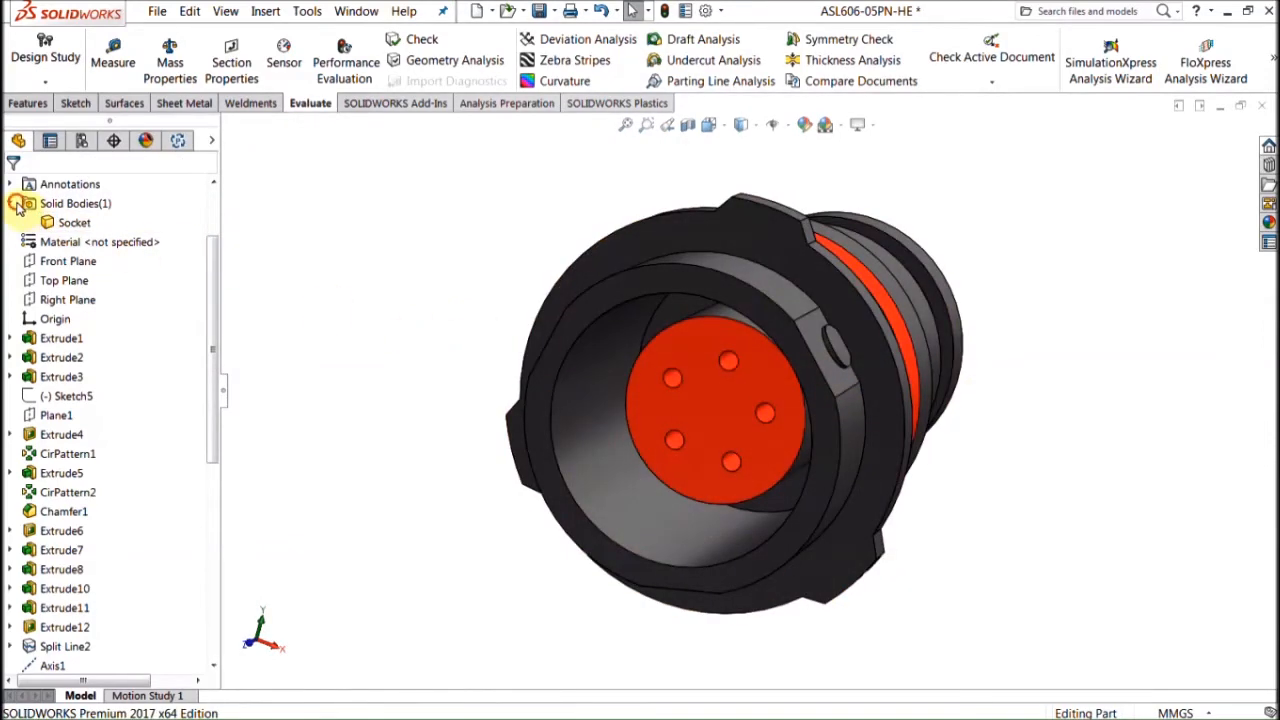
{"action": "scroll", "coordinate": [150, 420], "scroll_direction": "down", "scroll_amount": 10}
Step: Roll forward past Revolve4, then edit and accept Revolve4 to rebuild the pins
{"action": "left_click_drag", "start_coordinate": [160, 510], "coordinate": [166, 536]}
{"action": "left_click", "coordinate": [55, 511]}
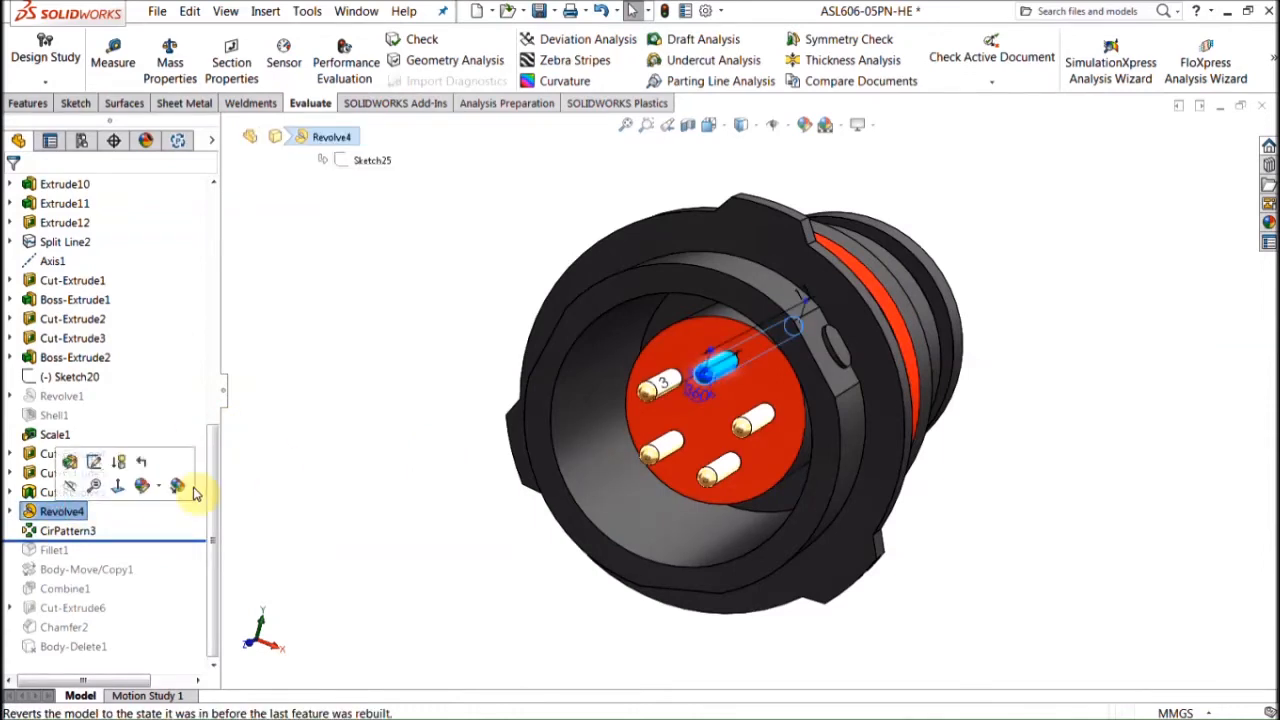
{"action": "left_click", "coordinate": [350, 490]}
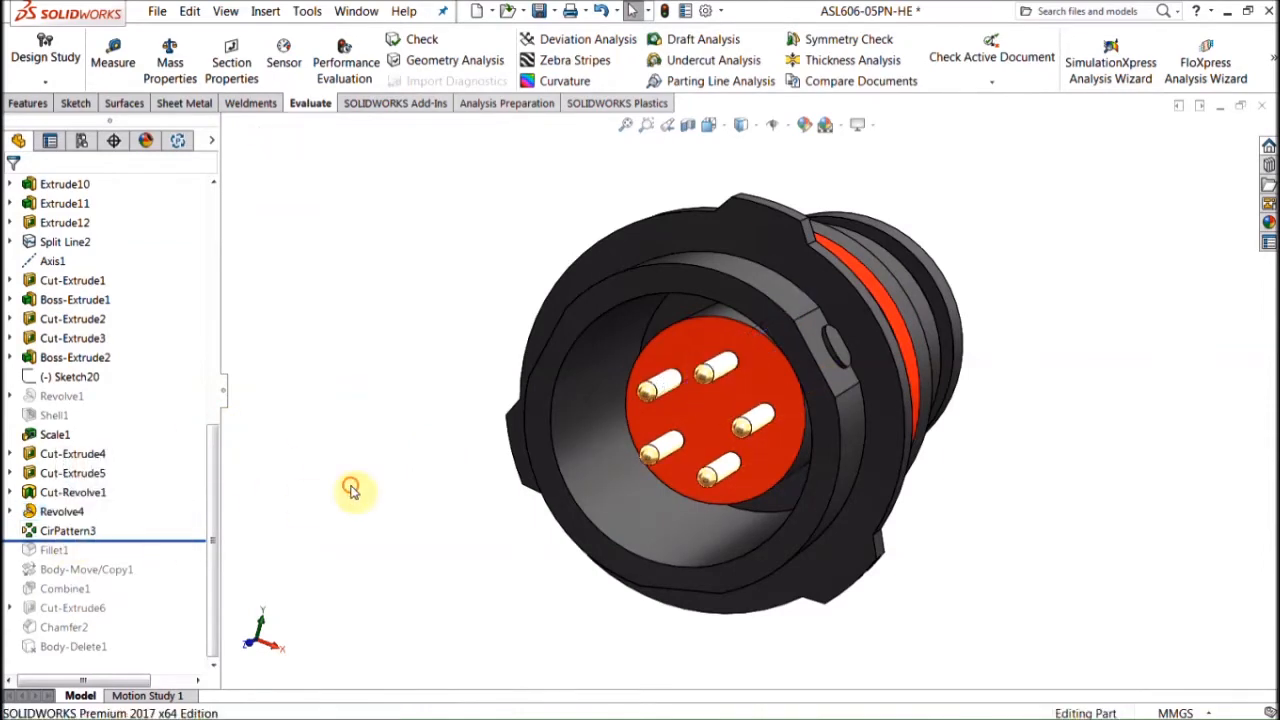
{"action": "right_click", "coordinate": [100, 513]}
{"action": "left_click", "coordinate": [97, 295]}
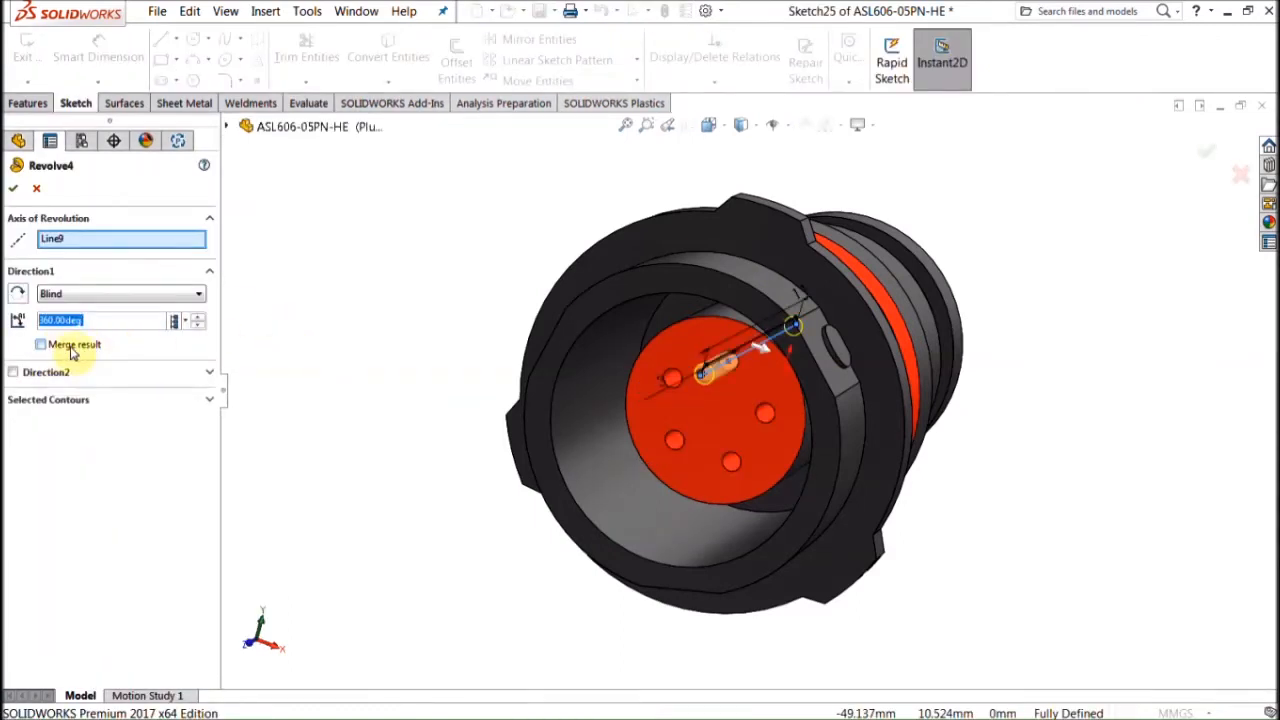
{"action": "left_click", "coordinate": [13, 188]}
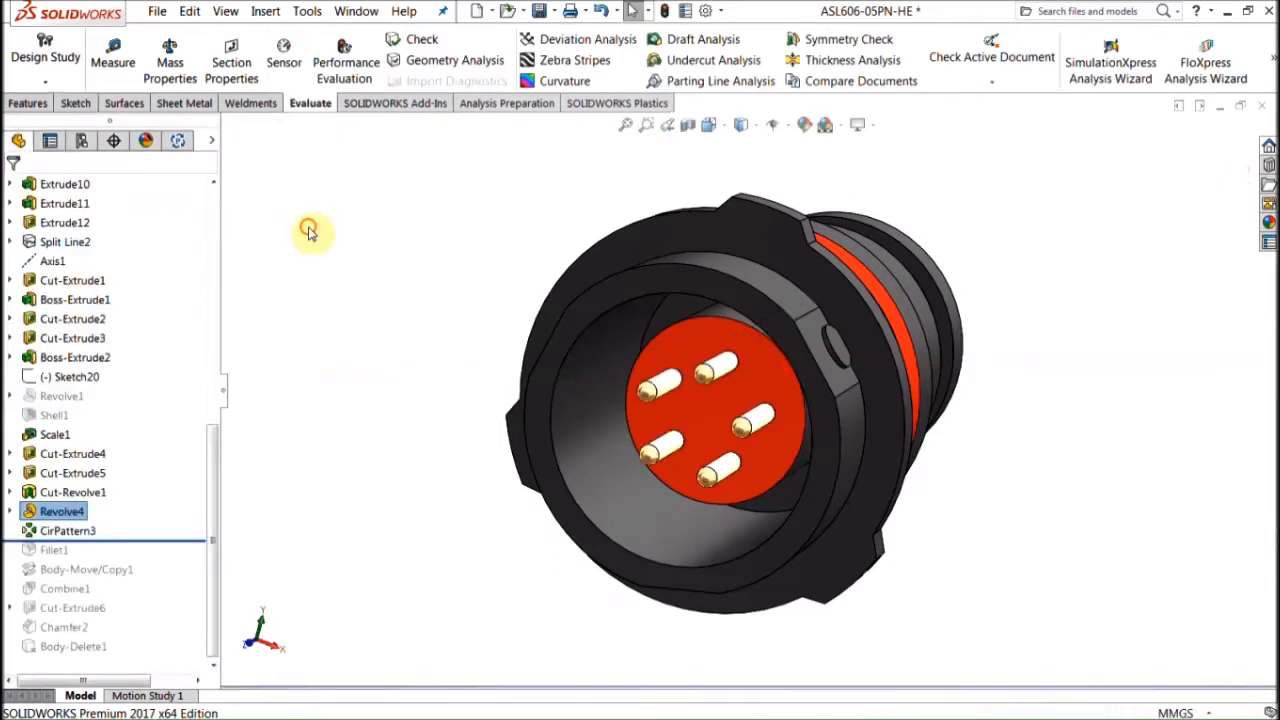
Step: Roll past CirPattern3 to the end and confirm six bodies: Pin1–Pin5 and Socket
{"action": "left_click", "coordinate": [194, 534]}
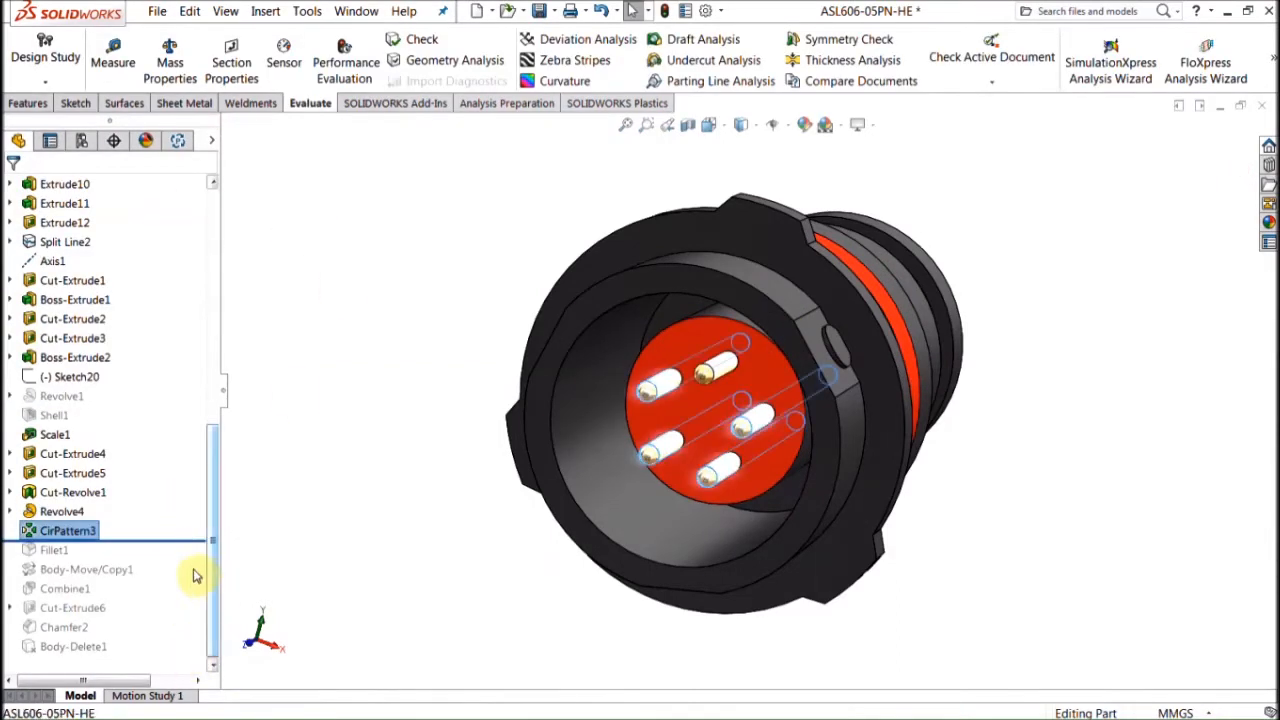
{"action": "left_click_drag", "start_coordinate": [192, 541], "coordinate": [203, 652]}
{"action": "left_click_drag", "start_coordinate": [213, 606], "coordinate": [226, 355]}
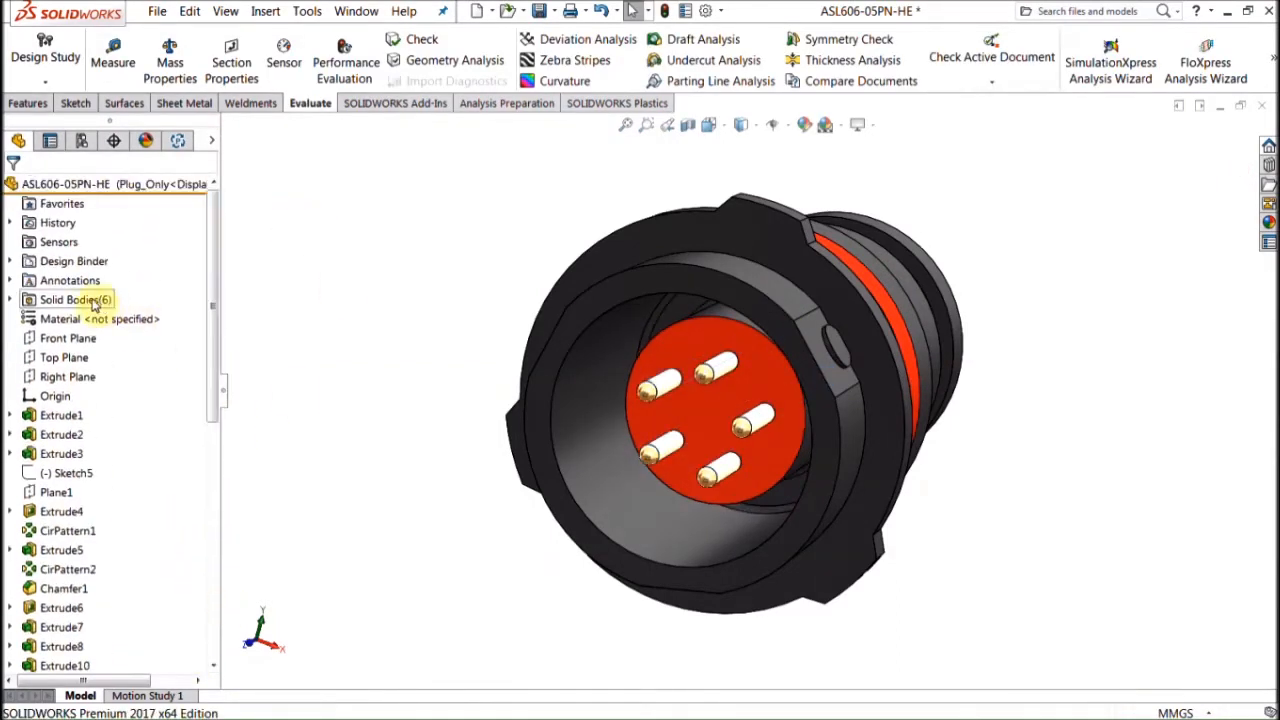
{"action": "left_click", "coordinate": [10, 300]}
{"action": "left_click", "coordinate": [68, 318]}
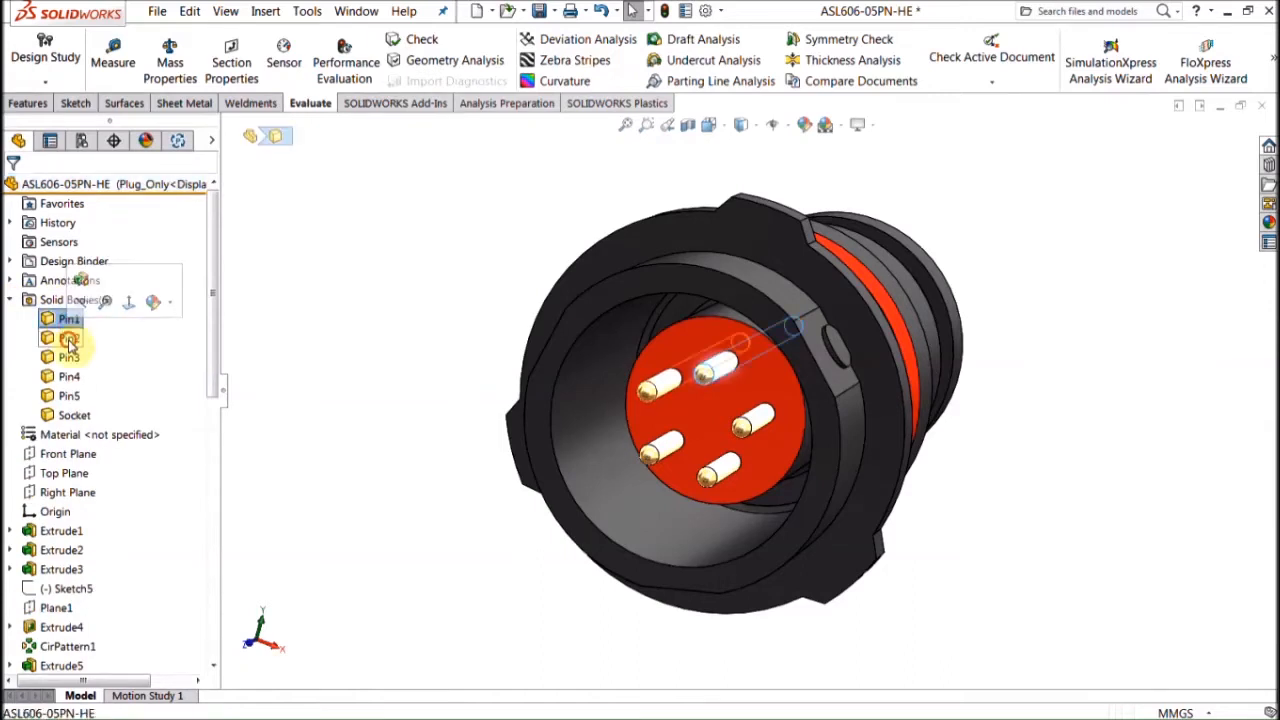
{"action": "left_click", "coordinate": [72, 415]}
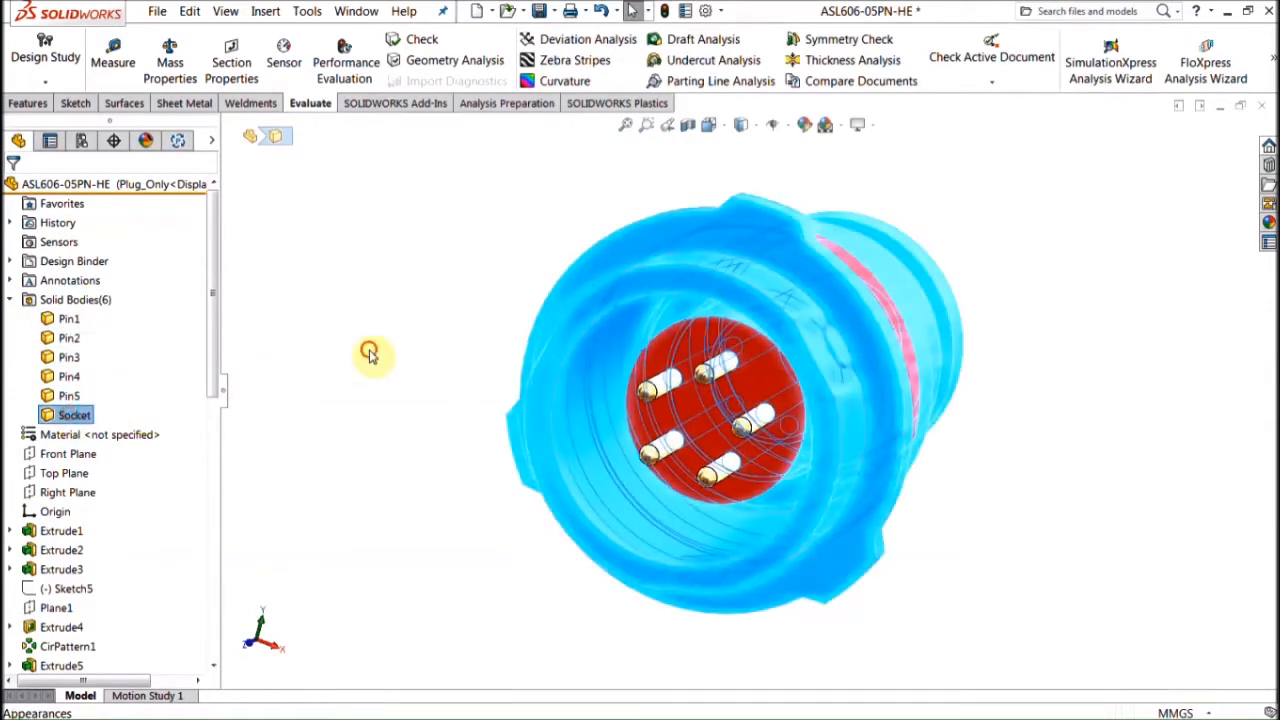
{"action": "left_click", "coordinate": [370, 355]}
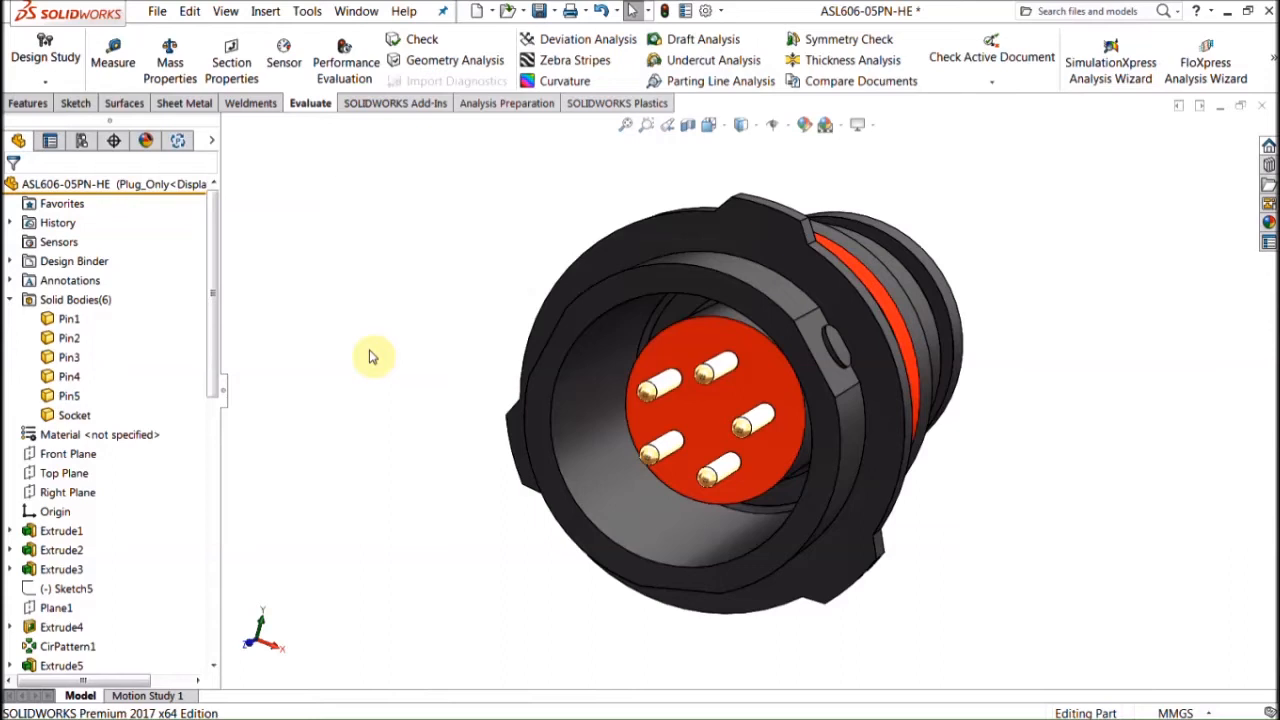
Step: Roll the part back before the pins and select all five pin hole faces
{"action": "left_click_drag", "start_coordinate": [212, 480], "coordinate": [218, 586]}
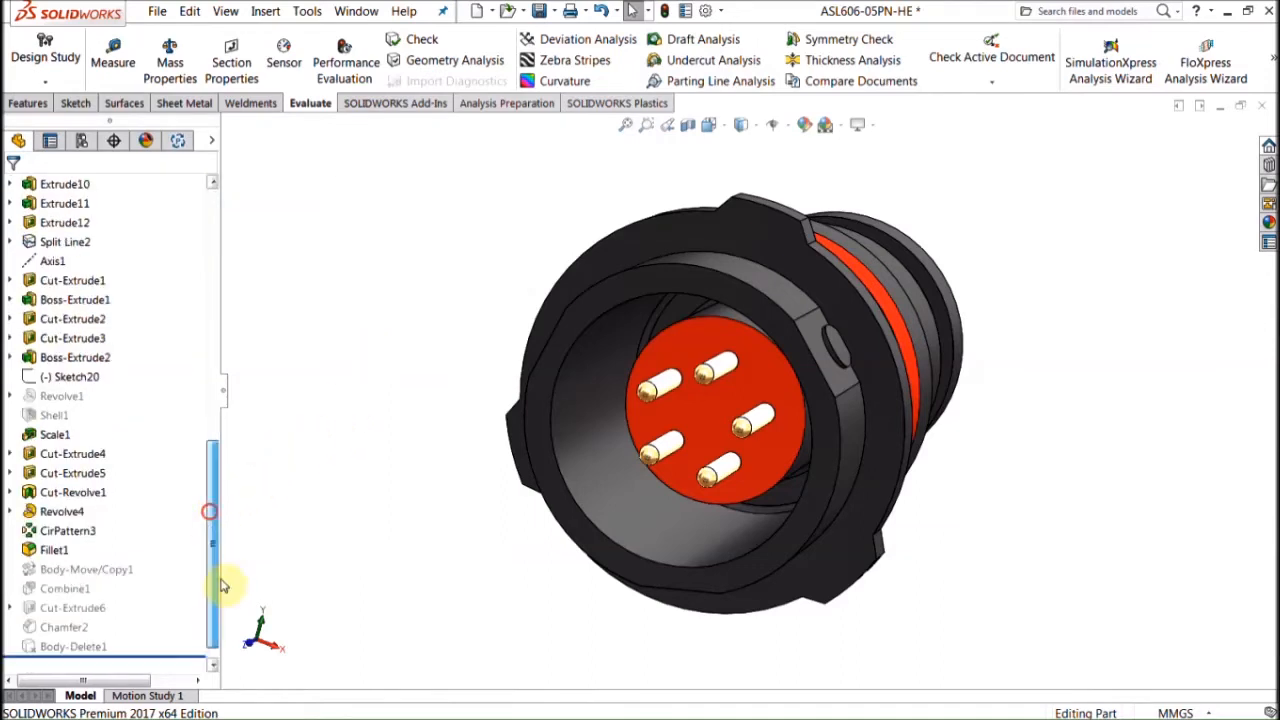
{"action": "left_click_drag", "start_coordinate": [147, 655], "coordinate": [140, 506]}
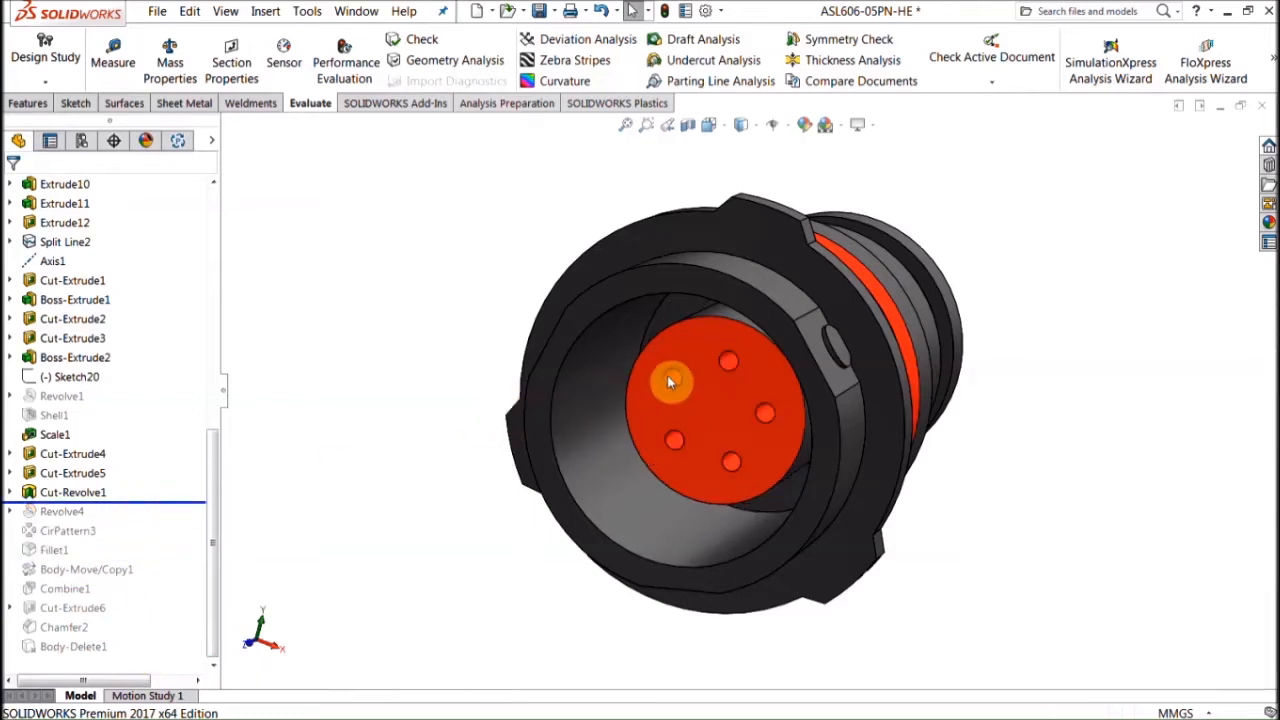
{"action": "left_click", "coordinate": [672, 380]}
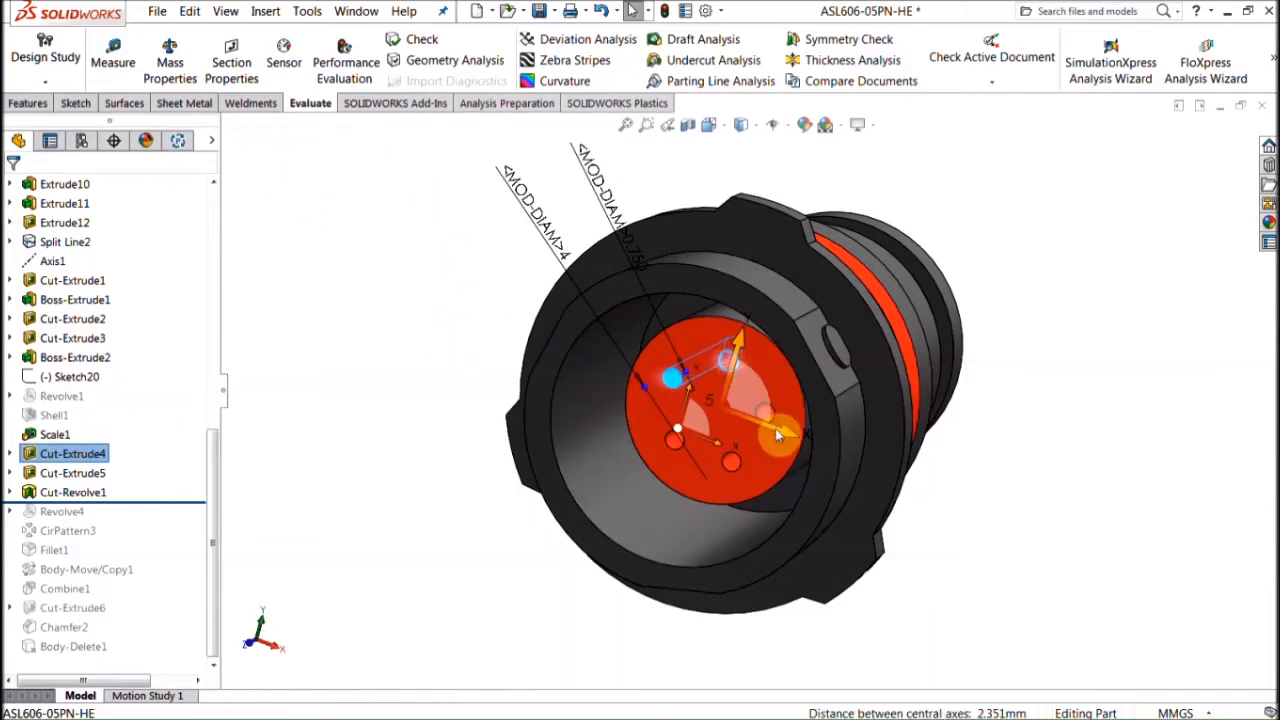
{"action": "scroll", "coordinate": [583, 366], "scroll_direction": "down", "scroll_amount": 3}
{"action": "left_click", "coordinate": [805, 432], "text": "ctrl"}
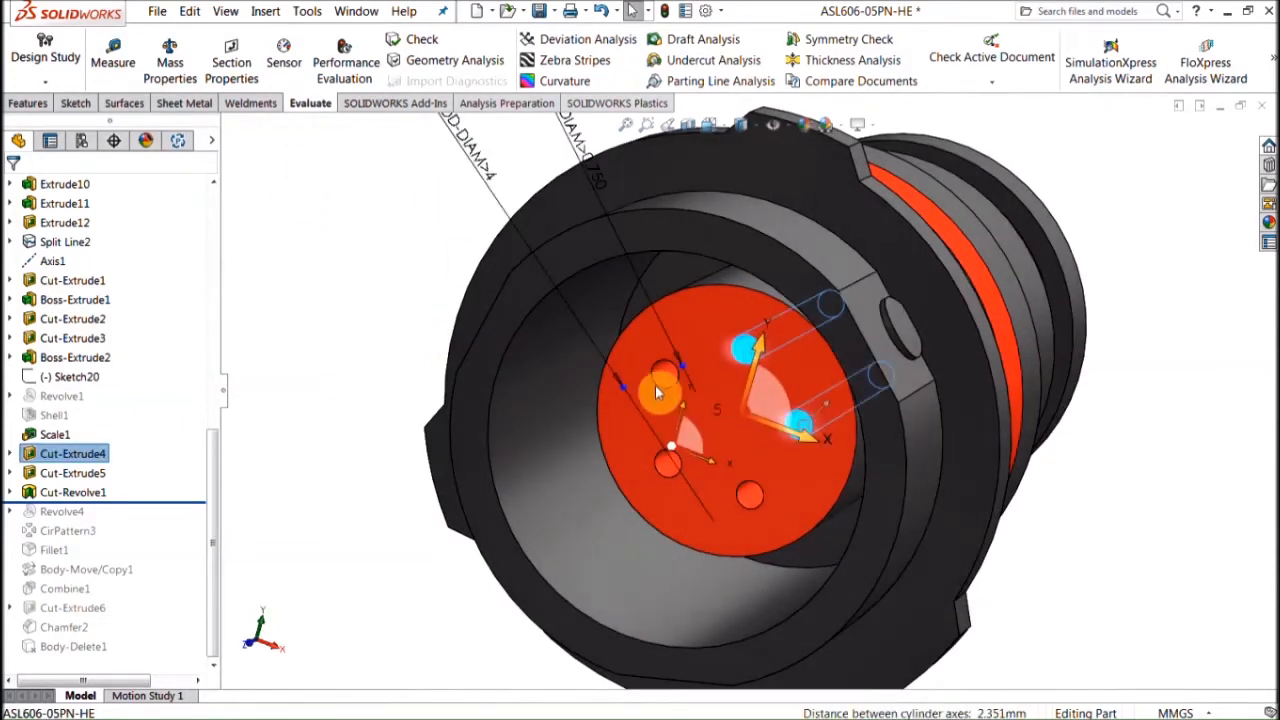
{"action": "left_click", "coordinate": [665, 373], "text": "ctrl"}
{"action": "left_click", "coordinate": [668, 461], "text": "ctrl"}
{"action": "left_click", "coordinate": [750, 494], "text": "ctrl"}
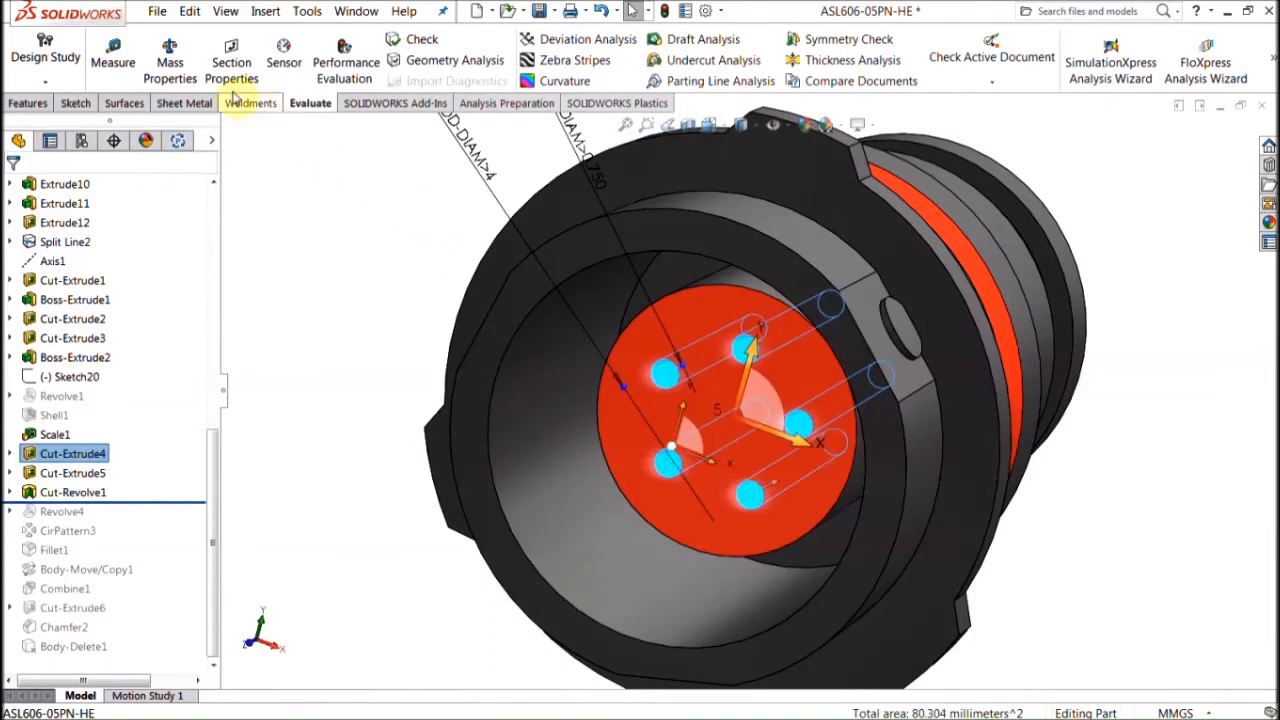
Step: Measure the hole faces' total area, then roll forward to restore the pins and fit the view
{"action": "left_click", "coordinate": [113, 50]}
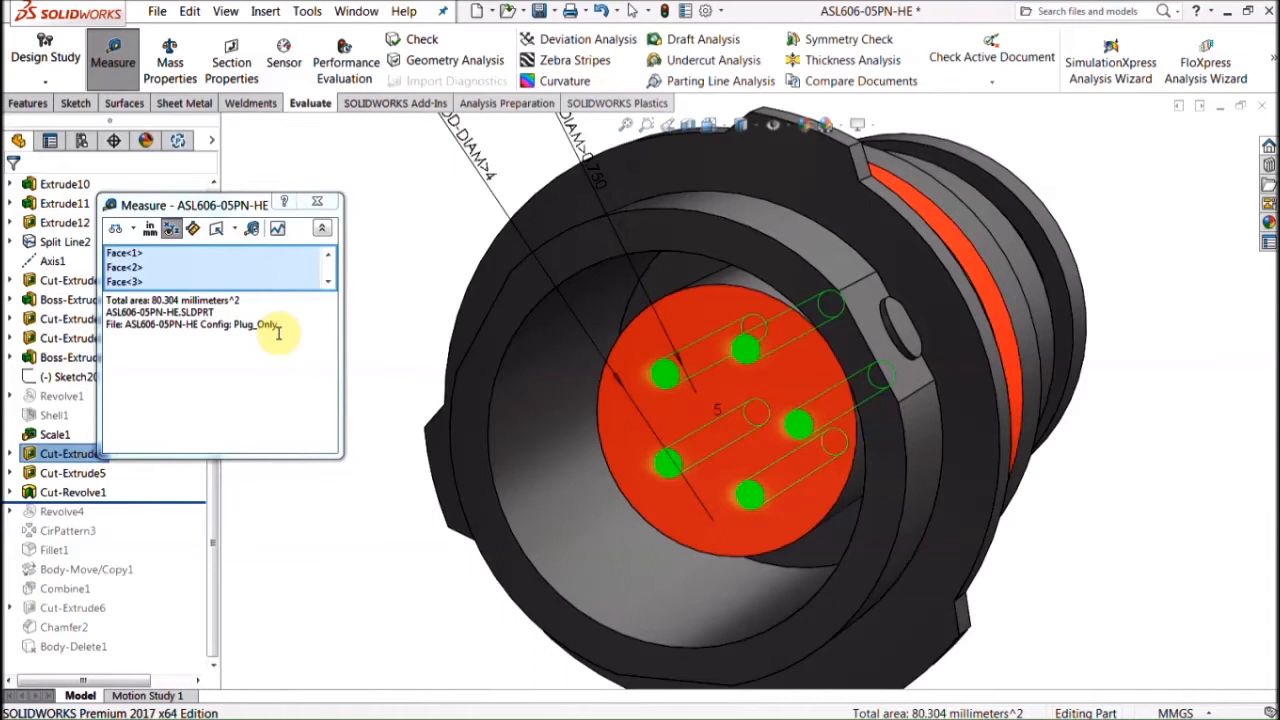
{"action": "left_click", "coordinate": [317, 201]}
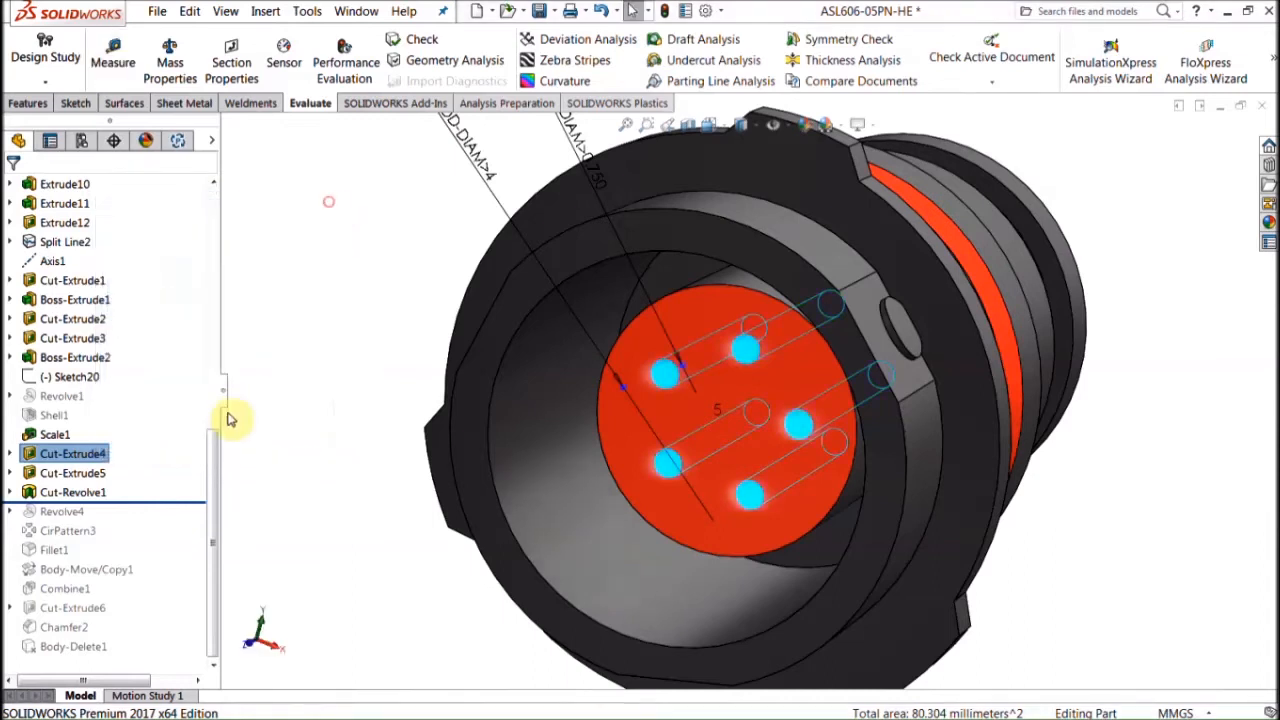
{"action": "left_click_drag", "start_coordinate": [193, 514], "coordinate": [177, 656]}
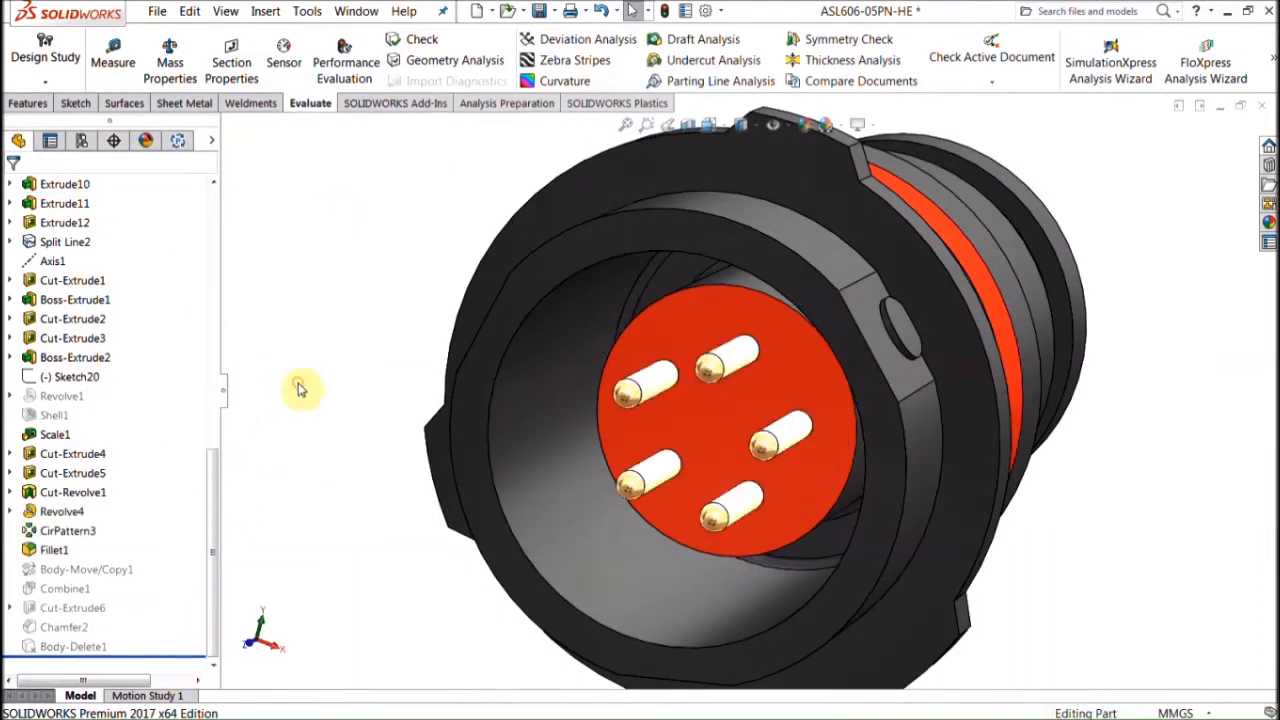
{"action": "key", "text": "f"}
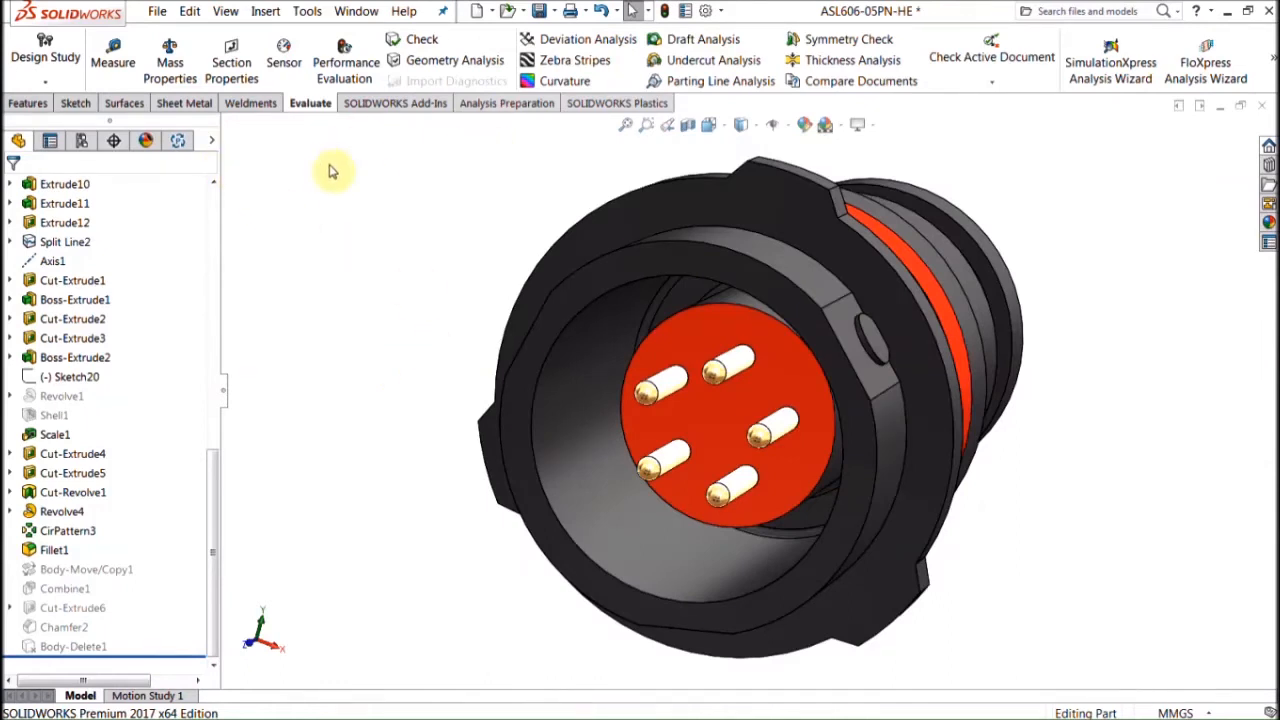
Step: Show the SOLIDWORKS Add-Ins tools, then the SOLIDWORKS Plastics tab
{"action": "left_click", "coordinate": [426, 103]}
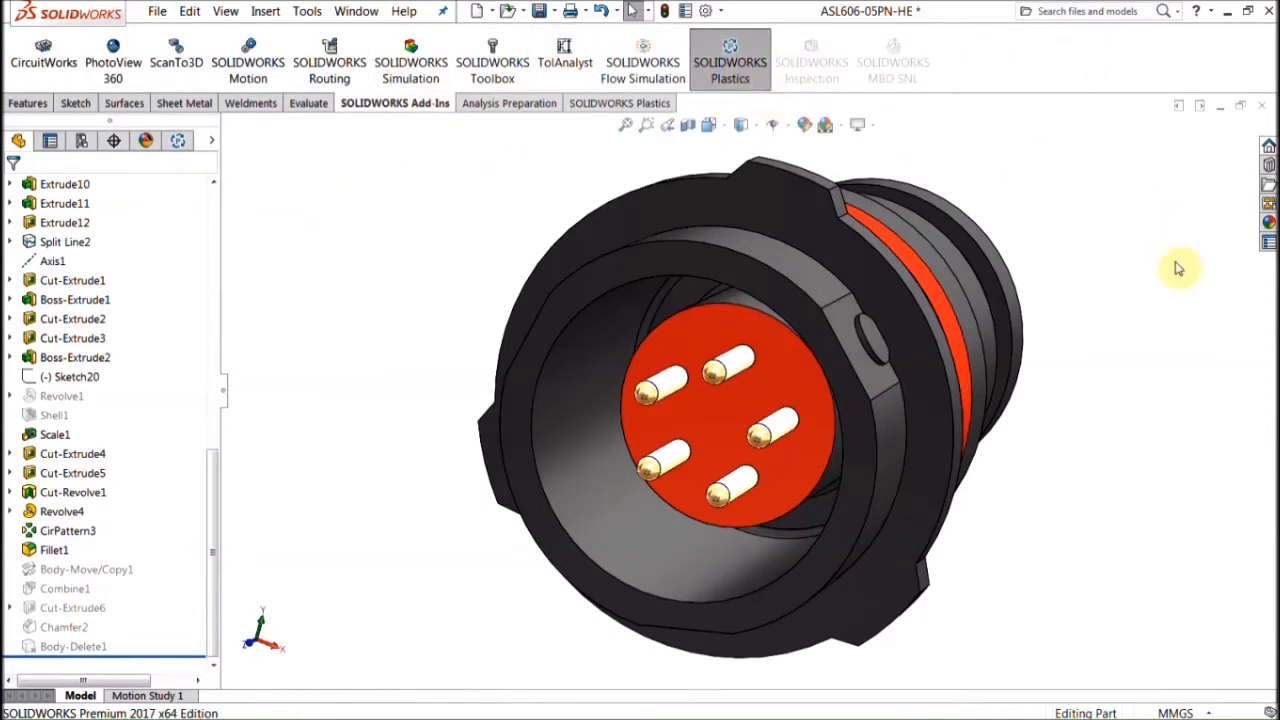
{"action": "scroll", "coordinate": [1158, 320], "scroll_direction": "up", "scroll_amount": 1}
{"action": "middle_click_drag", "start_coordinate": [1158, 320], "coordinate": [1131, 297]}
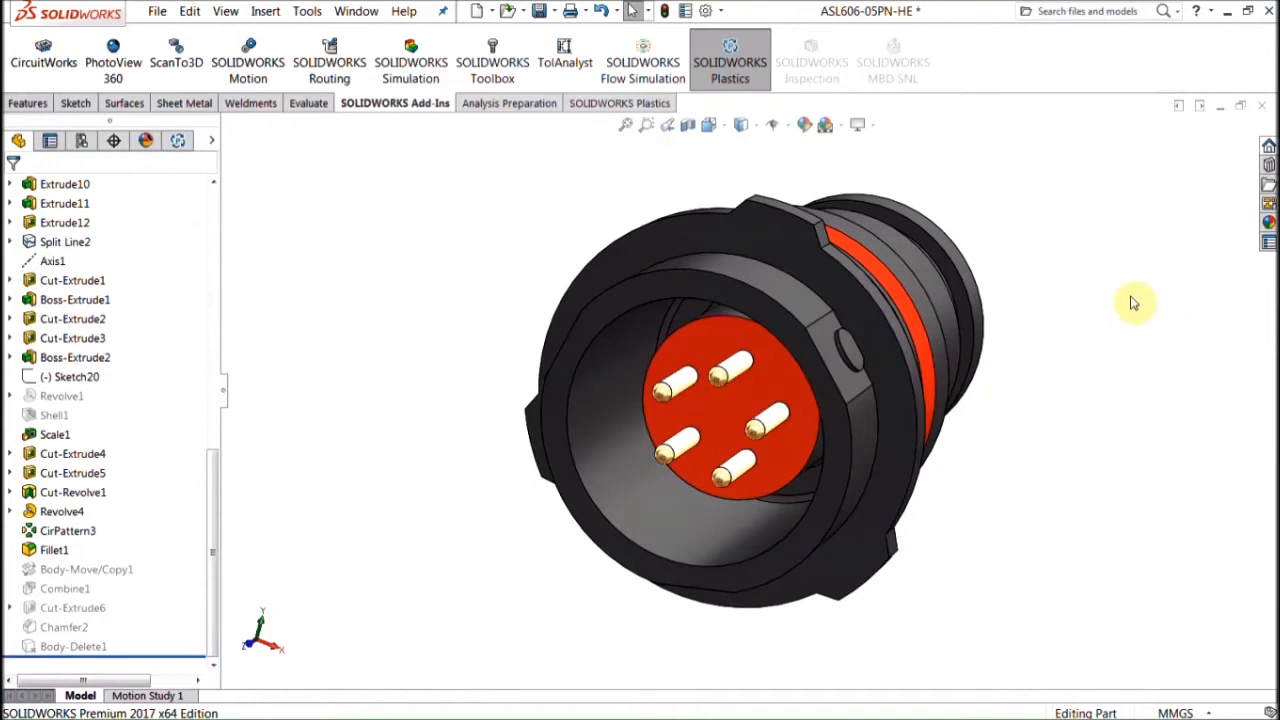
{"action": "left_click", "coordinate": [619, 103]}
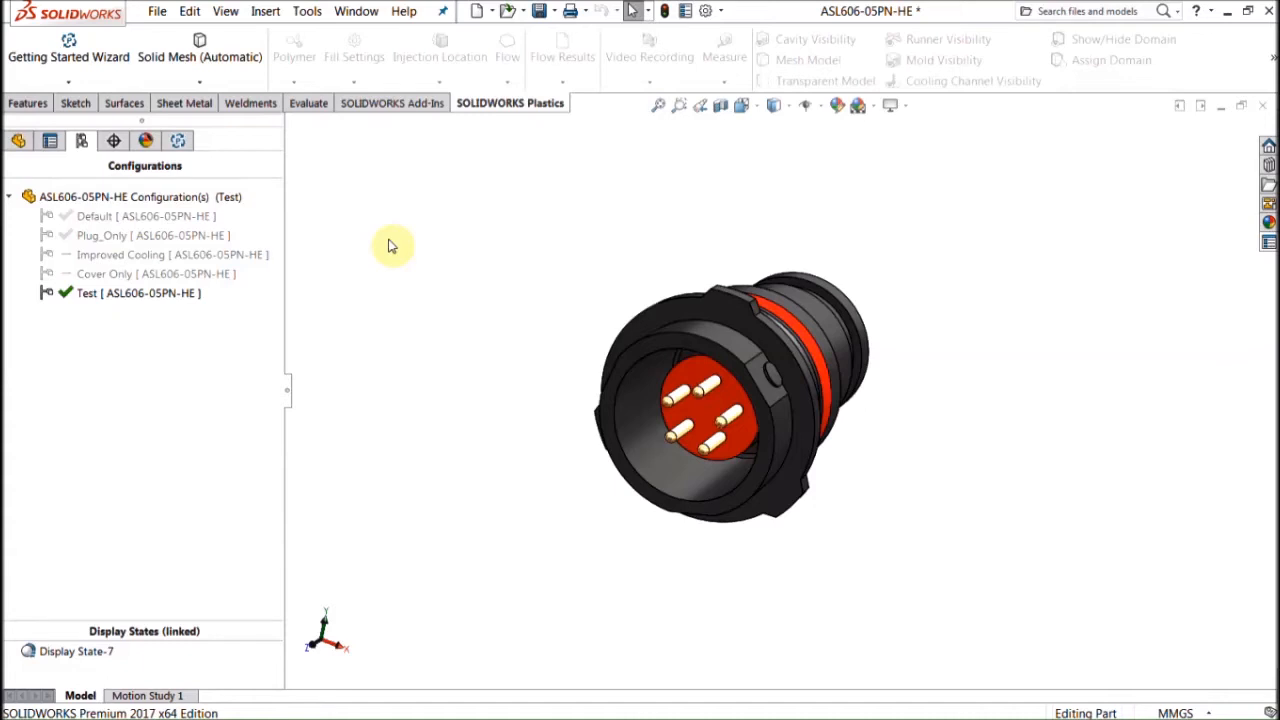
Step: Launch the Plastics Getting Started Wizard and choose Use Solid Mesh for manual meshing
{"action": "left_click", "coordinate": [95, 56]}
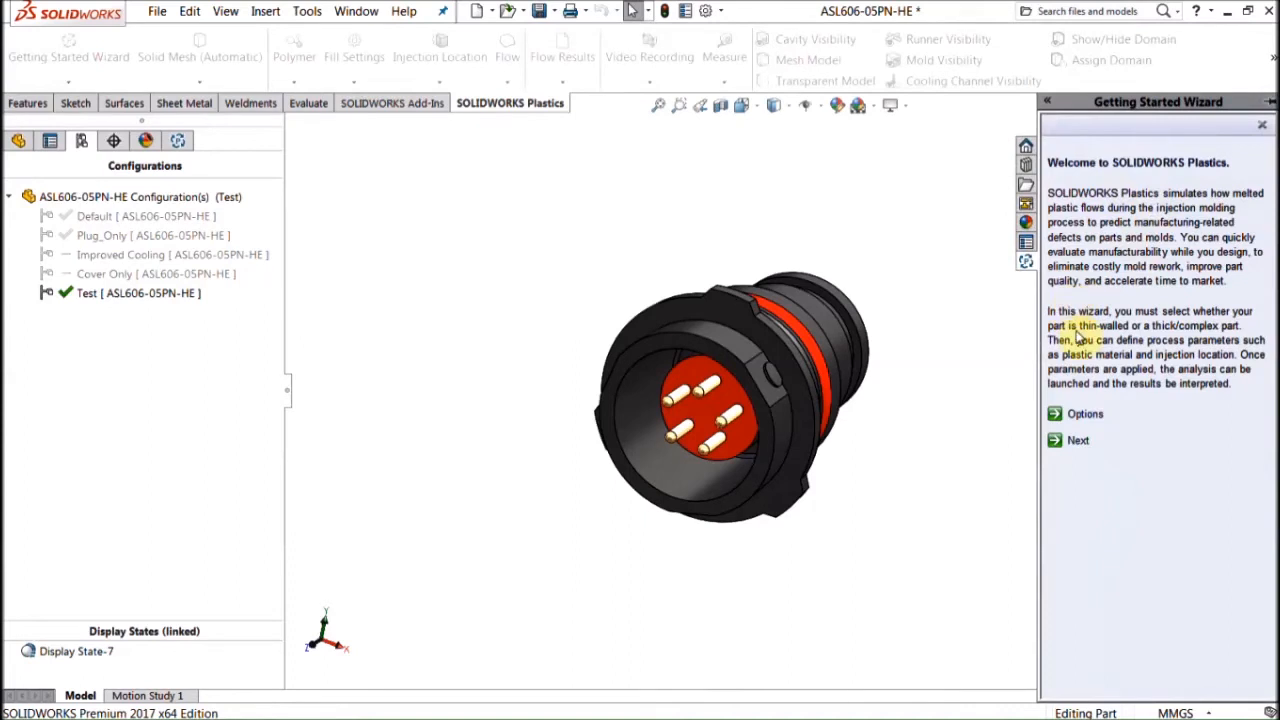
{"action": "left_click", "coordinate": [1074, 440]}
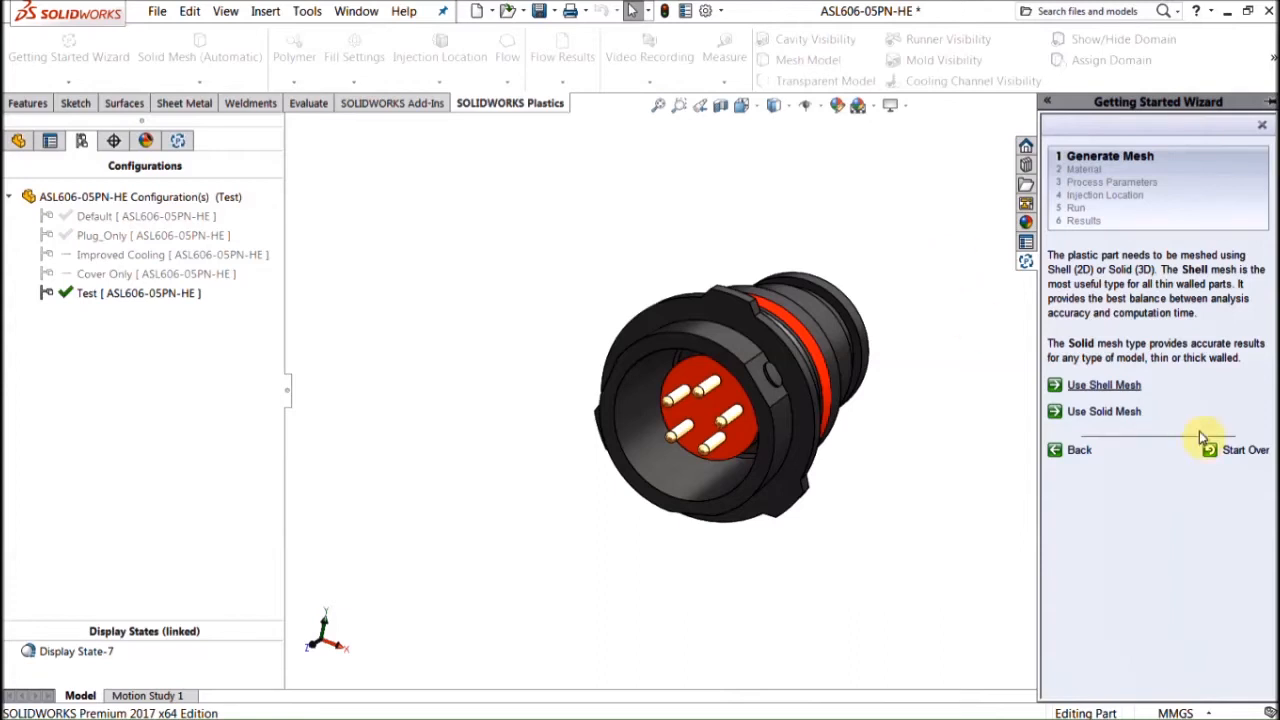
{"action": "left_click", "coordinate": [1126, 413]}
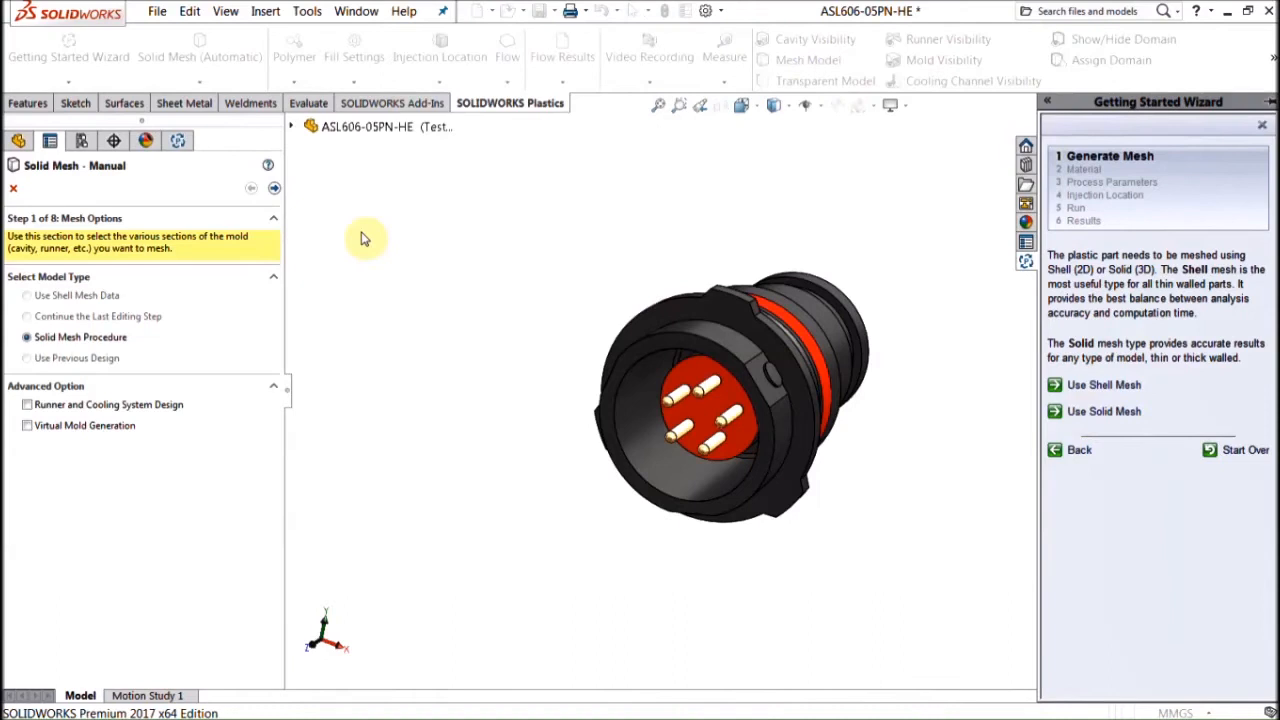
{"action": "left_click", "coordinate": [274, 188]}
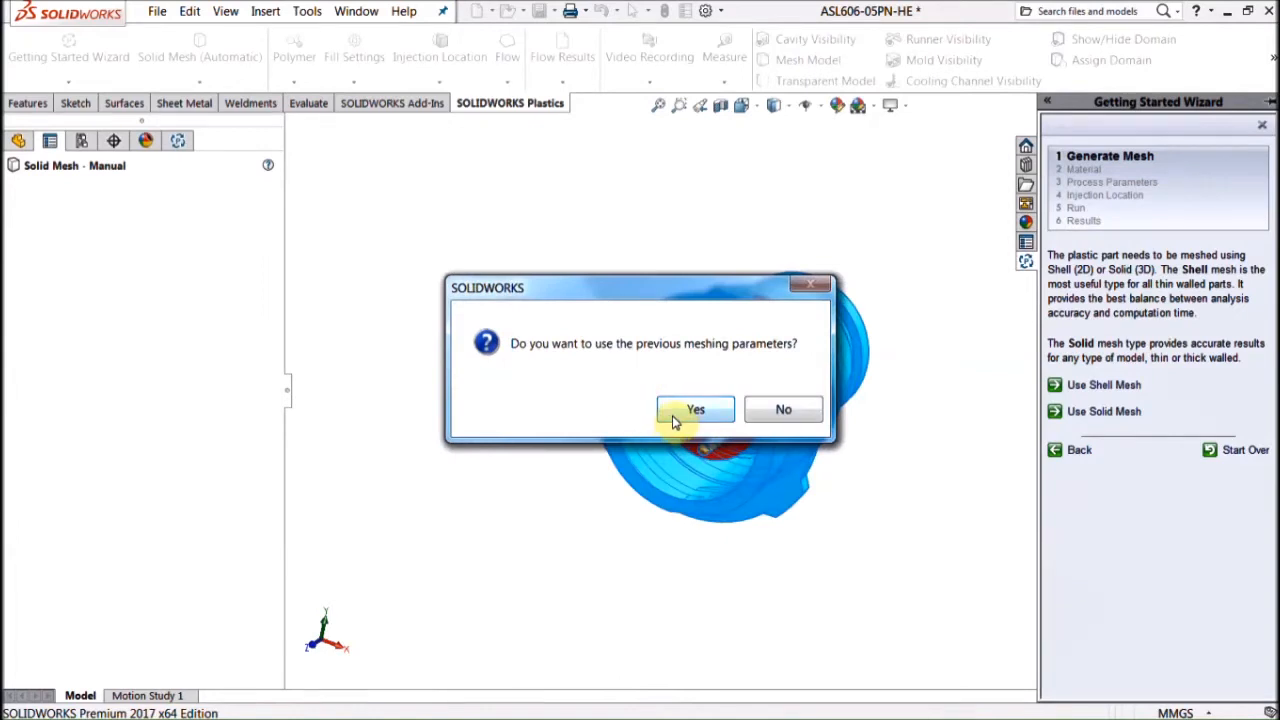
Step: Decline the previous meshing parameters and assign domains 2–6, the five pins, as Insert
{"action": "left_click", "coordinate": [788, 415]}
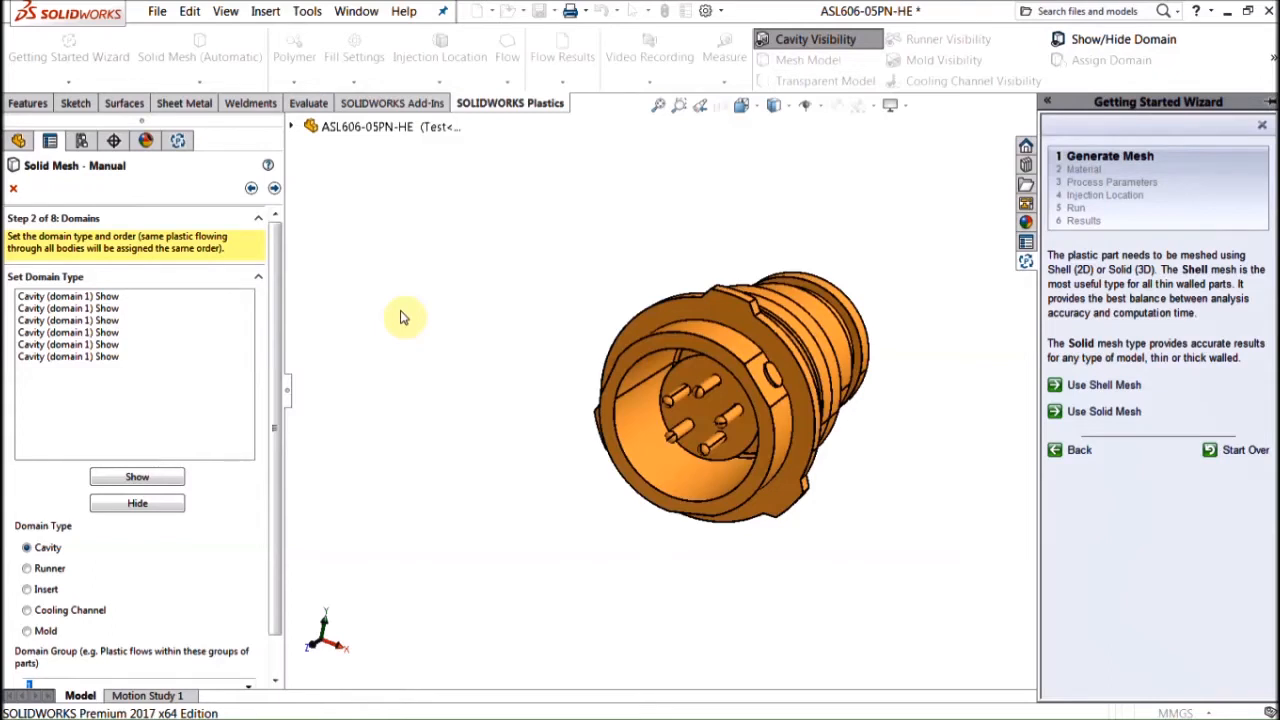
{"action": "scroll", "coordinate": [750, 397], "scroll_direction": "down", "scroll_amount": 3}
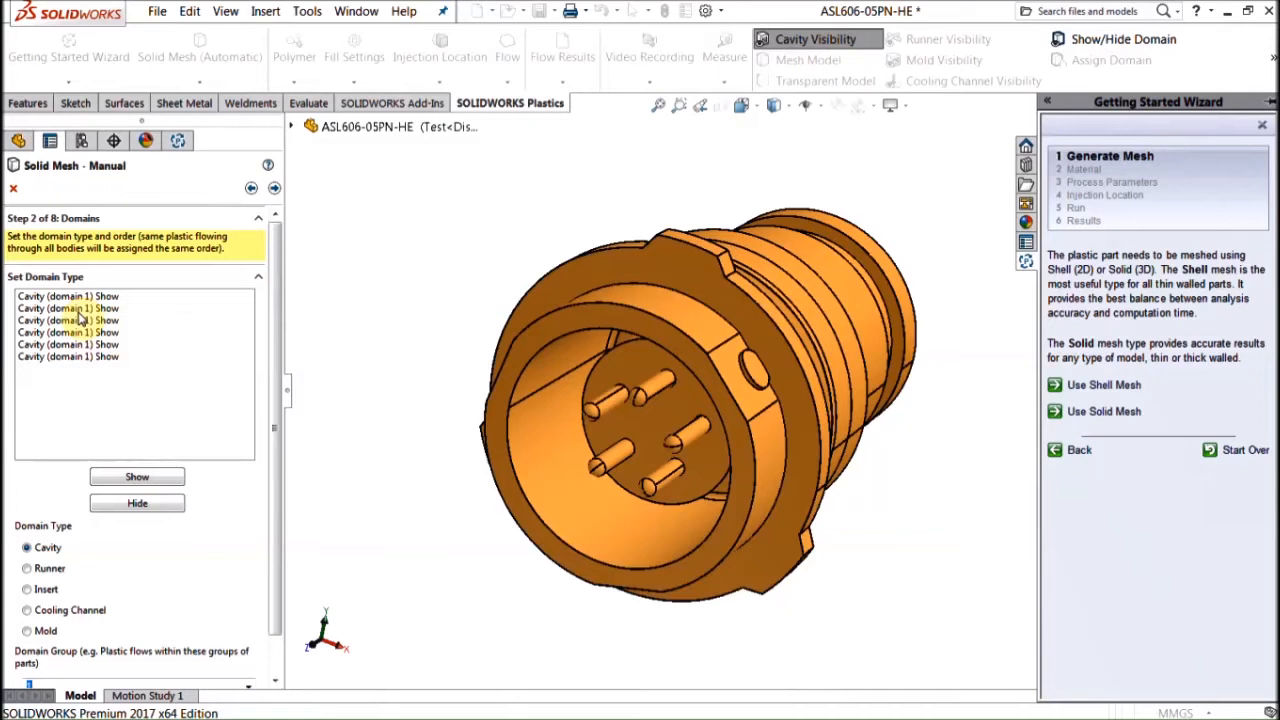
{"action": "left_click", "coordinate": [80, 308]}
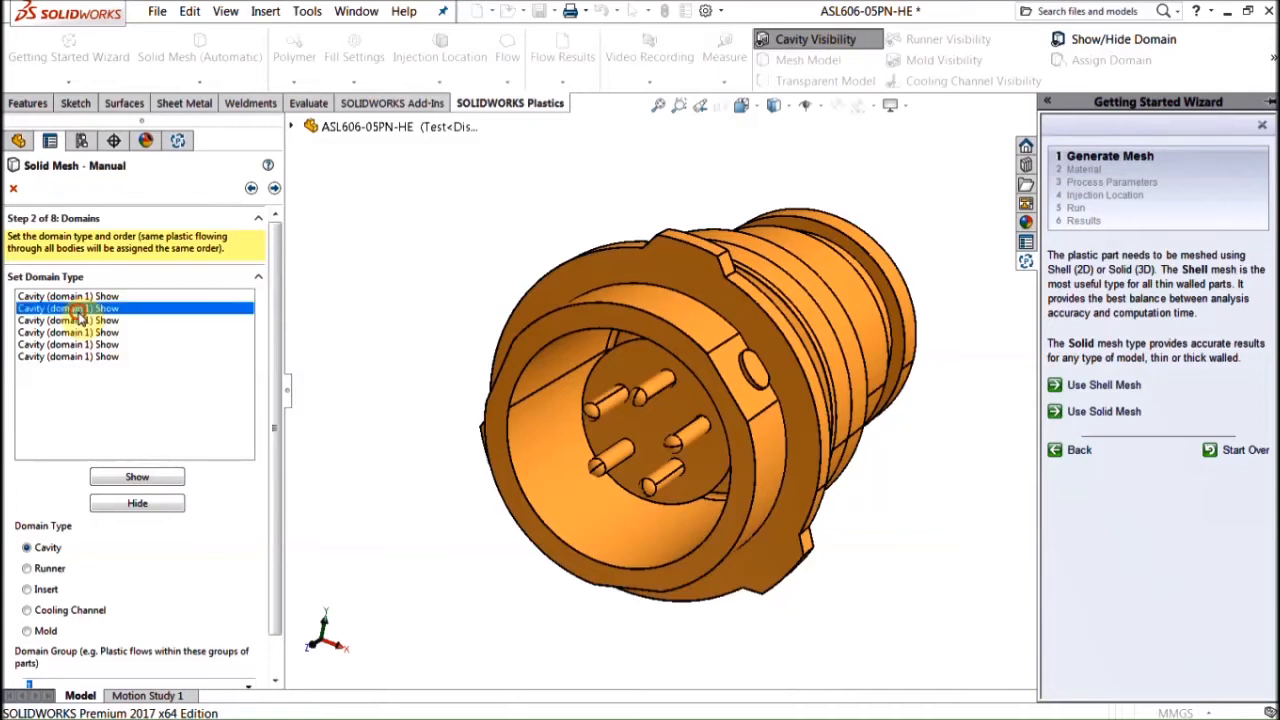
{"action": "left_click", "coordinate": [72, 357], "text": "shift"}
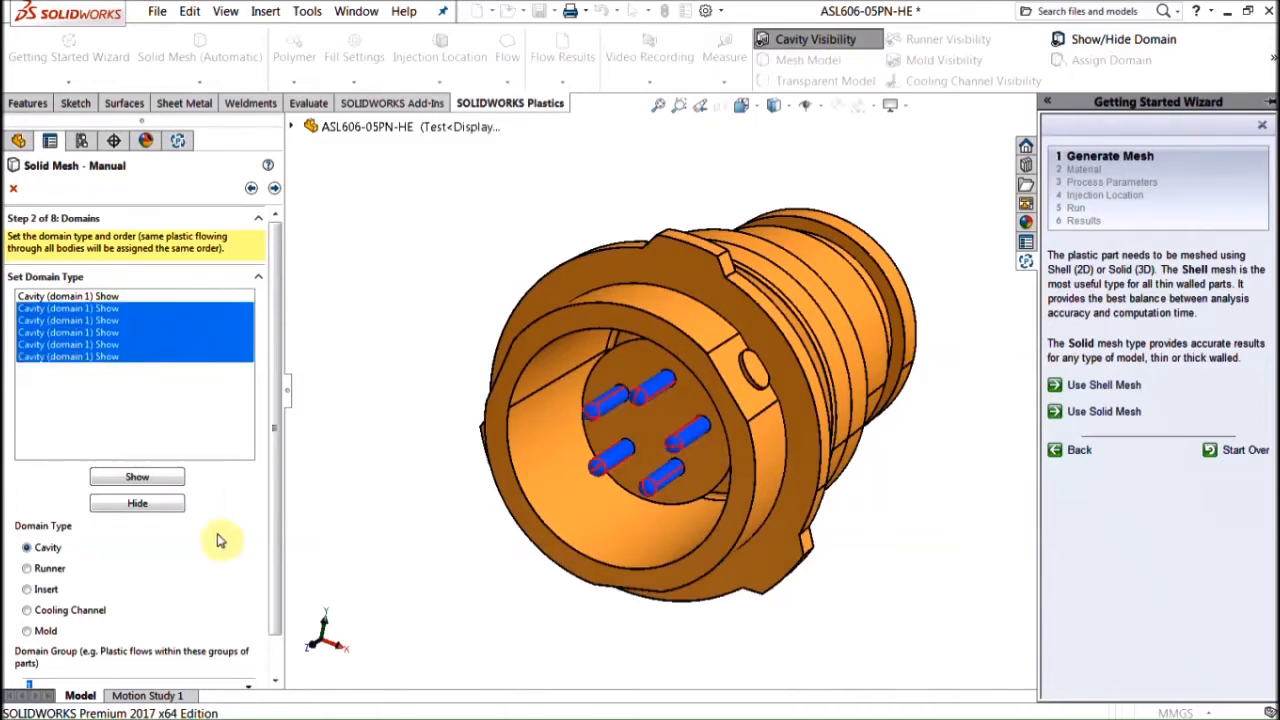
{"action": "left_click", "coordinate": [27, 589]}
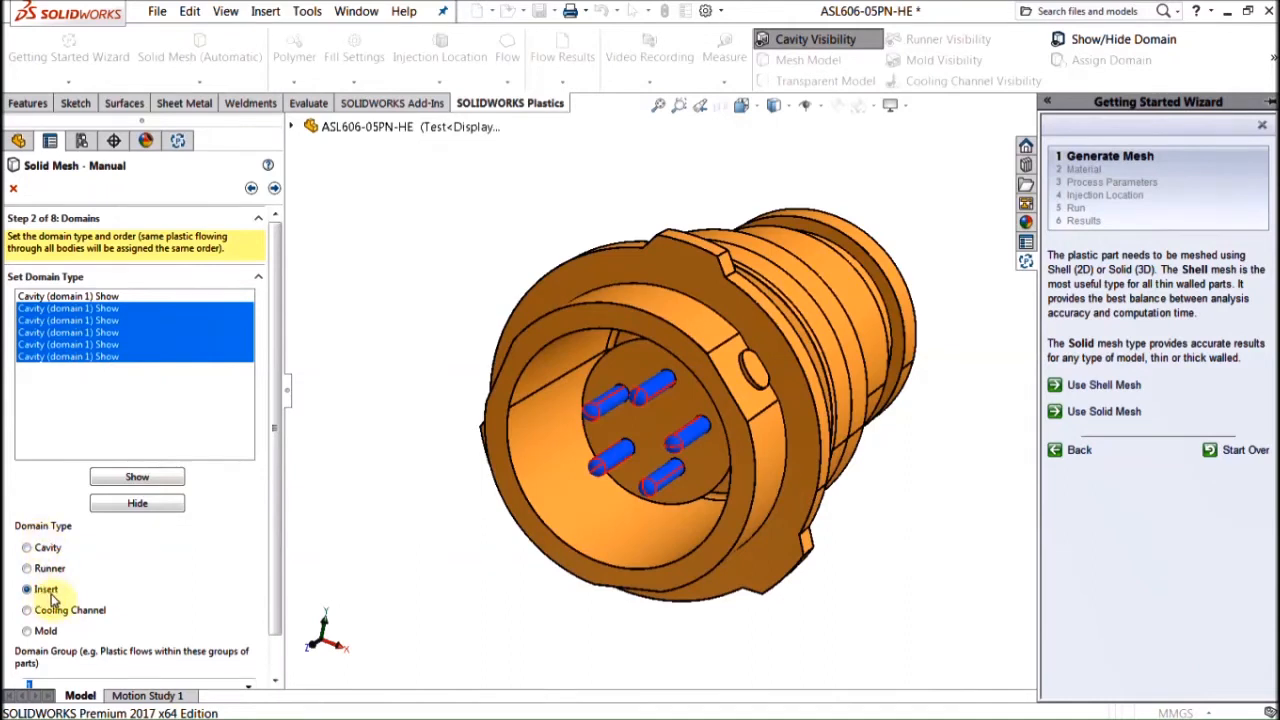
{"action": "left_click", "coordinate": [273, 643]}
{"action": "left_click", "coordinate": [152, 670]}
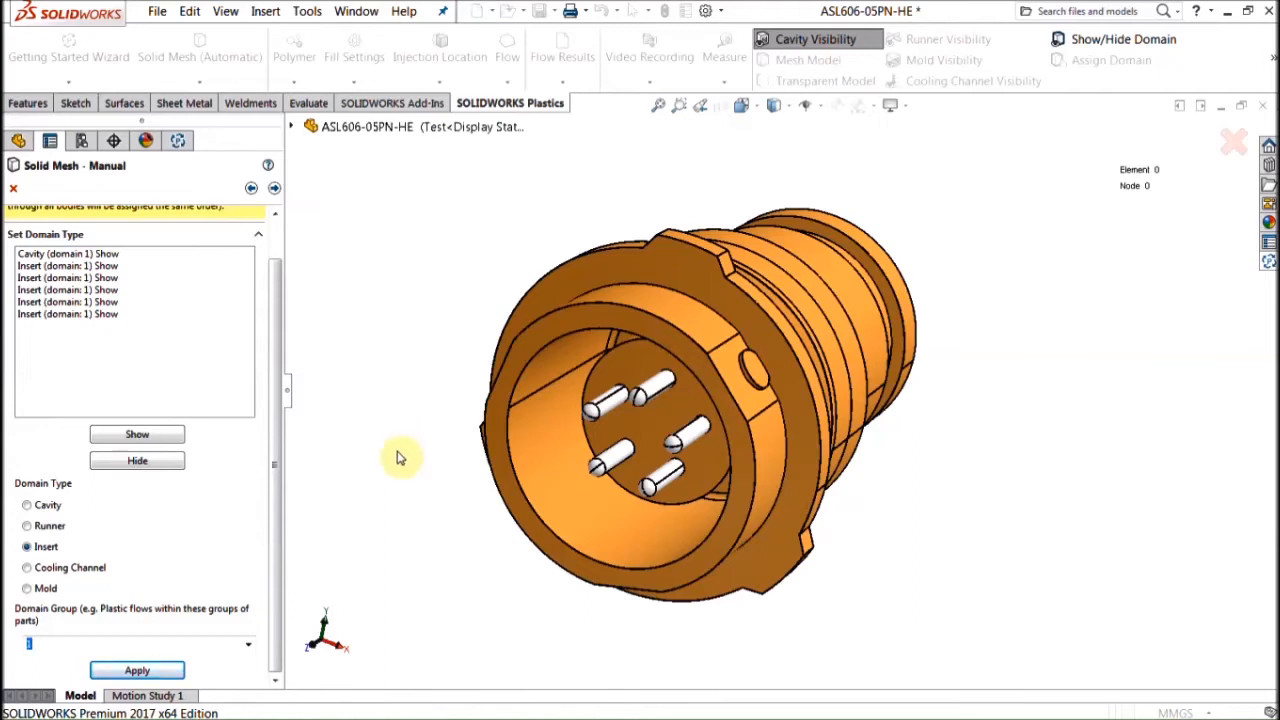
{"action": "left_click", "coordinate": [274, 188]}
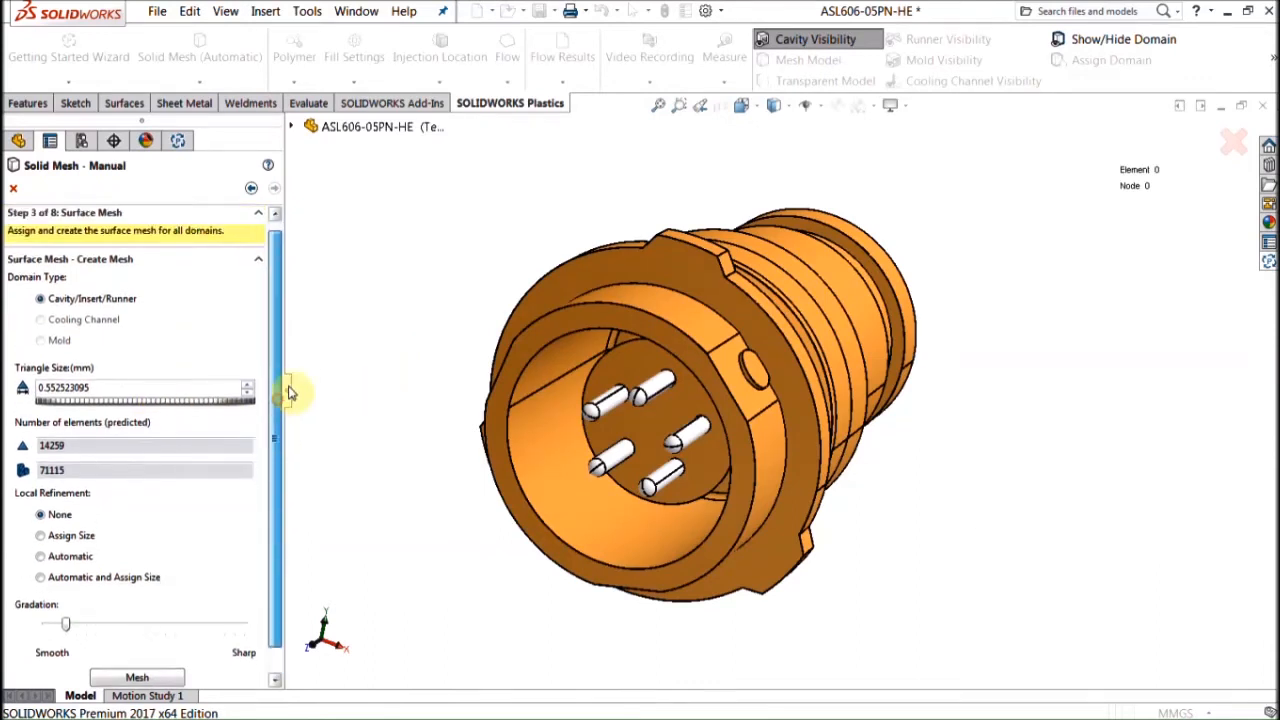
Step: Mesh the surface with 0.6 mm triangles, Automatic refinement, 0.35 tolerance and Sharp gradation
{"action": "double_click", "coordinate": [111, 395]}
{"action": "key", "text": "BackSpace"}
{"action": "type", "text": "6"}
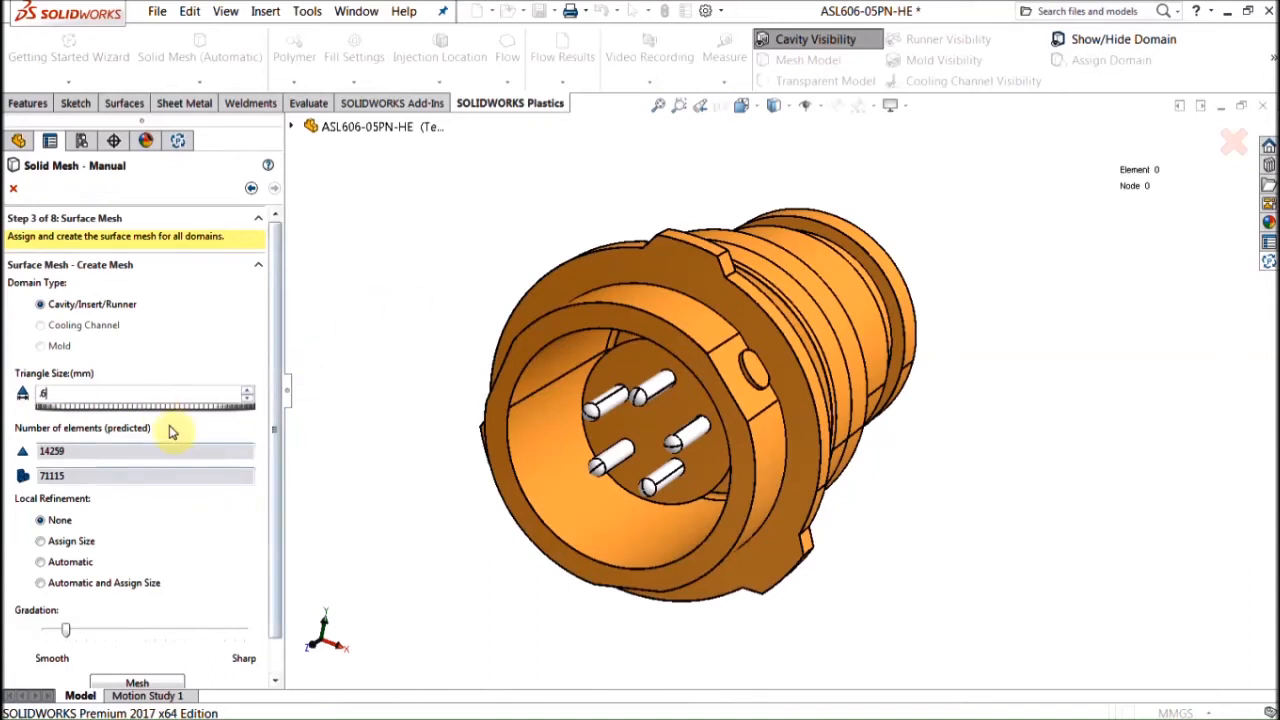
{"action": "left_click", "coordinate": [279, 664]}
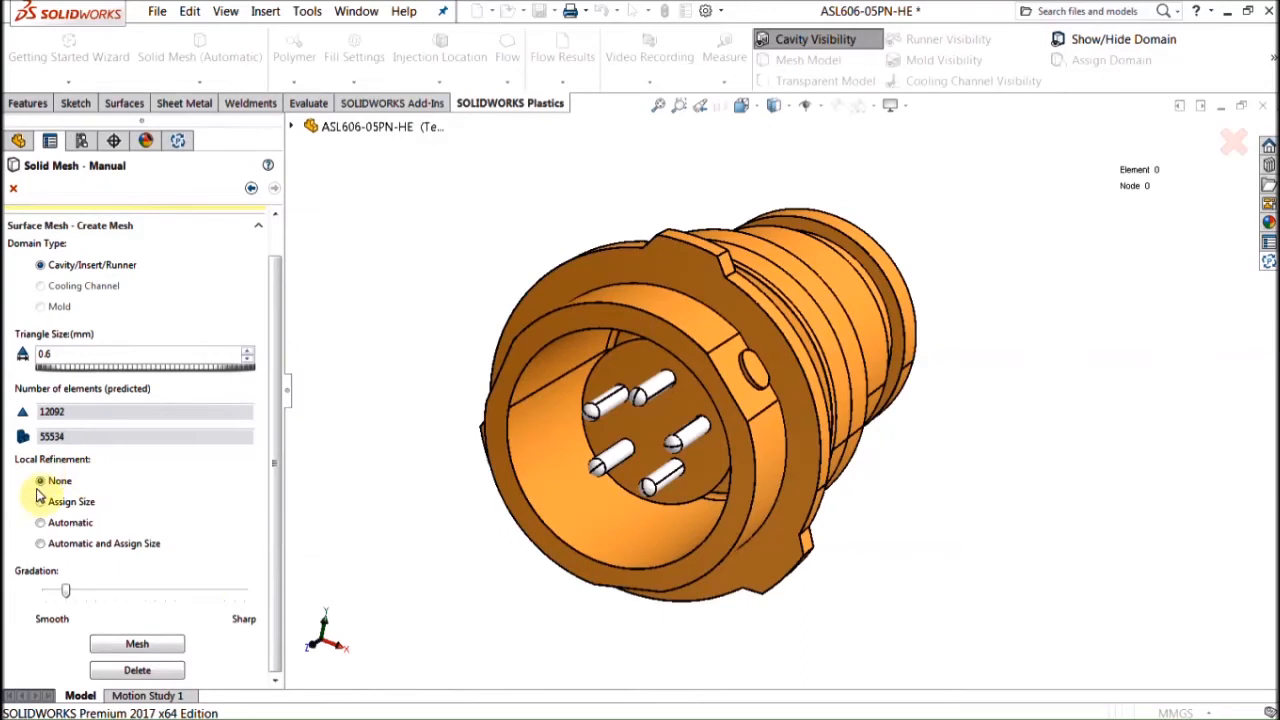
{"action": "left_click", "coordinate": [42, 522]}
{"action": "left_click", "coordinate": [169, 413]}
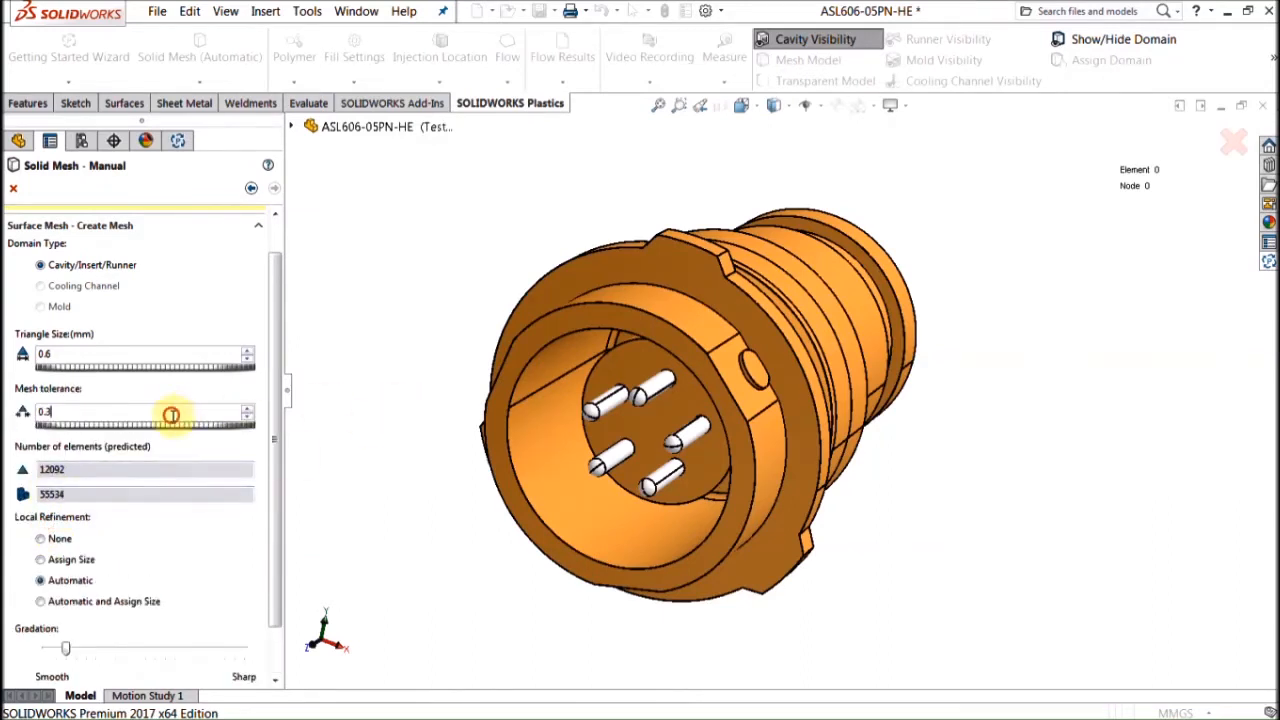
{"action": "type", "text": "5"}
{"action": "scroll", "coordinate": [280, 646], "scroll_direction": "down", "scroll_amount": 2}
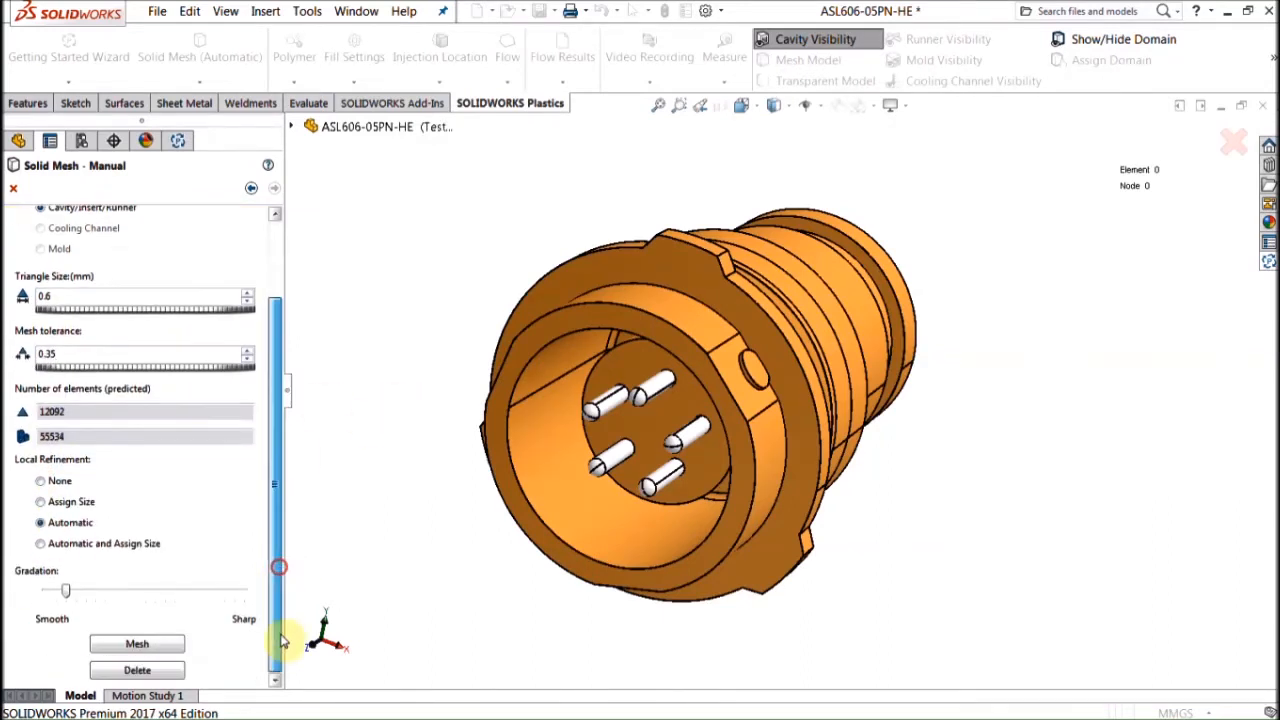
{"action": "left_click_drag", "start_coordinate": [67, 592], "coordinate": [316, 598]}
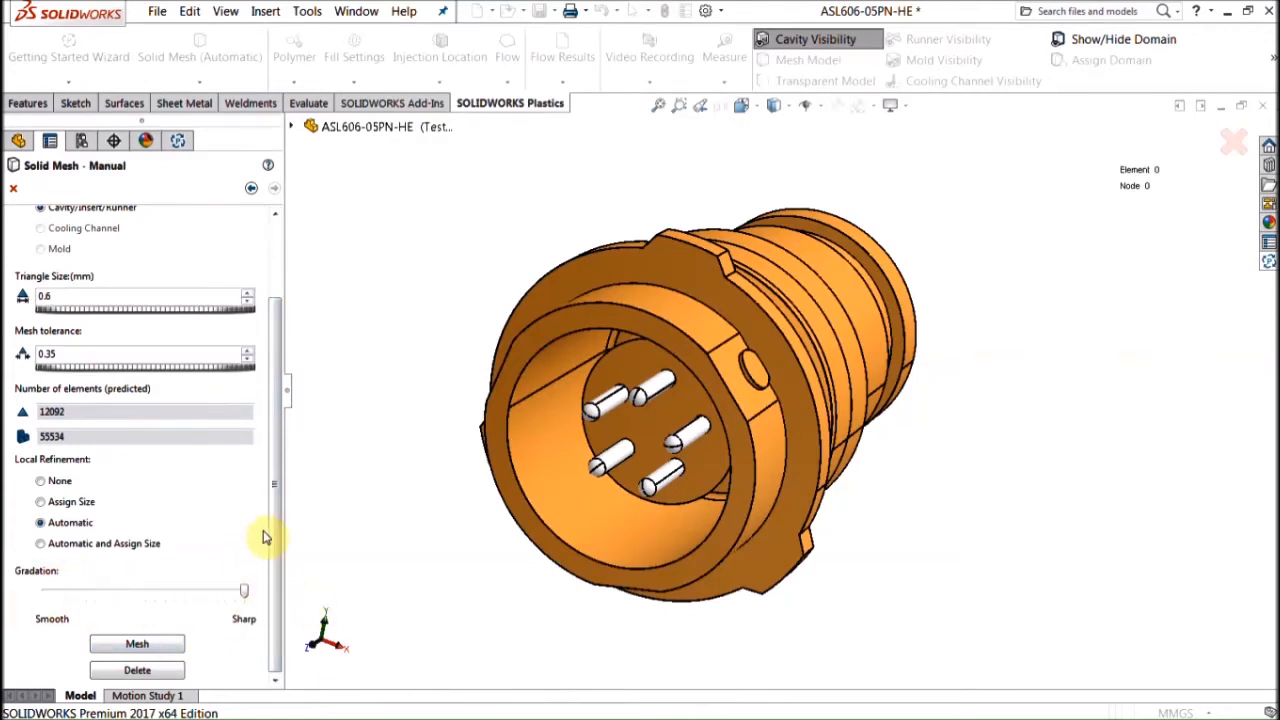
{"action": "left_click", "coordinate": [135, 645]}
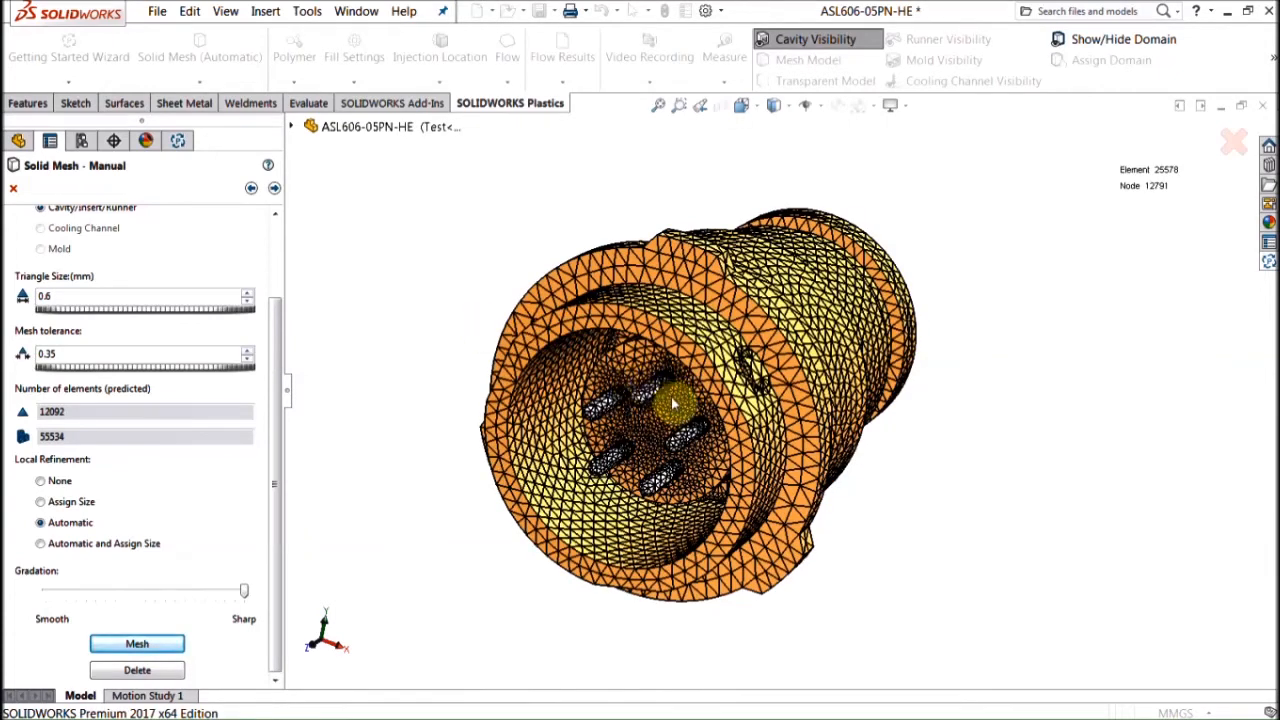
Step: Orbit and zoom to inspect the 25578-element surface mesh
{"action": "scroll", "coordinate": [665, 410], "scroll_direction": "down", "scroll_amount": 6}
{"action": "scroll", "coordinate": [712, 455], "scroll_direction": "up", "scroll_amount": 4}
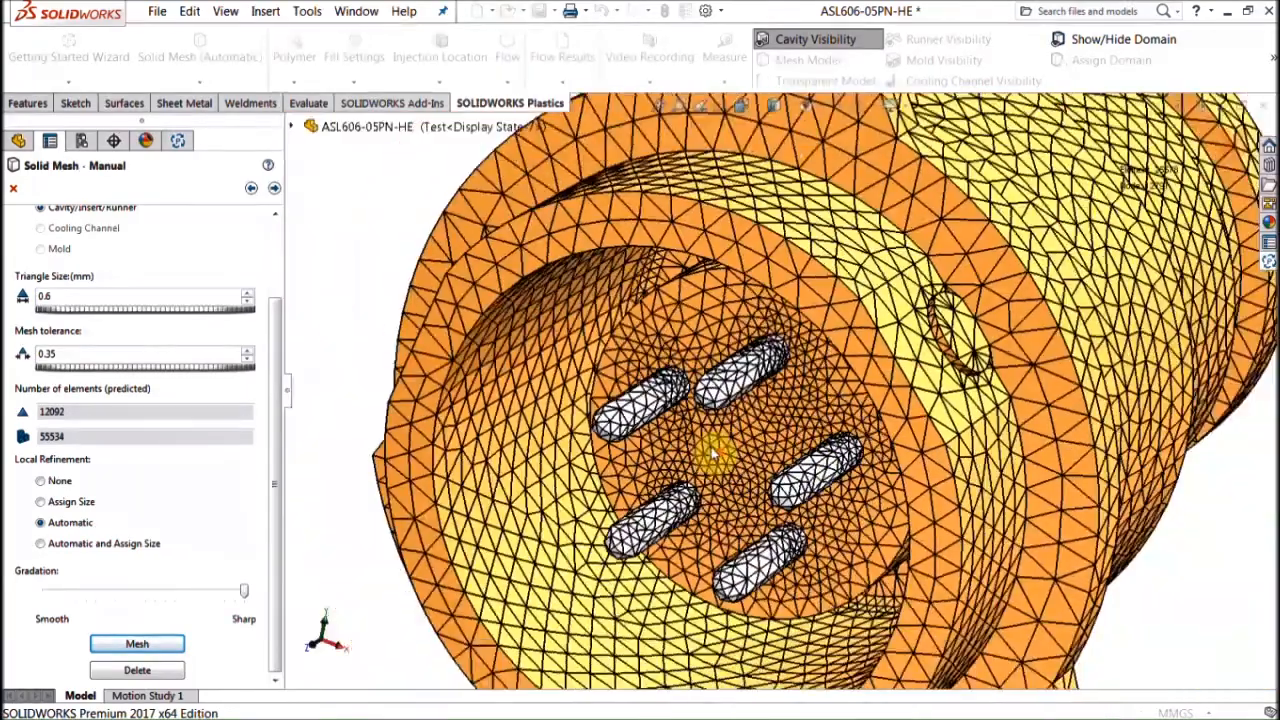
{"action": "middle_click_drag", "start_coordinate": [712, 455], "coordinate": [725, 432]}
{"action": "scroll", "coordinate": [725, 432], "scroll_direction": "up", "scroll_amount": 4}
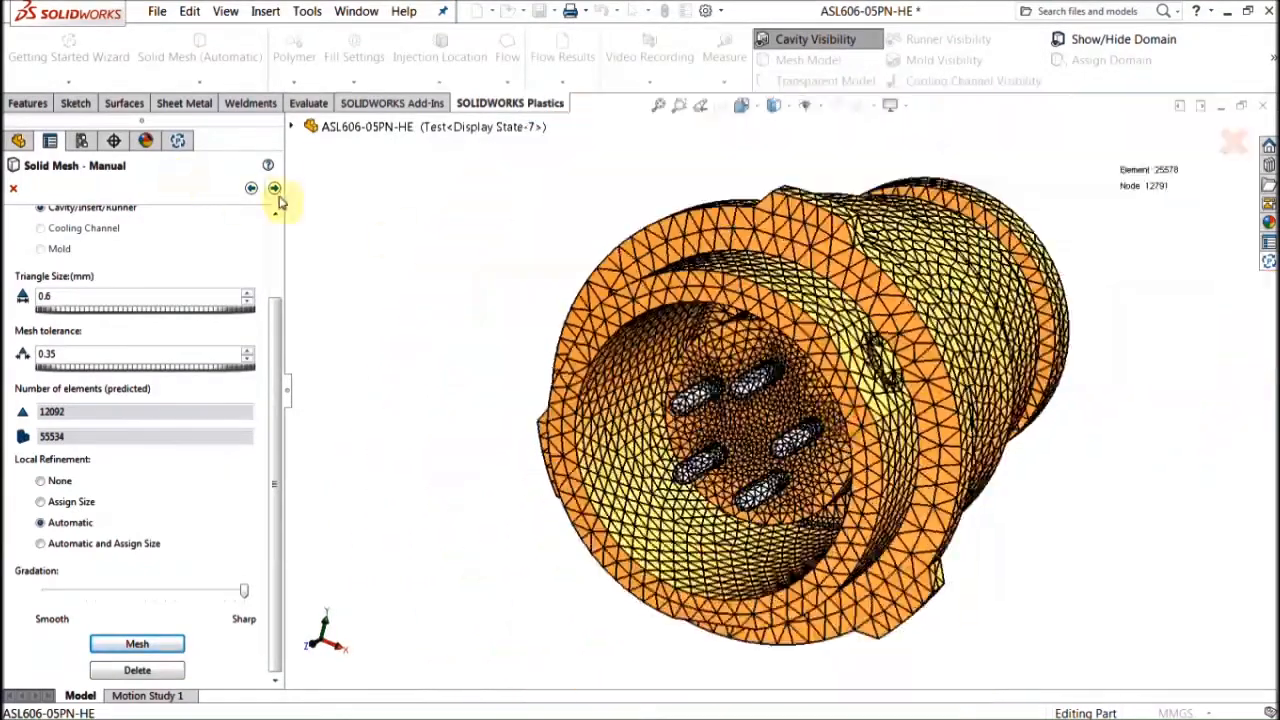
Step: Review the mesh summary, accept it into Mesh Editing, and advance to the solid mesh step
{"action": "left_click", "coordinate": [274, 189]}
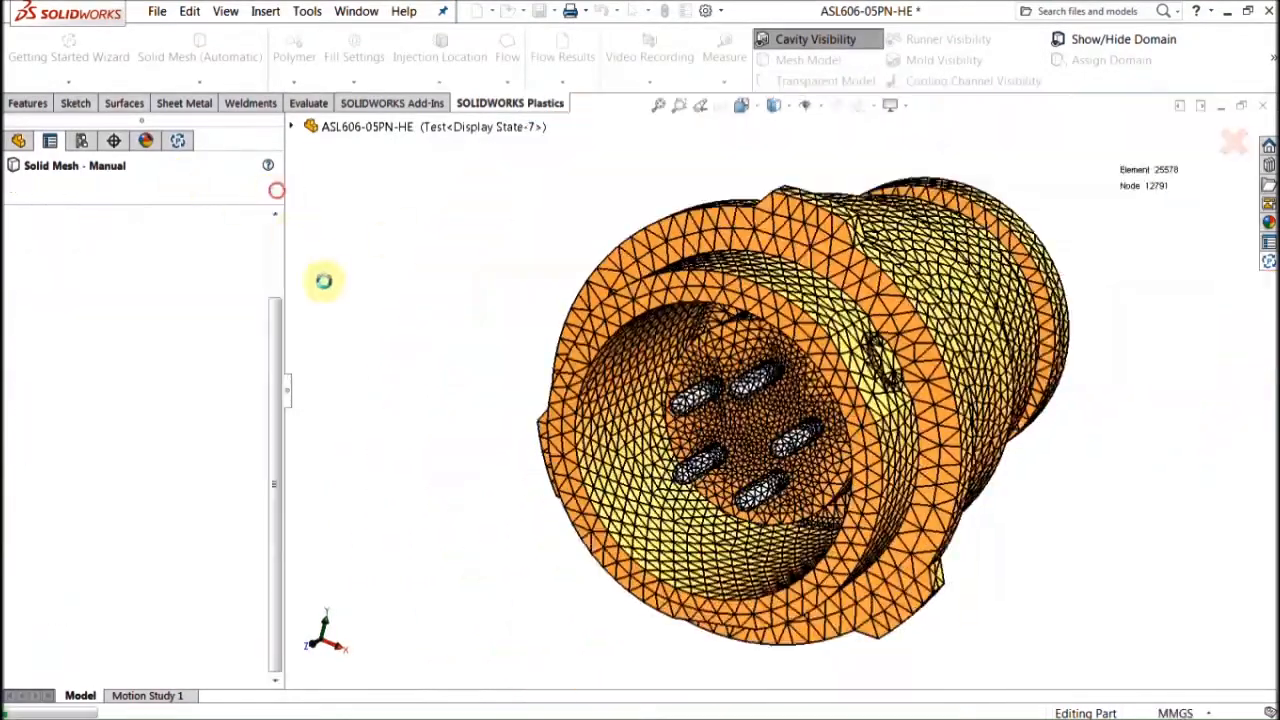
{"action": "left_click", "coordinate": [21, 192]}
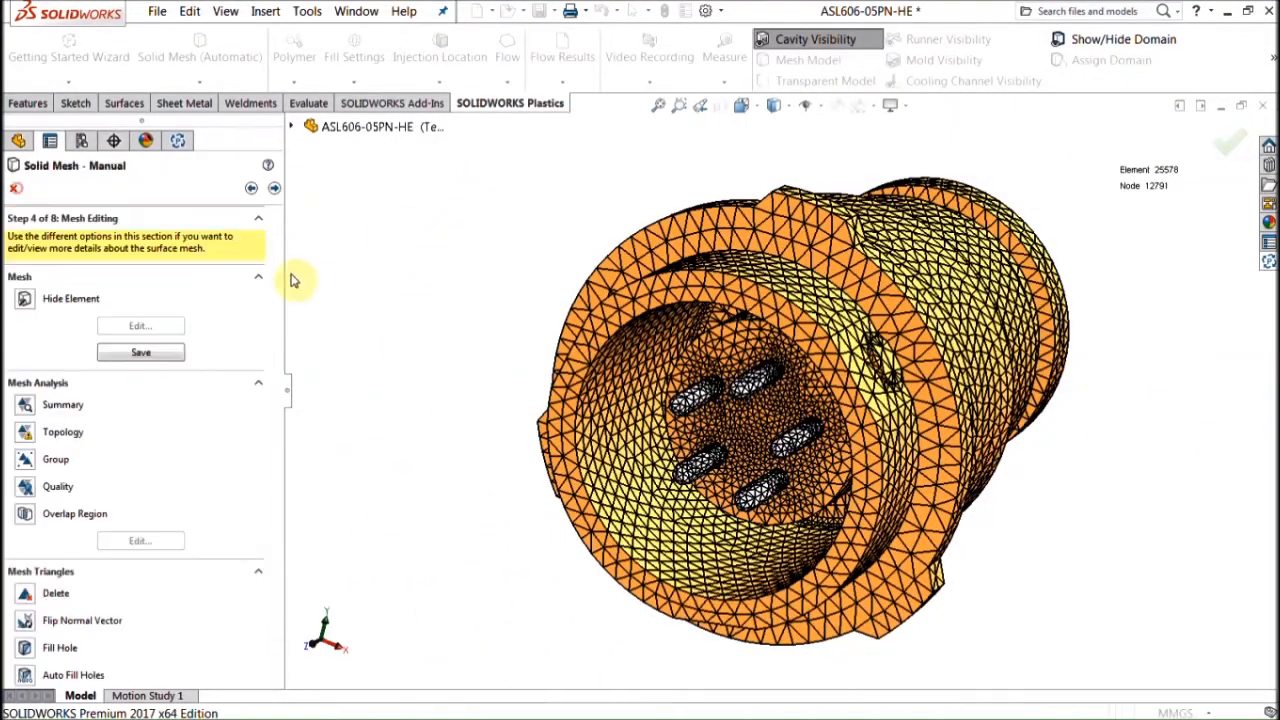
{"action": "middle_click_drag", "start_coordinate": [470, 224], "coordinate": [527, 282]}
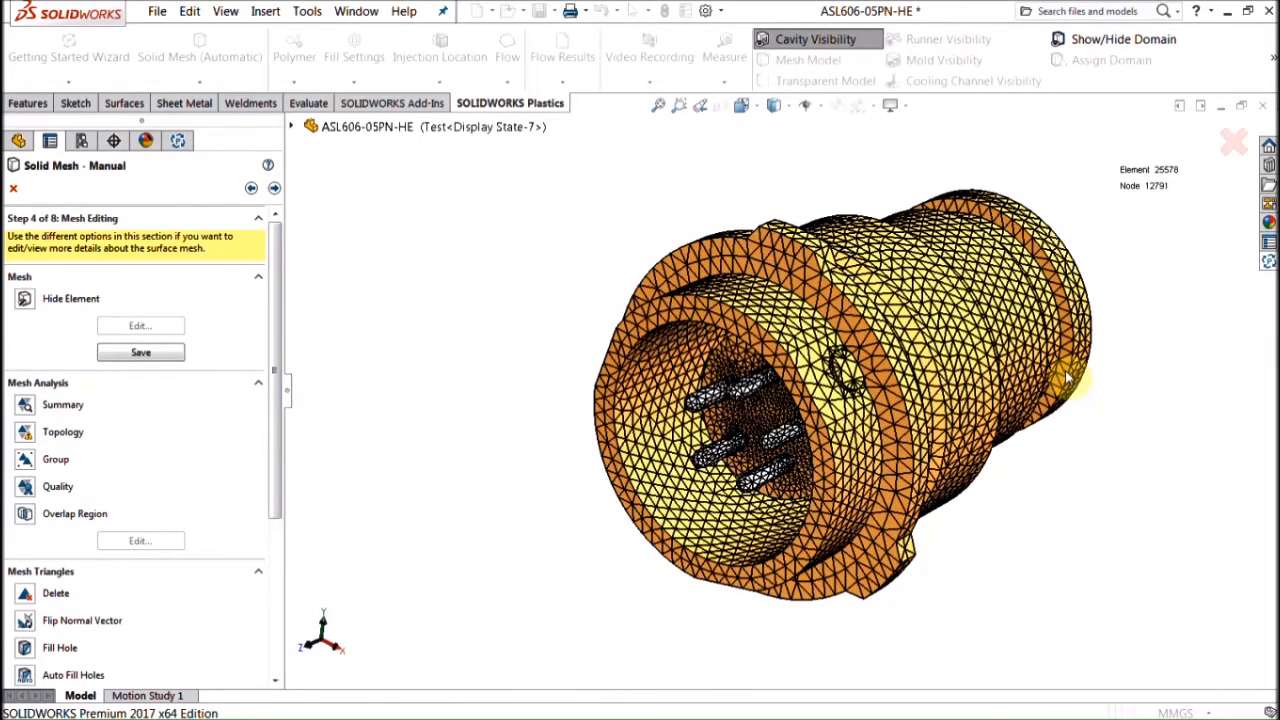
{"action": "scroll", "coordinate": [1062, 374], "scroll_direction": "down", "scroll_amount": 5}
{"action": "scroll", "coordinate": [1060, 390], "scroll_direction": "up", "scroll_amount": 3}
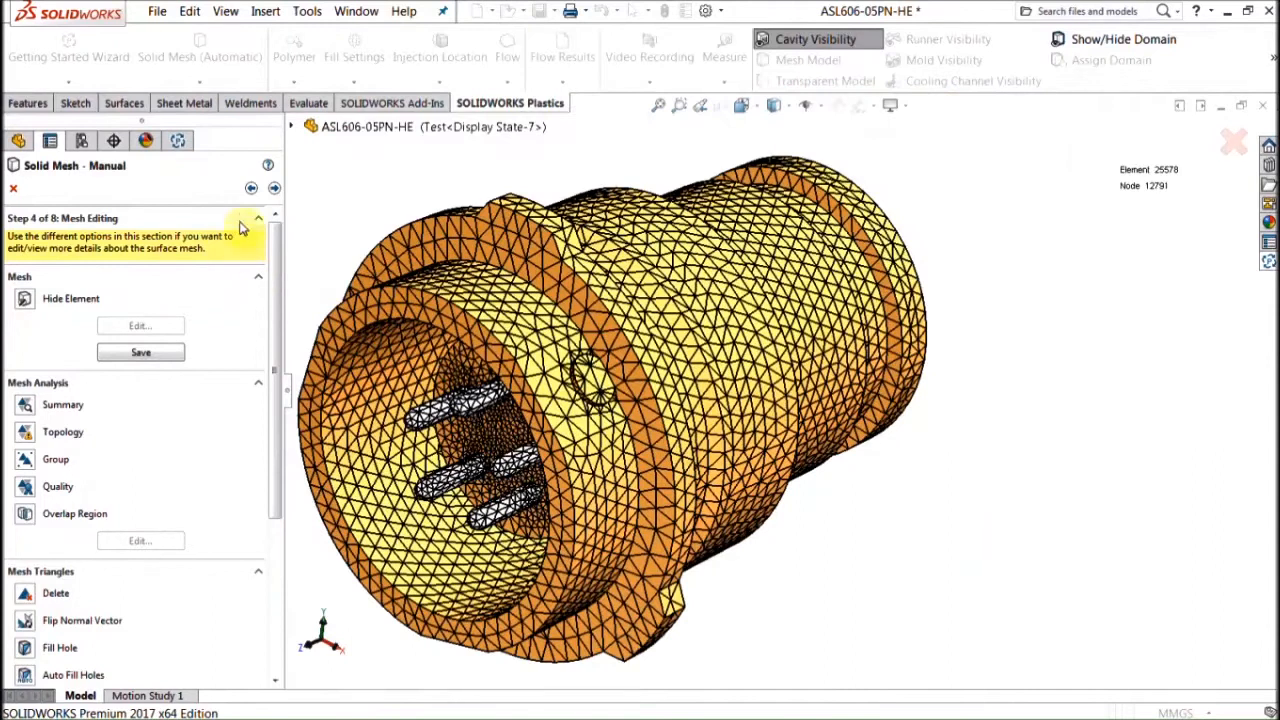
{"action": "left_click", "coordinate": [274, 188]}
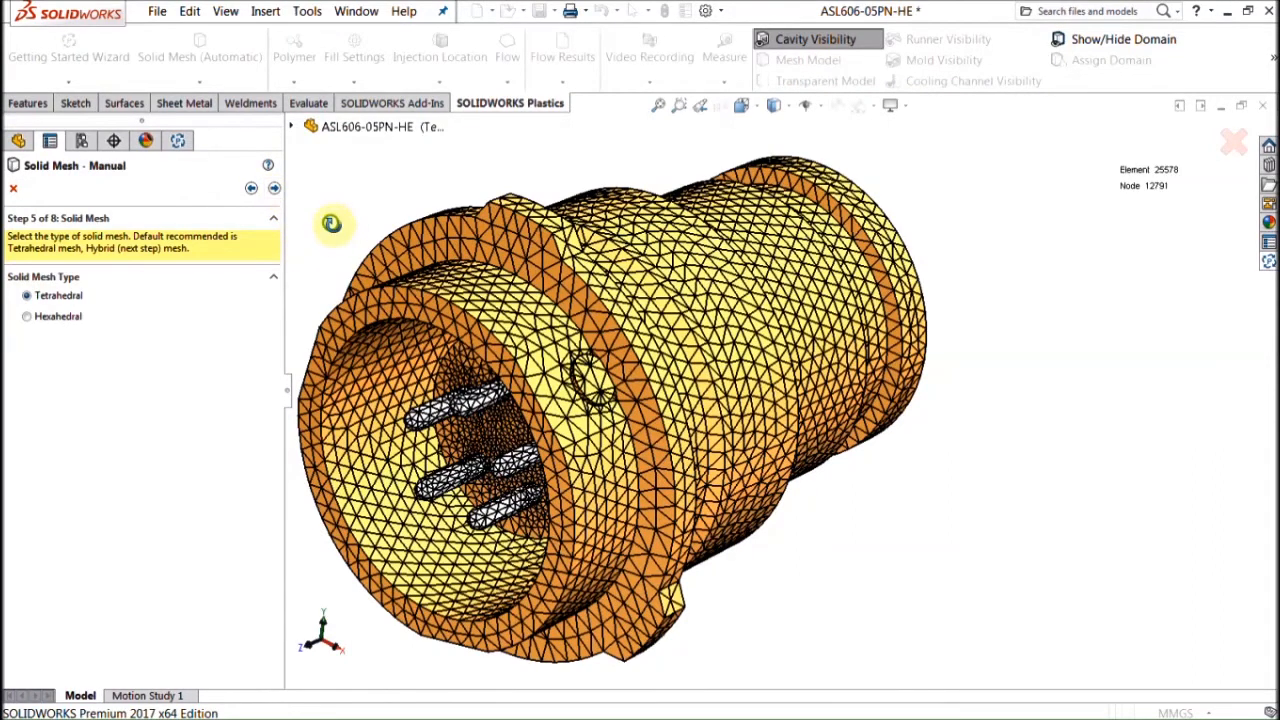
Step: Set the solid mesh gradation fully sharp and create the solid mesh
{"action": "left_click", "coordinate": [276, 190]}
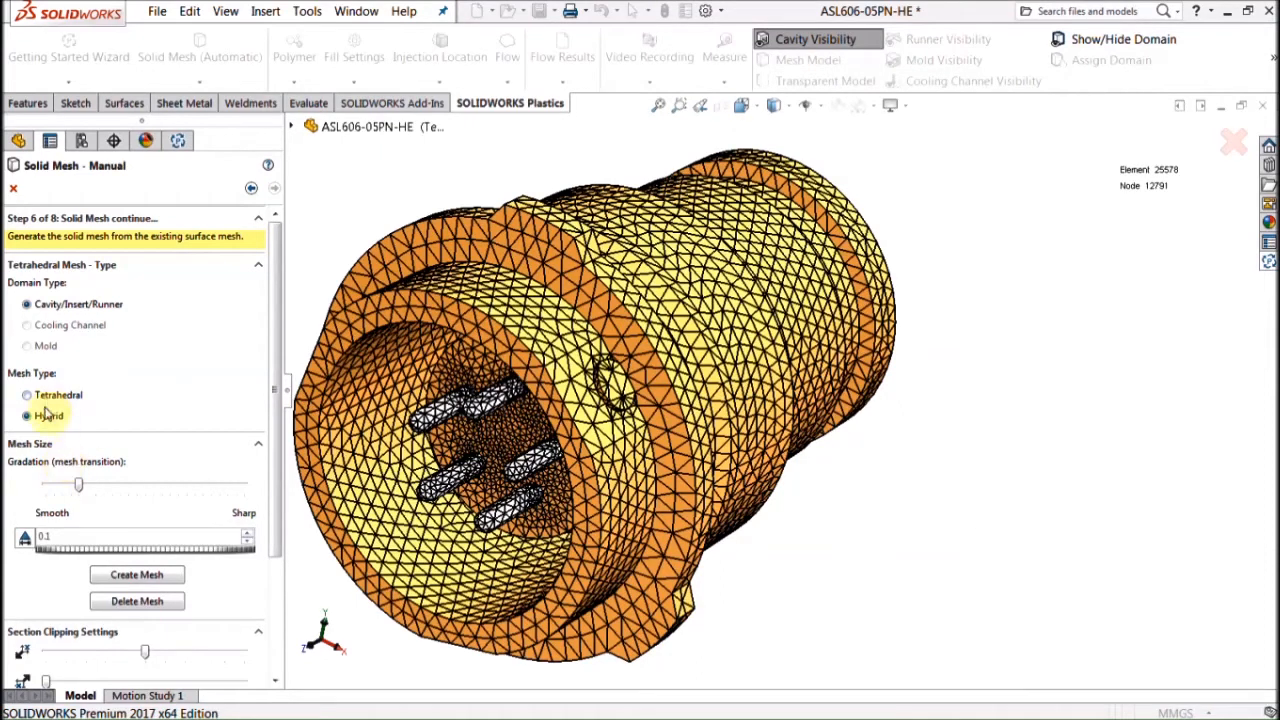
{"action": "left_click_drag", "start_coordinate": [78, 484], "coordinate": [244, 484]}
{"action": "left_click", "coordinate": [150, 580]}
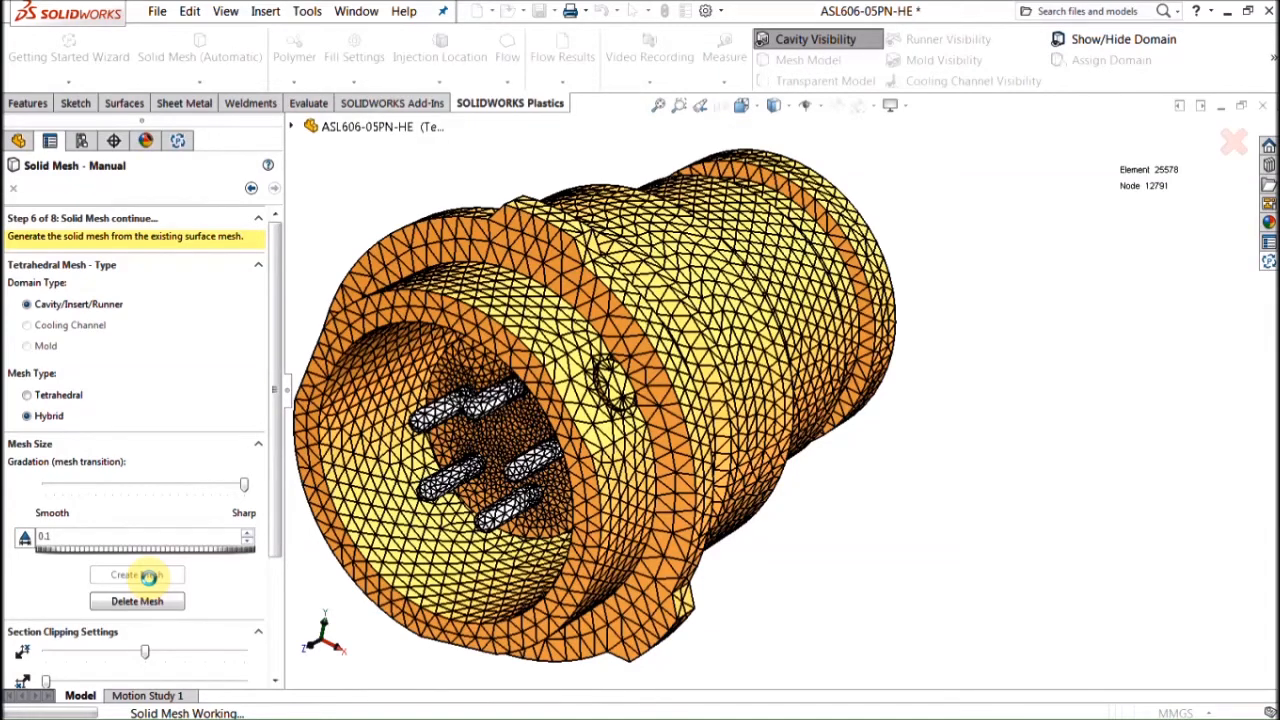
Step: Inspect the clipped solid mesh from several angles, then advance to the Hybrid mesh step
{"action": "middle_click_drag", "start_coordinate": [571, 376], "coordinate": [602, 345]}
{"action": "scroll", "coordinate": [940, 300], "scroll_direction": "down", "scroll_amount": 5}
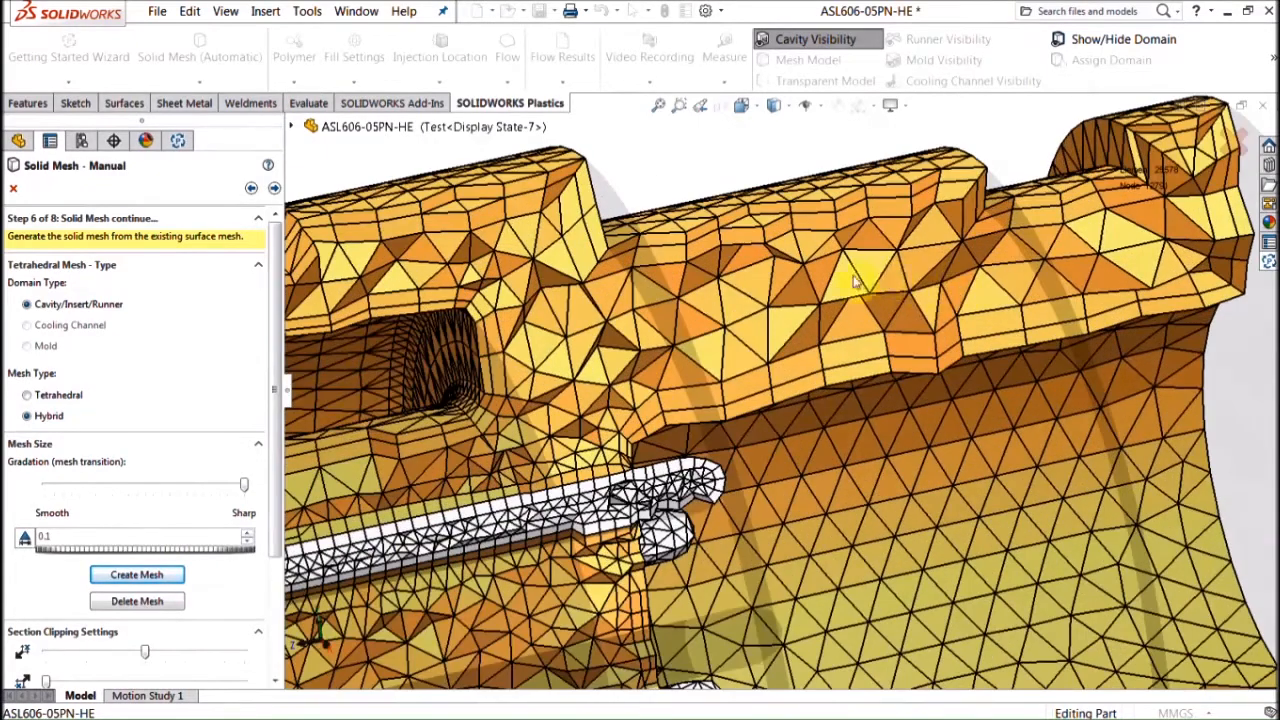
{"action": "scroll", "coordinate": [672, 340], "scroll_direction": "up", "scroll_amount": 3}
{"action": "scroll", "coordinate": [449, 390], "scroll_direction": "down", "scroll_amount": 6}
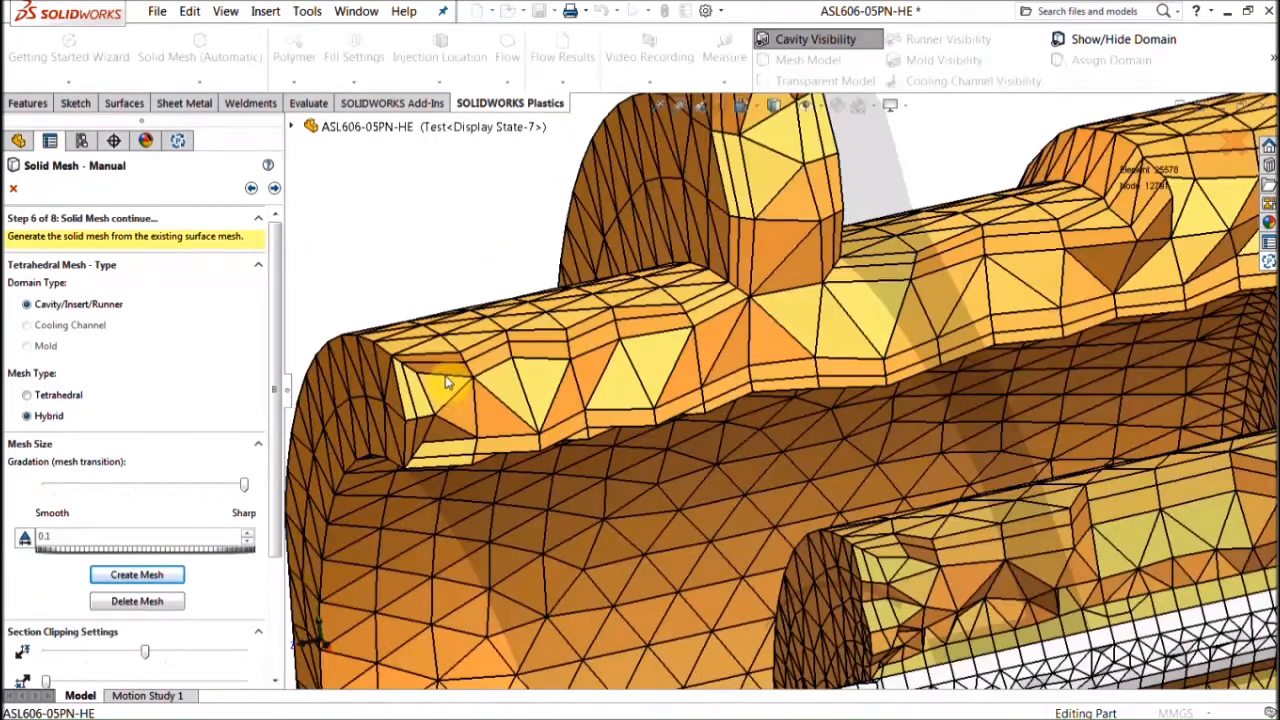
{"action": "scroll", "coordinate": [485, 356], "scroll_direction": "down", "scroll_amount": 2}
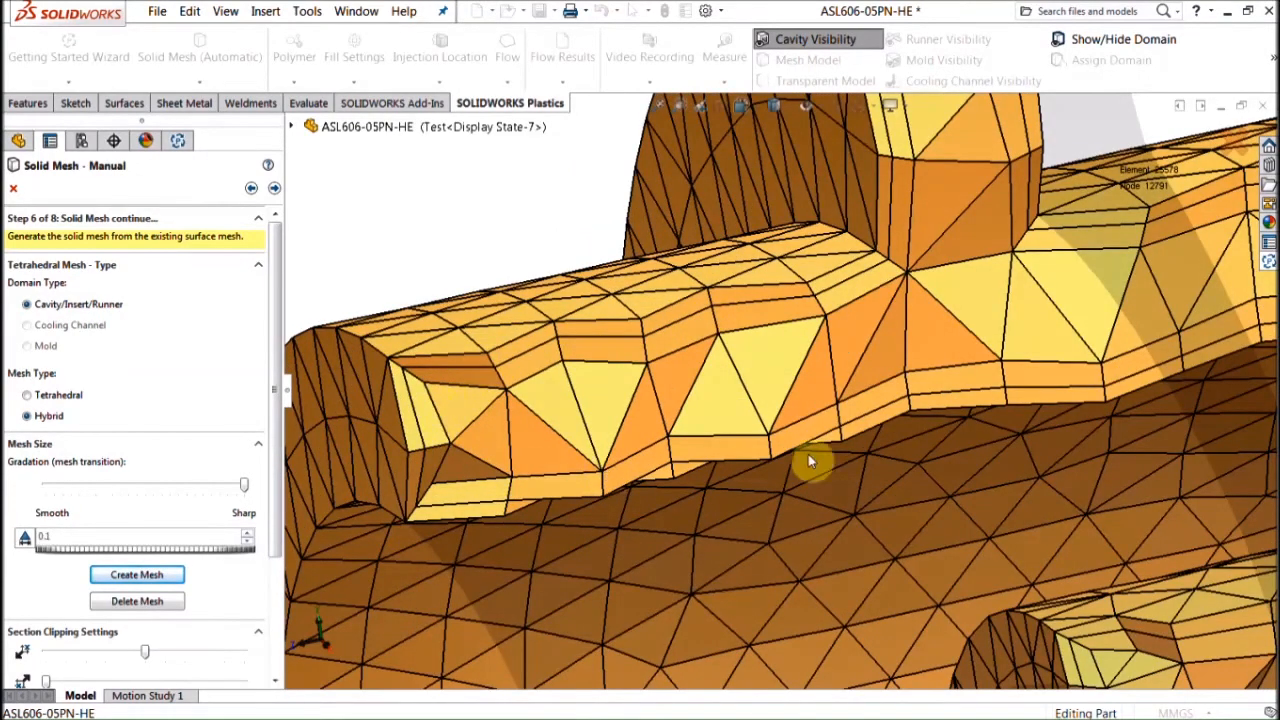
{"action": "middle_click_drag", "start_coordinate": [955, 383], "coordinate": [960, 363]}
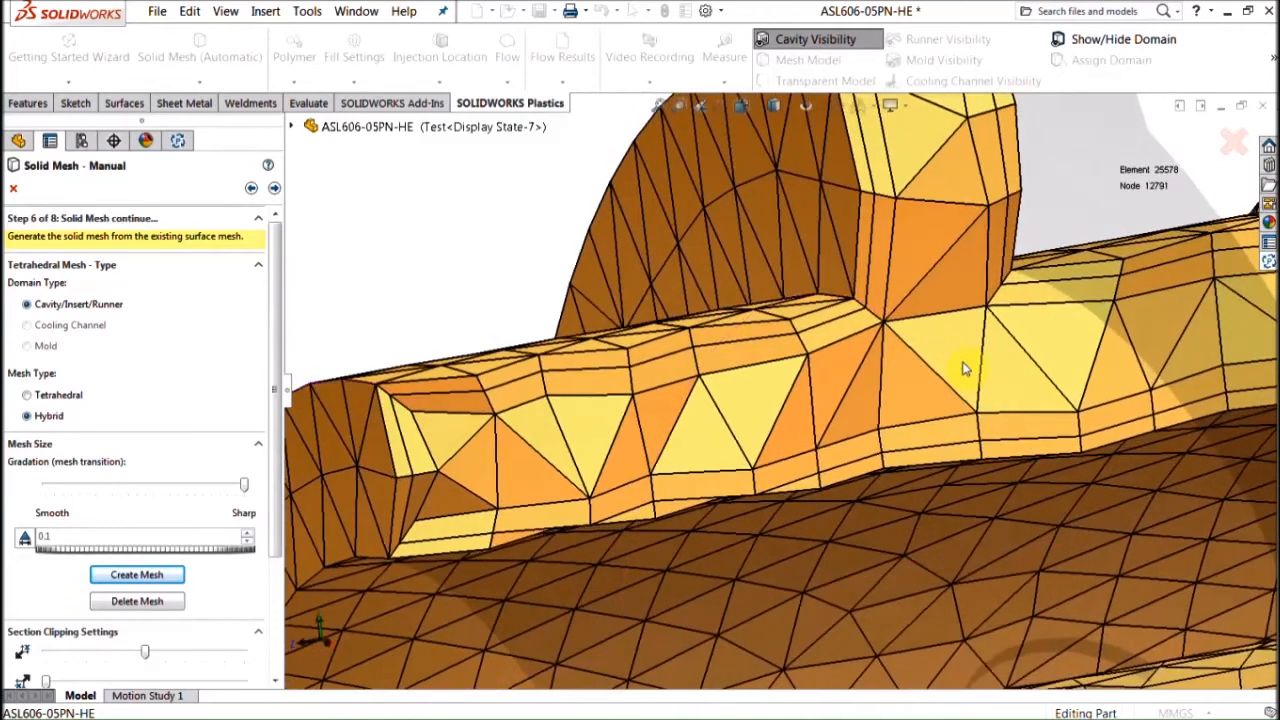
{"action": "scroll", "coordinate": [1051, 483], "scroll_direction": "up", "scroll_amount": 8}
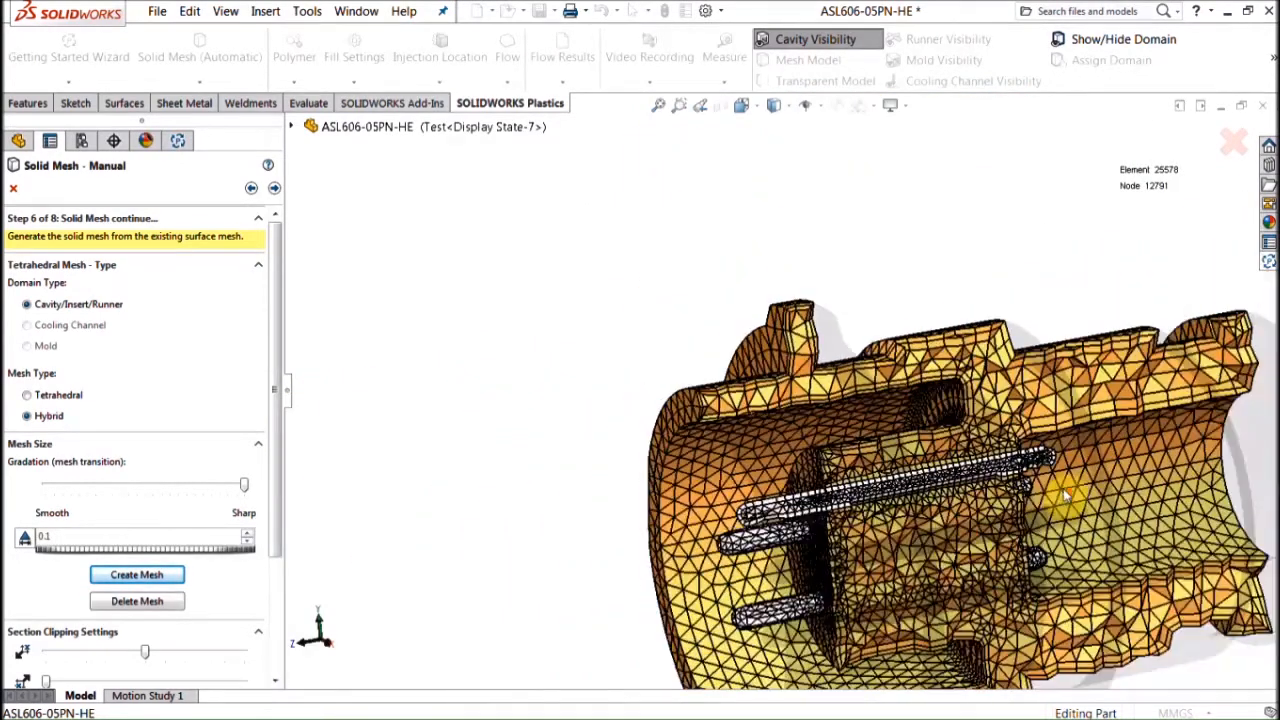
{"action": "middle_click_drag", "start_coordinate": [1065, 490], "coordinate": [1066, 529]}
{"action": "scroll", "coordinate": [1066, 529], "scroll_direction": "up", "scroll_amount": 2}
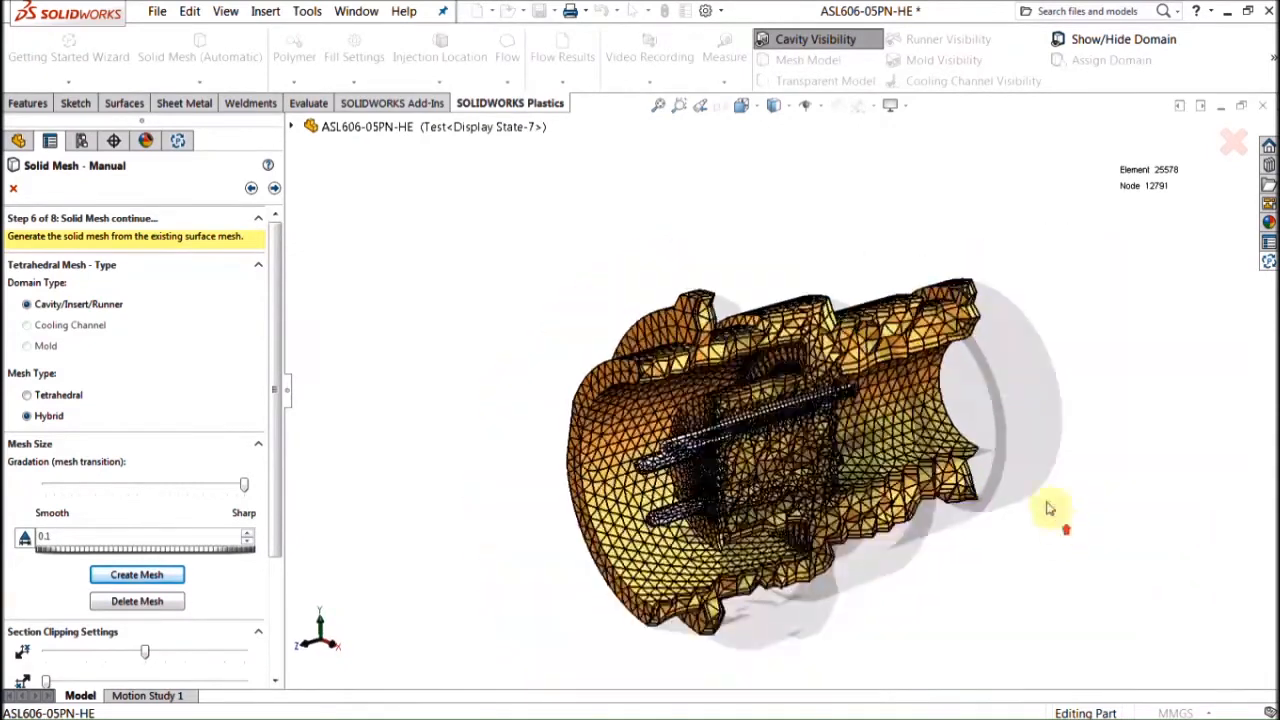
{"action": "scroll", "coordinate": [1041, 501], "scroll_direction": "down", "scroll_amount": 3}
{"action": "scroll", "coordinate": [472, 378], "scroll_direction": "down", "scroll_amount": 3}
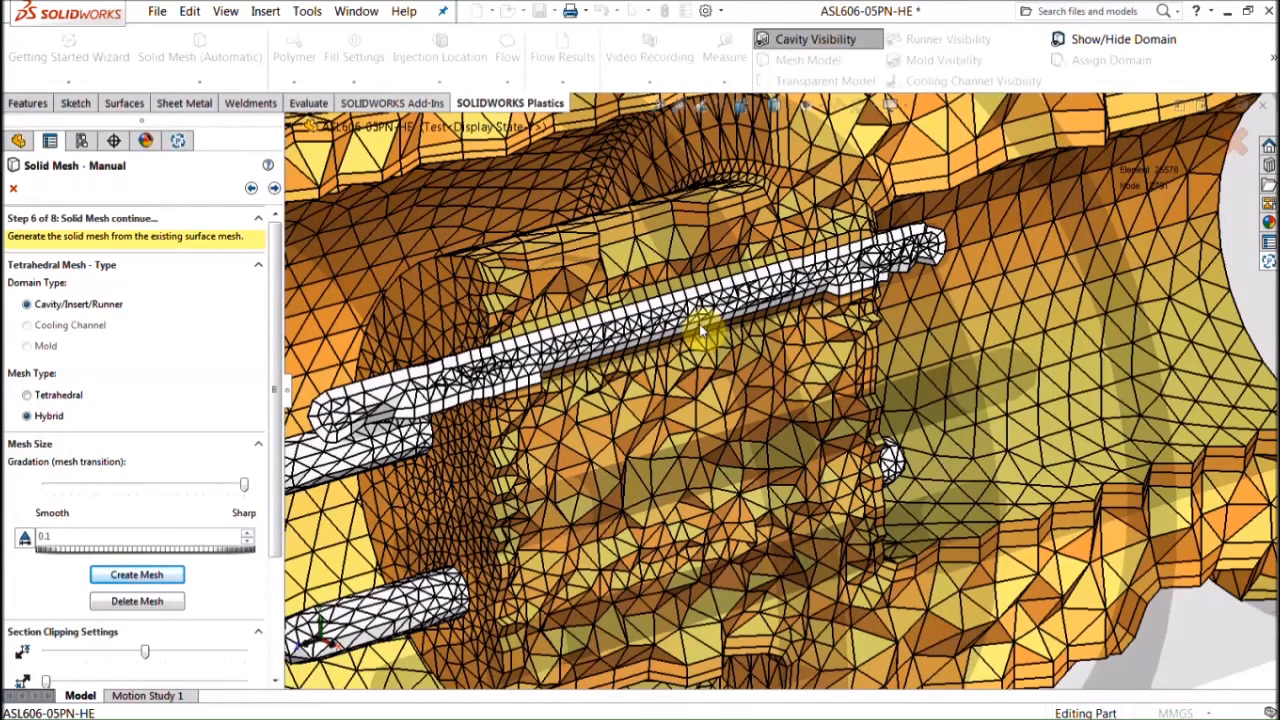
{"action": "scroll", "coordinate": [705, 333], "scroll_direction": "up", "scroll_amount": 3}
{"action": "left_click", "coordinate": [274, 188]}
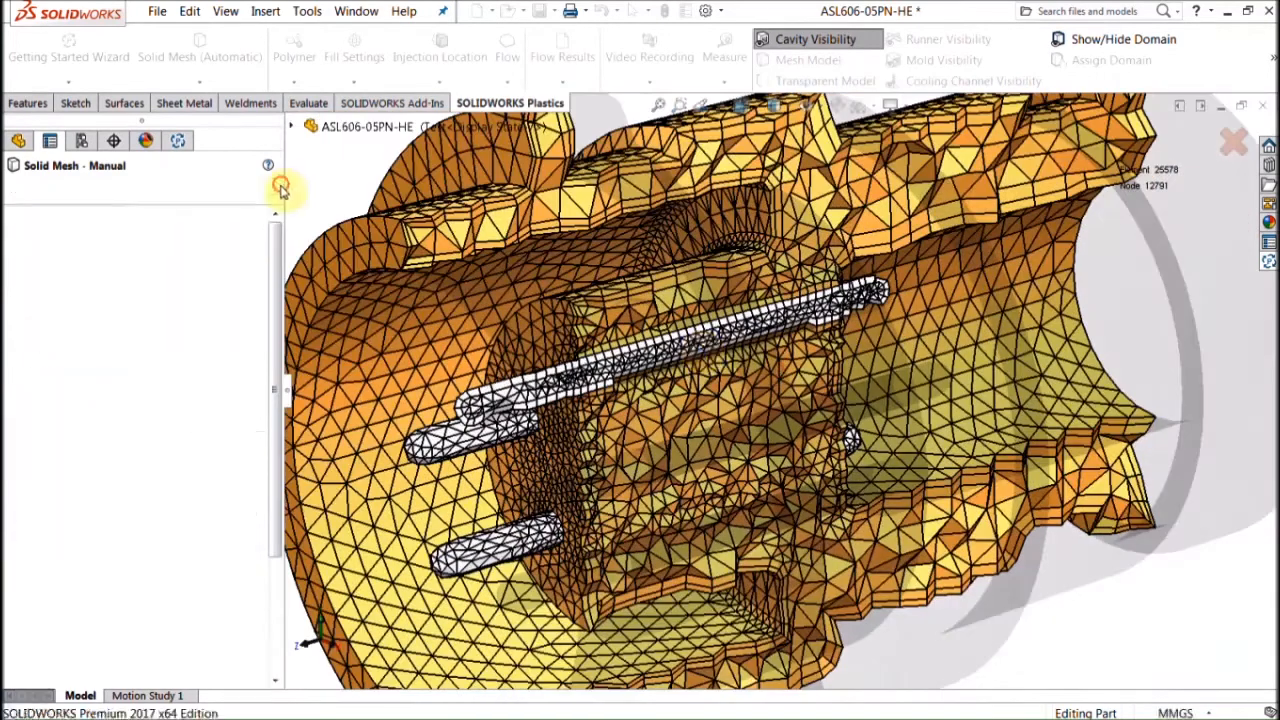
Step: Accept the finished solid mesh and advance the Plastics guide to the Material step showing generic ABS
{"action": "left_click", "coordinate": [274, 188]}
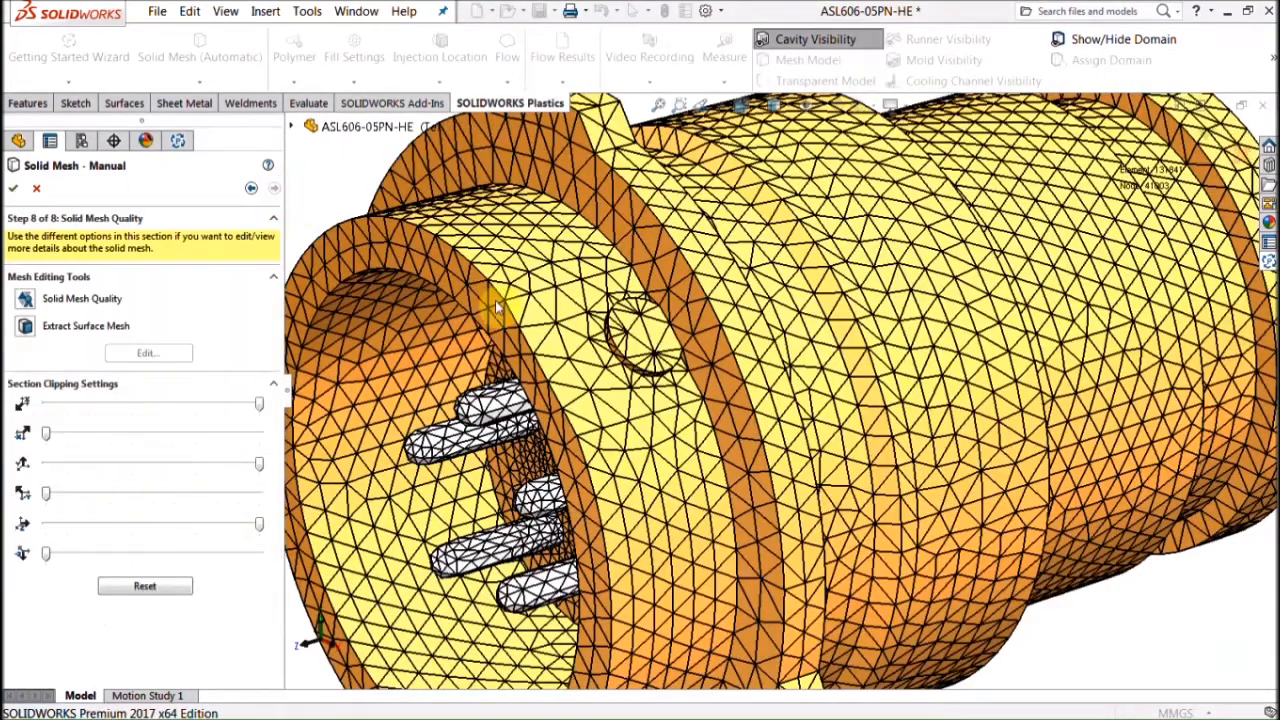
{"action": "left_click", "coordinate": [13, 188]}
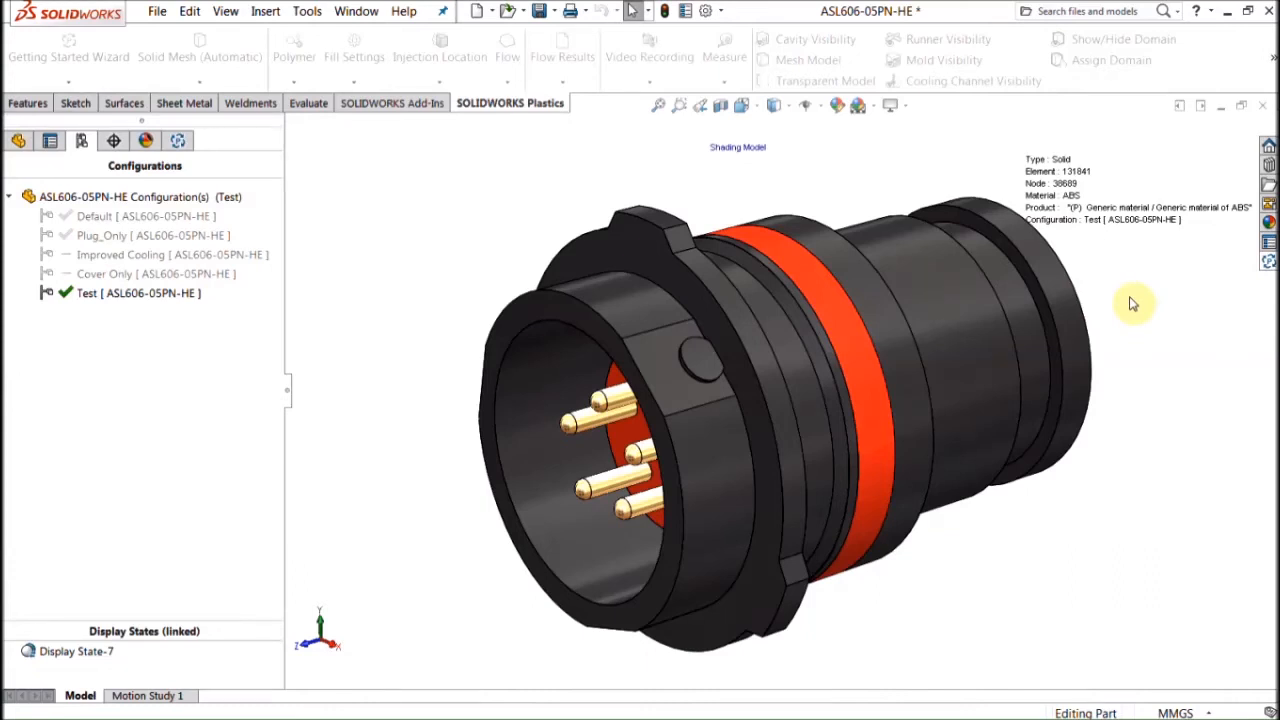
{"action": "left_click", "coordinate": [1268, 262]}
{"action": "left_click", "coordinate": [1076, 443]}
{"action": "middle_click_drag", "start_coordinate": [1007, 388], "coordinate": [875, 363]}
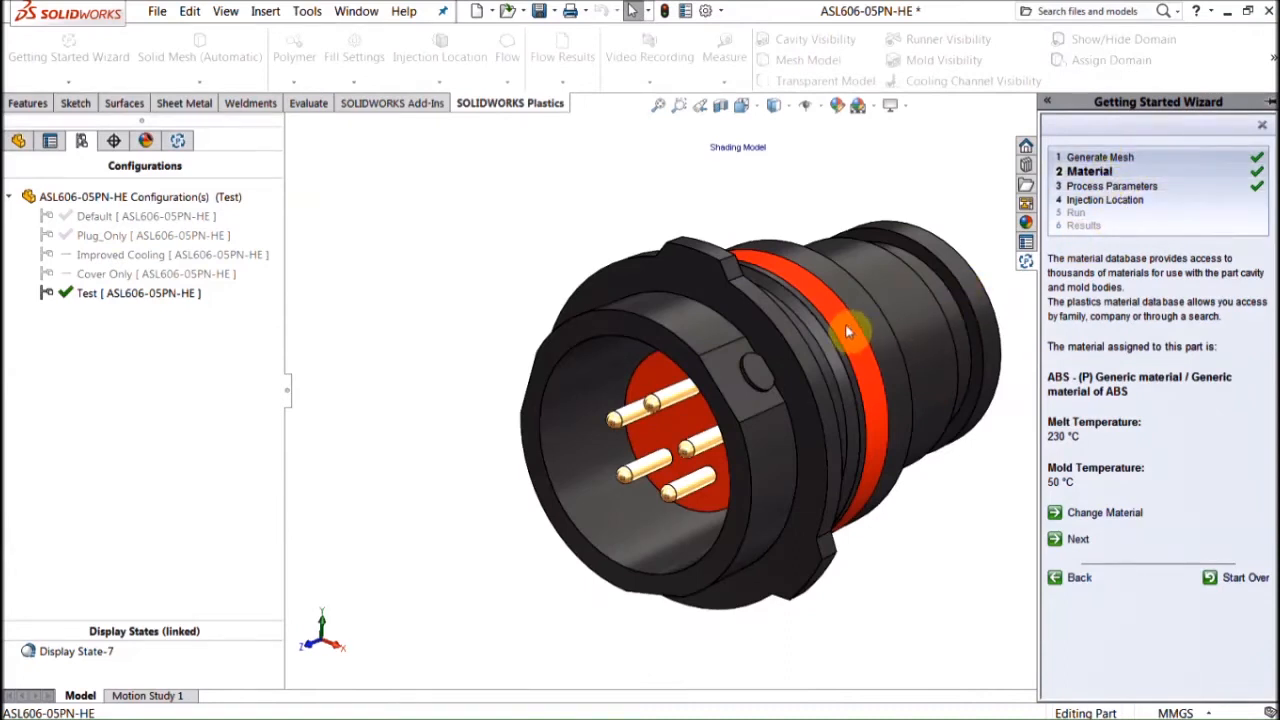
{"action": "left_click", "coordinate": [1118, 513]}
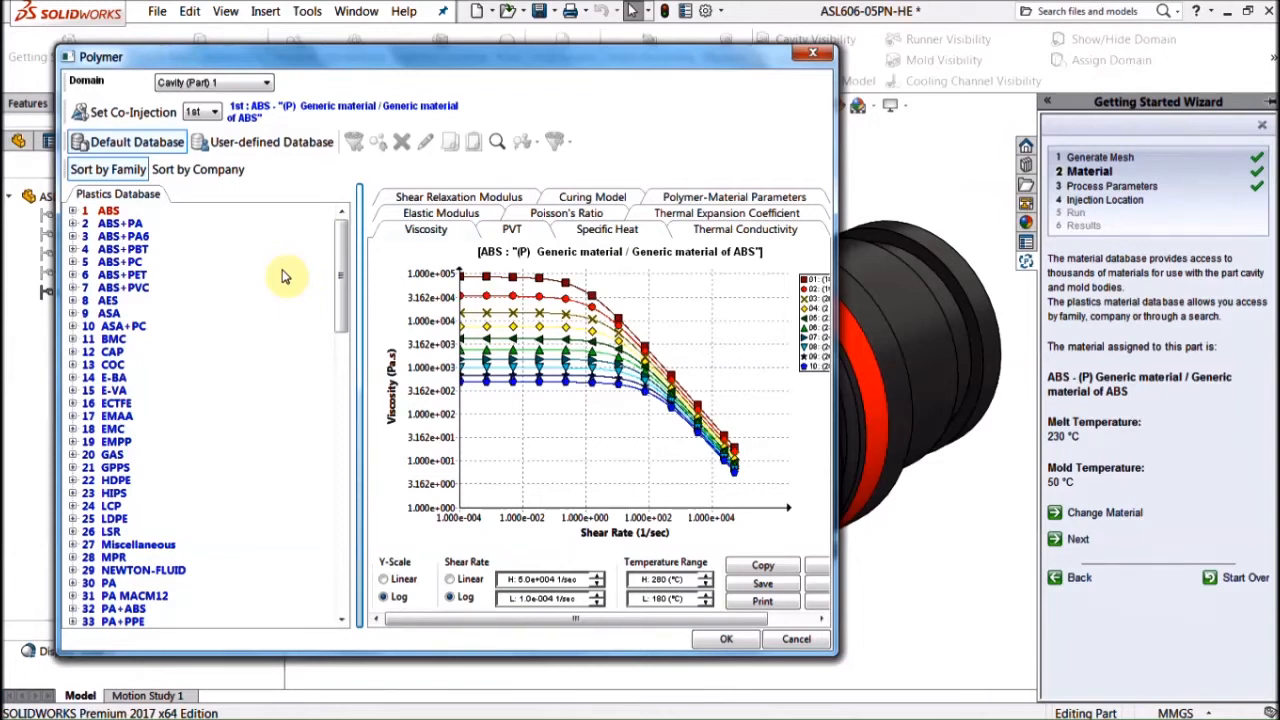
Step: In the Plastics database, select the PPS grade Hoechst Celanese Fortron 1140L4
{"action": "left_click_drag", "start_coordinate": [341, 288], "coordinate": [369, 570]}
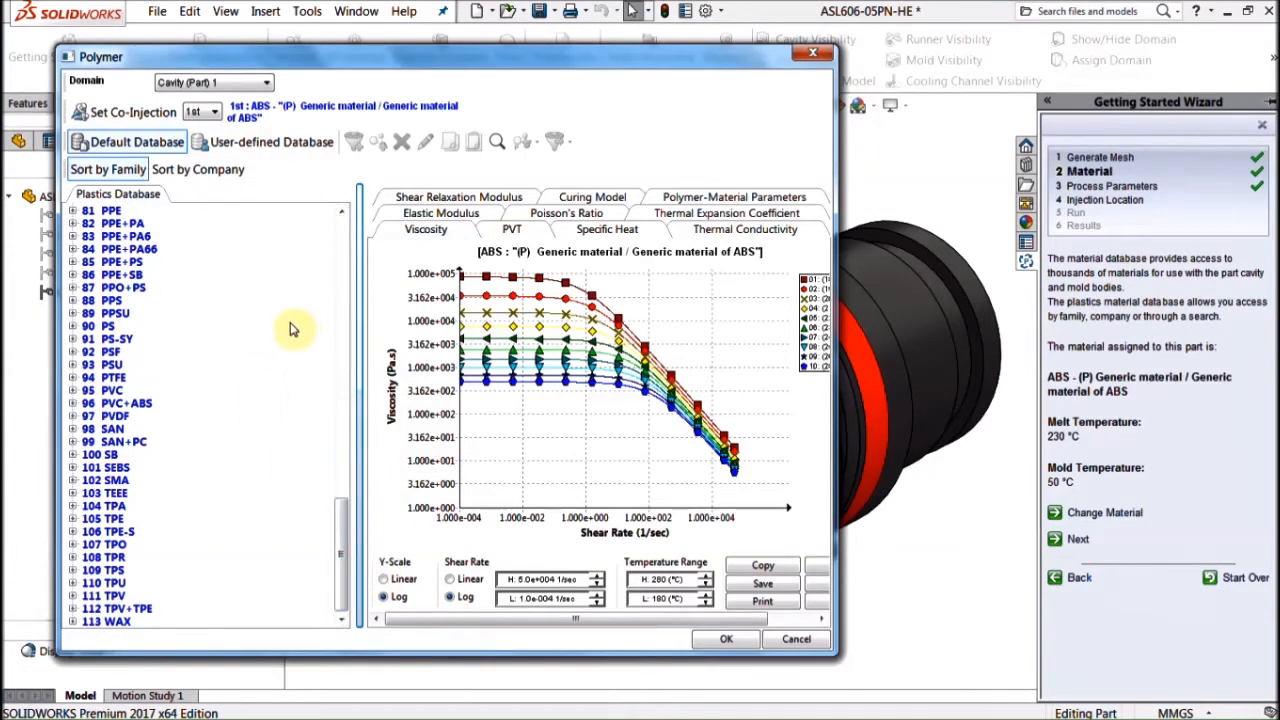
{"action": "left_click", "coordinate": [343, 232]}
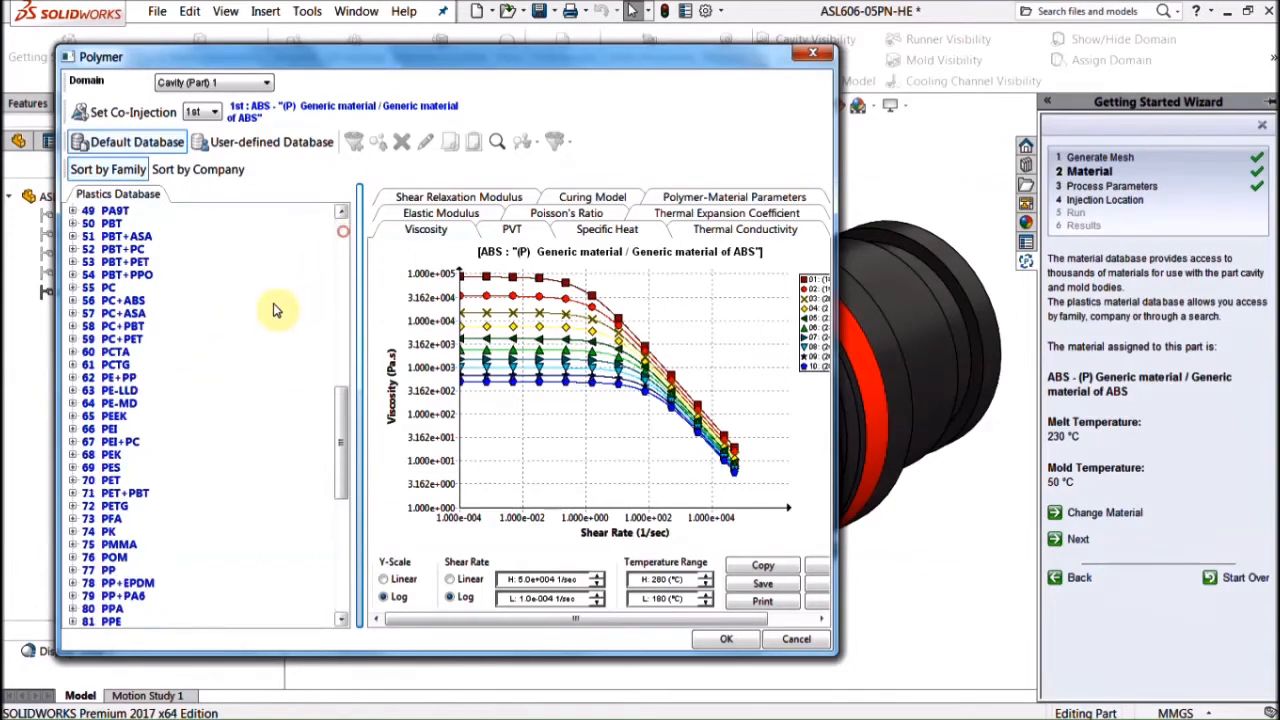
{"action": "left_click_drag", "start_coordinate": [343, 470], "coordinate": [341, 514]}
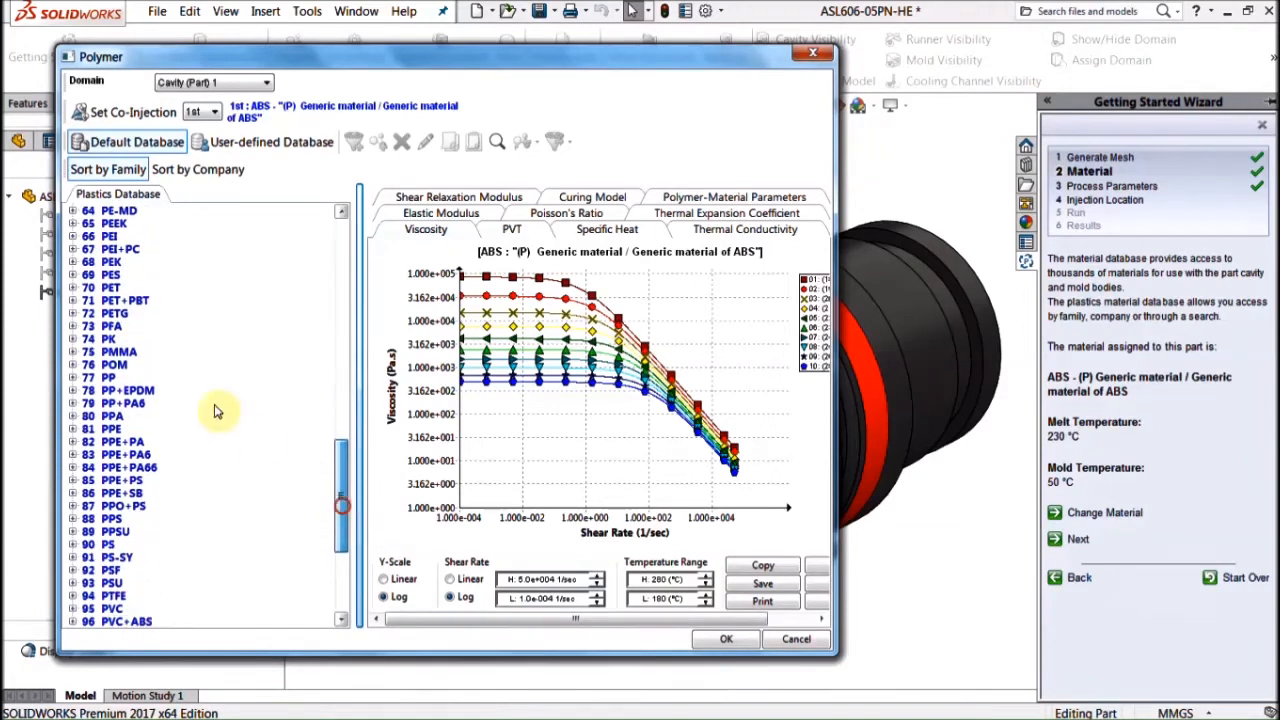
{"action": "left_click", "coordinate": [72, 378]}
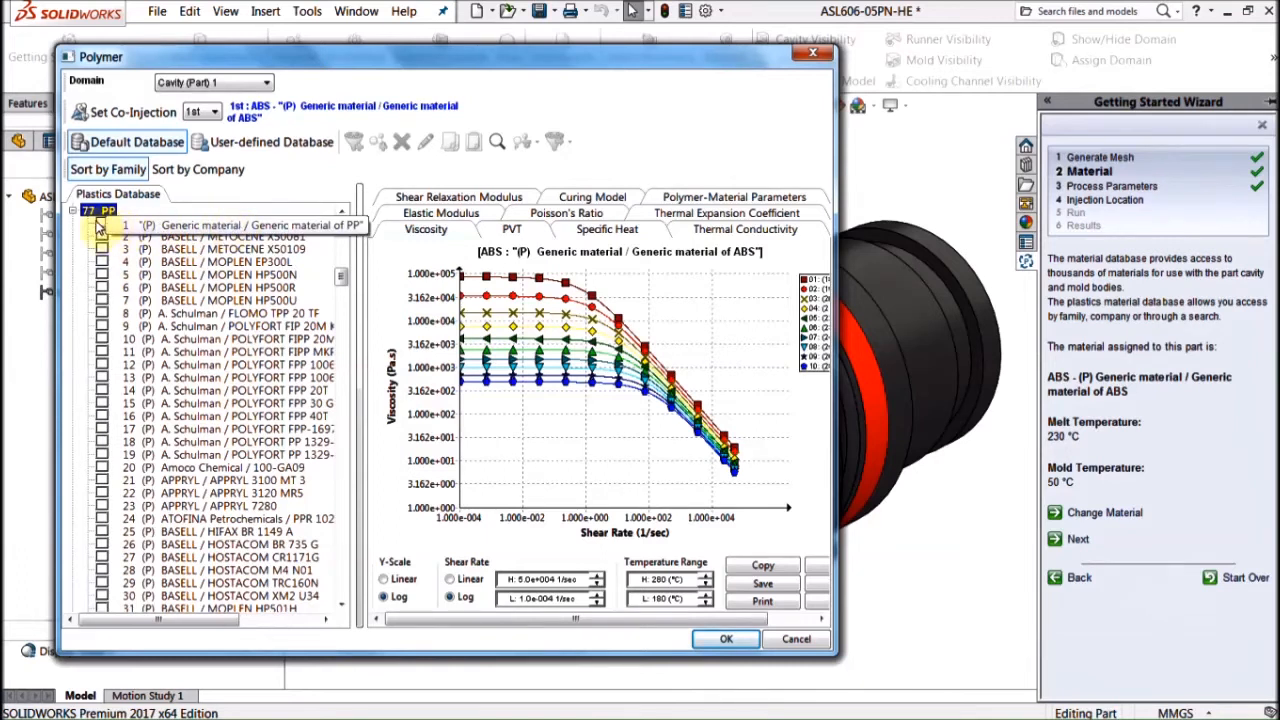
{"action": "left_click", "coordinate": [73, 211]}
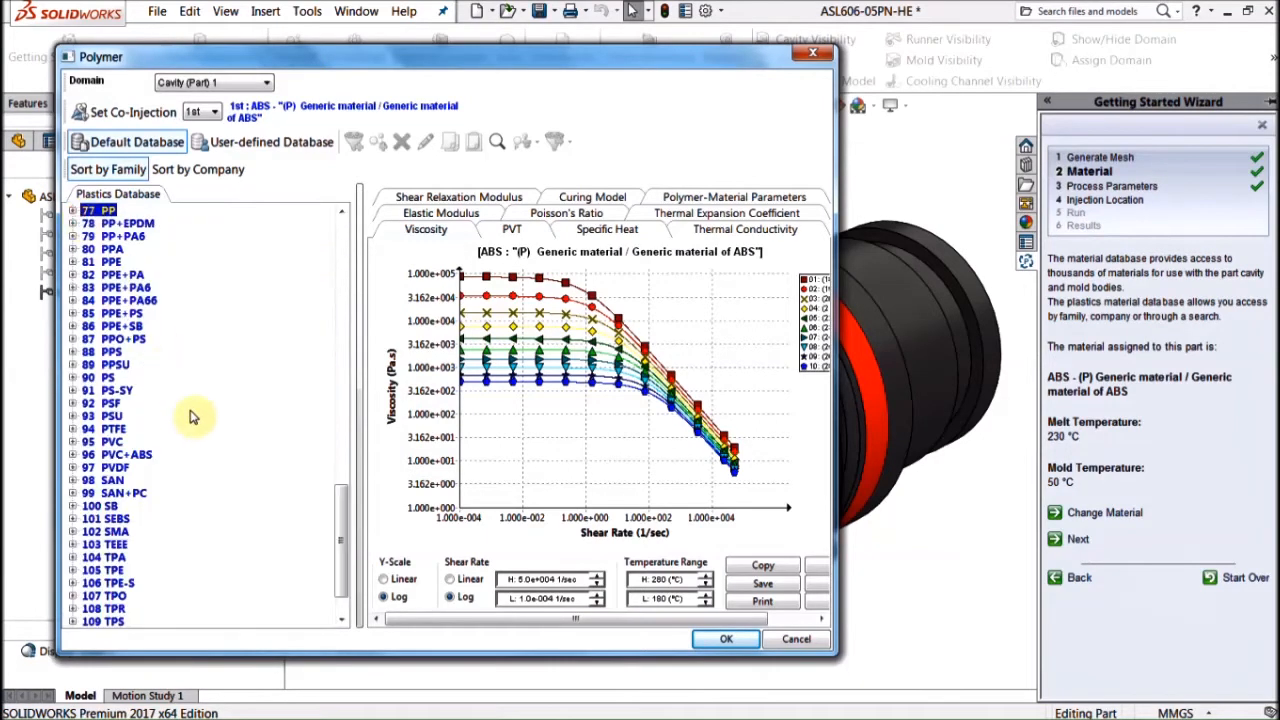
{"action": "left_click", "coordinate": [73, 352]}
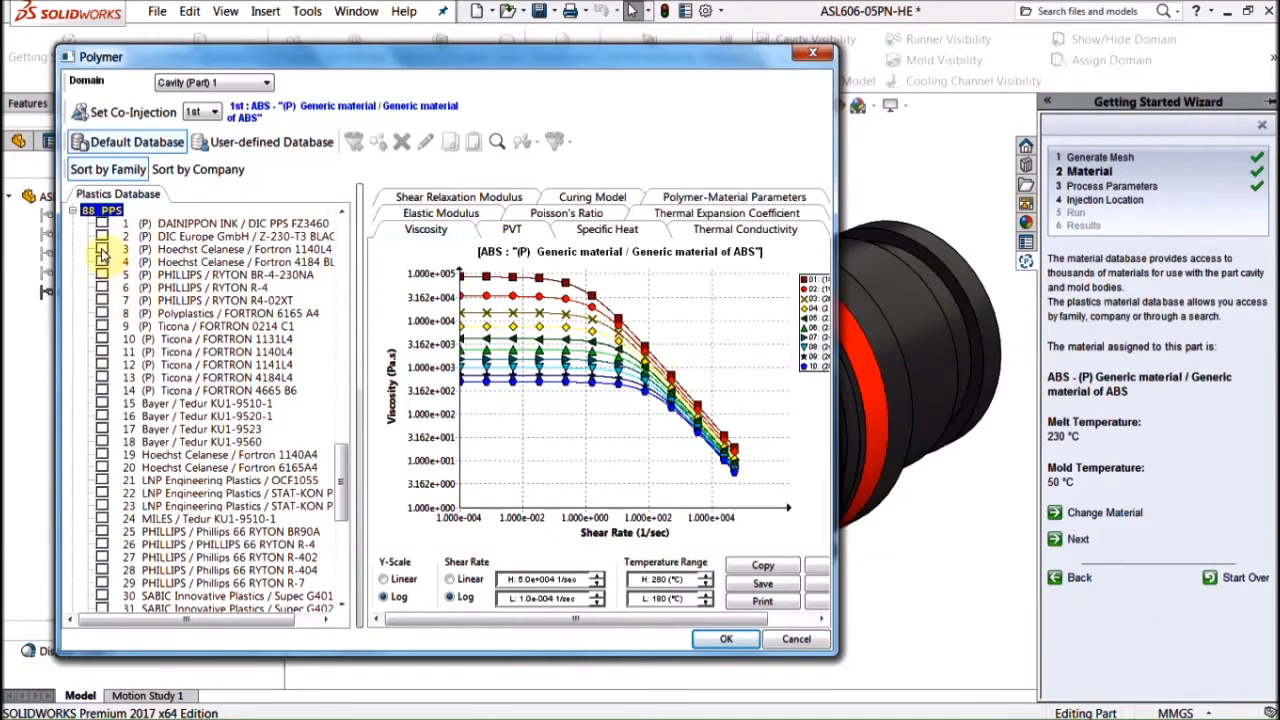
{"action": "left_click", "coordinate": [102, 250]}
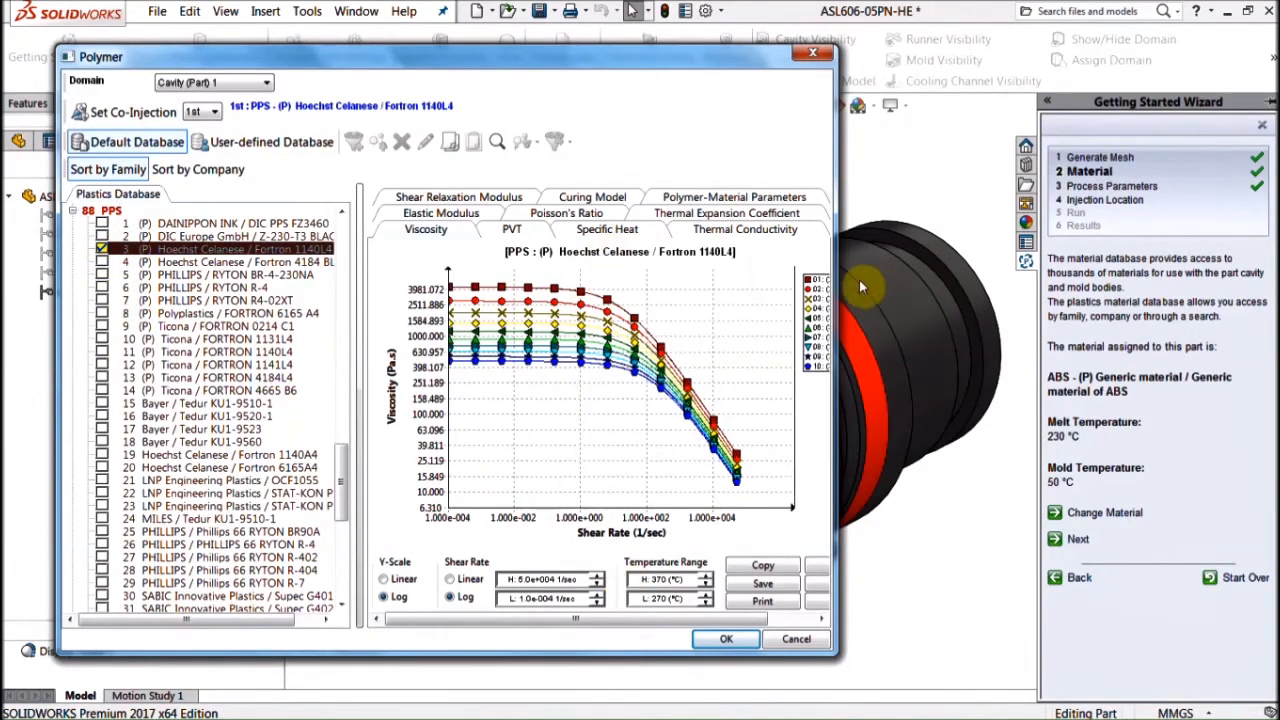
Step: Confirm Fortron 1140L4 as the part material and move on to Process Parameters
{"action": "left_click_drag", "start_coordinate": [837, 273], "coordinate": [1013, 274]}
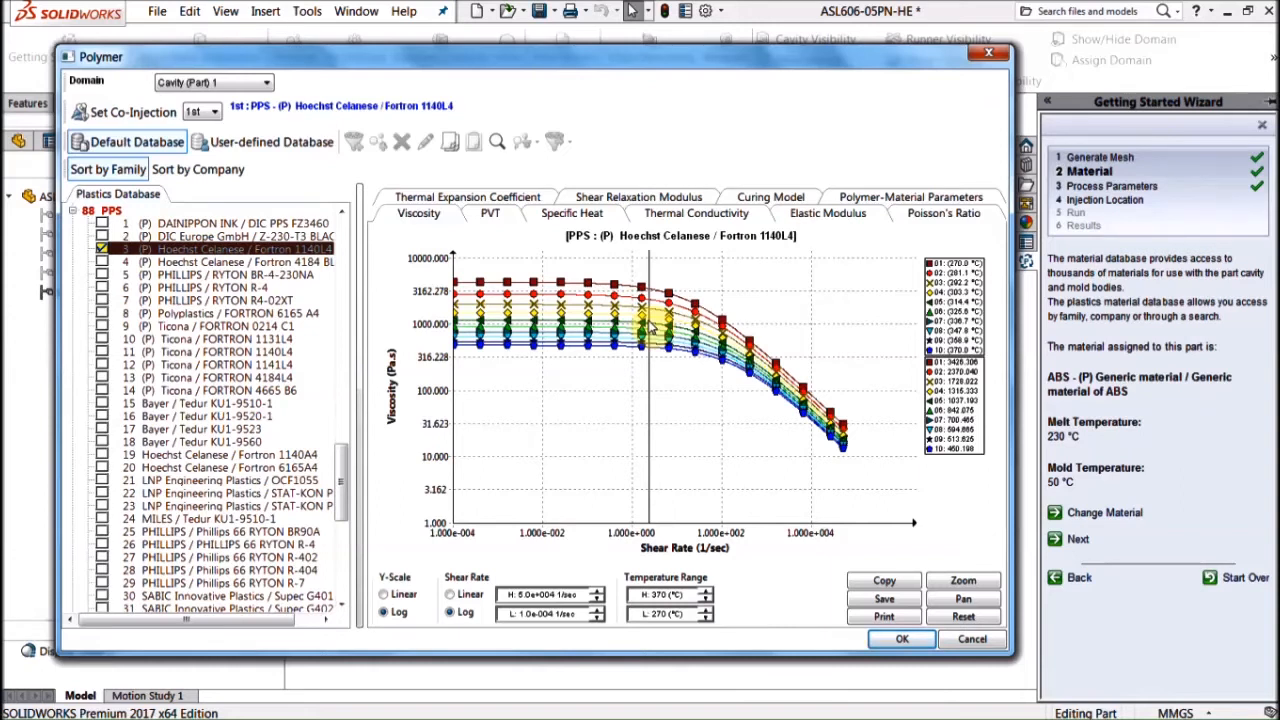
{"action": "left_click", "coordinate": [902, 639]}
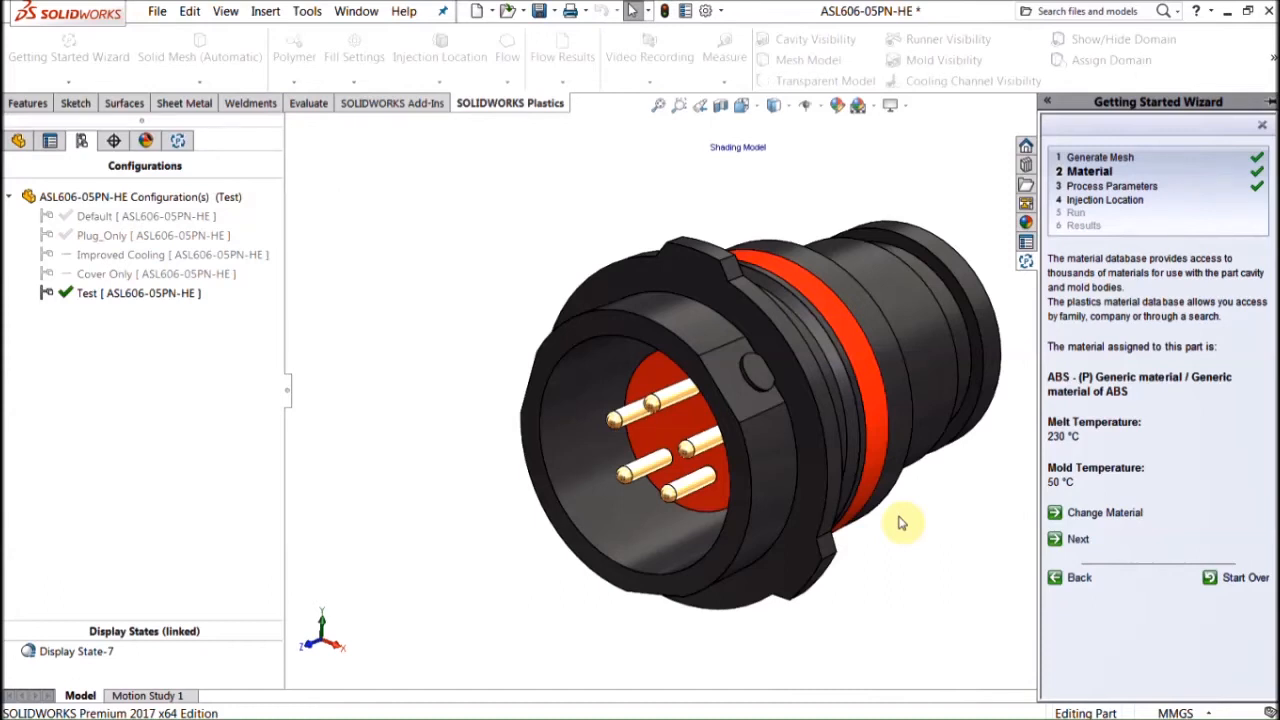
{"action": "left_click", "coordinate": [1076, 541]}
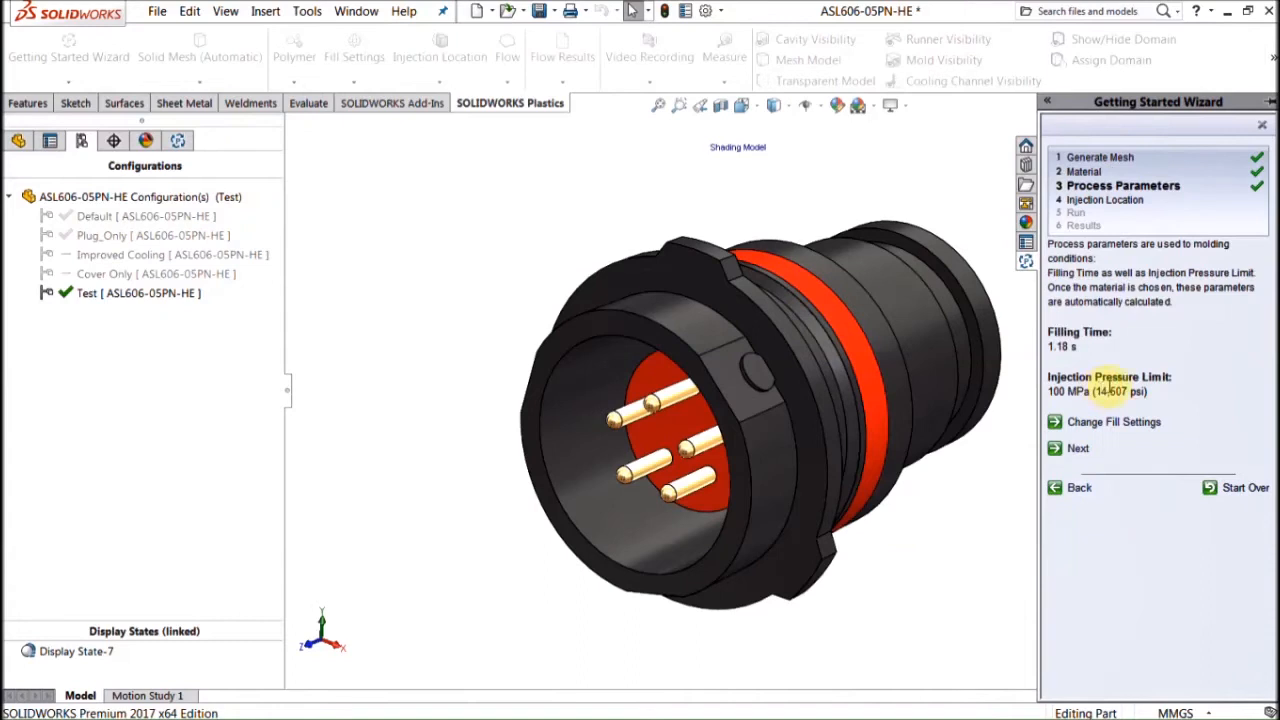
Step: Open Fill Settings showing 0.95 s filling time, 320 °C melt and 120 °C mold
{"action": "left_click", "coordinate": [1138, 422]}
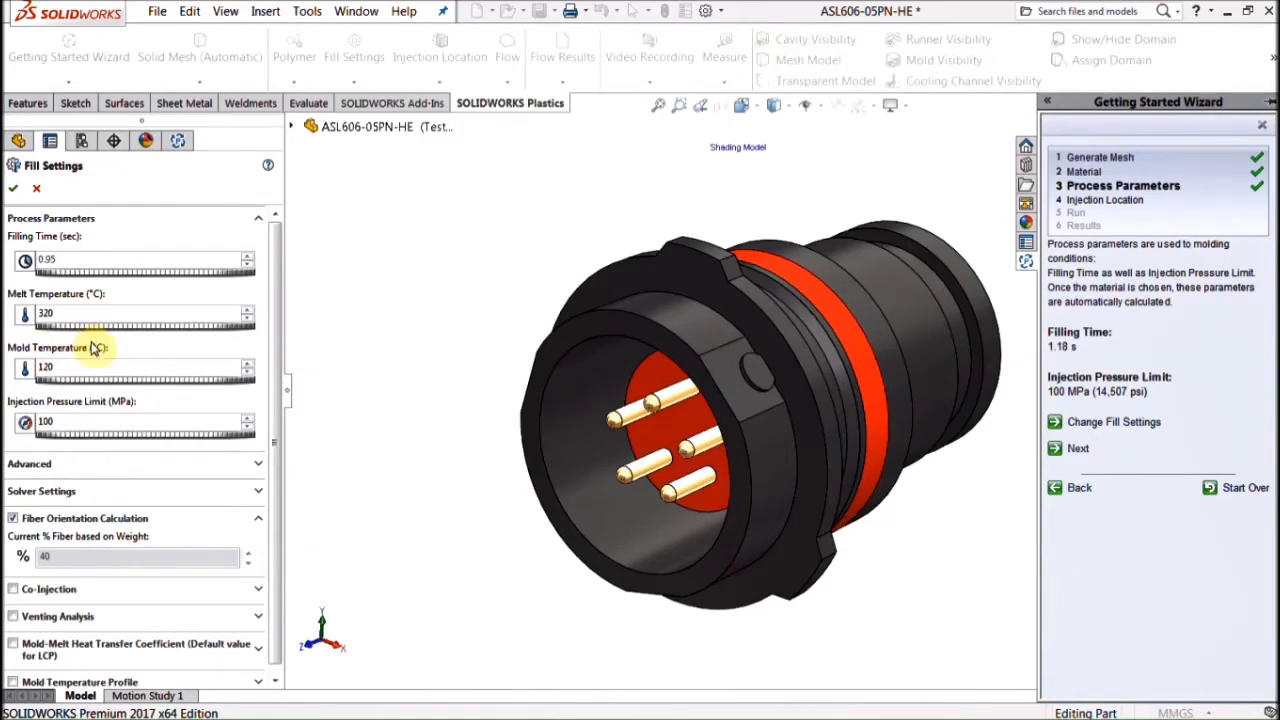
Step: Accept the fill settings with the 100 MPa injection pressure limit and reopen the guide
{"action": "left_click", "coordinate": [101, 424]}
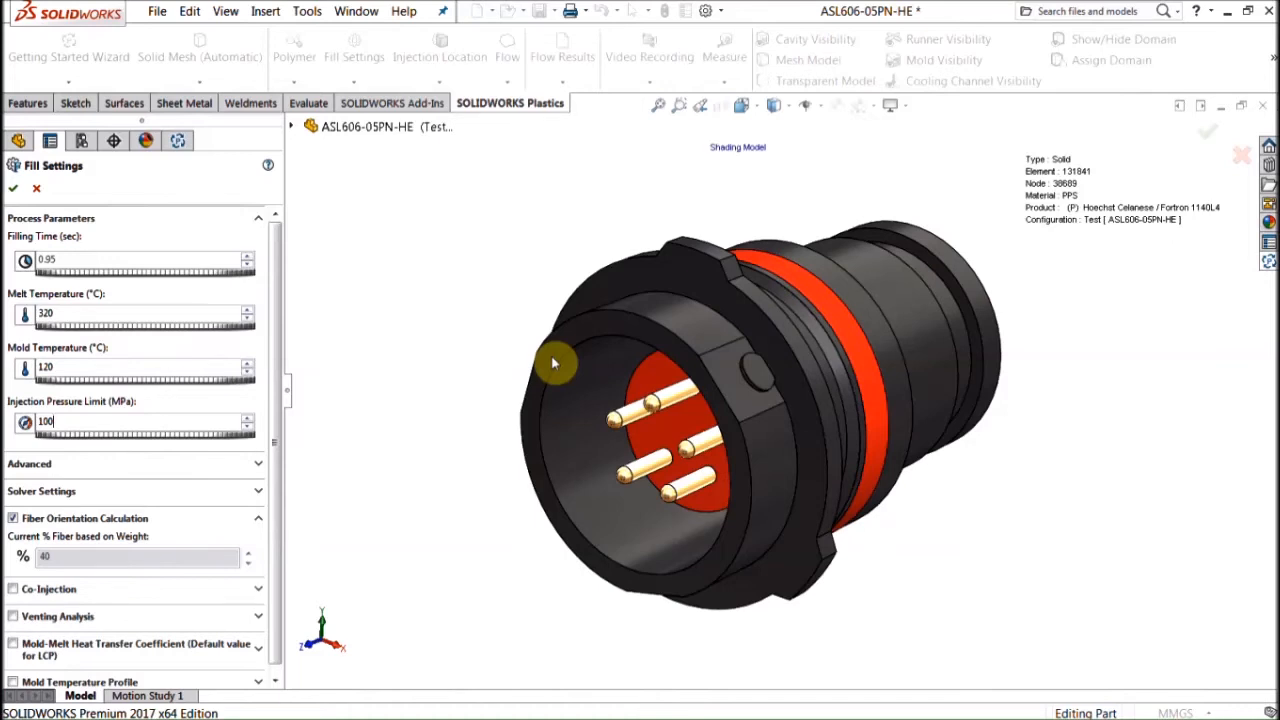
{"action": "left_click", "coordinate": [13, 188]}
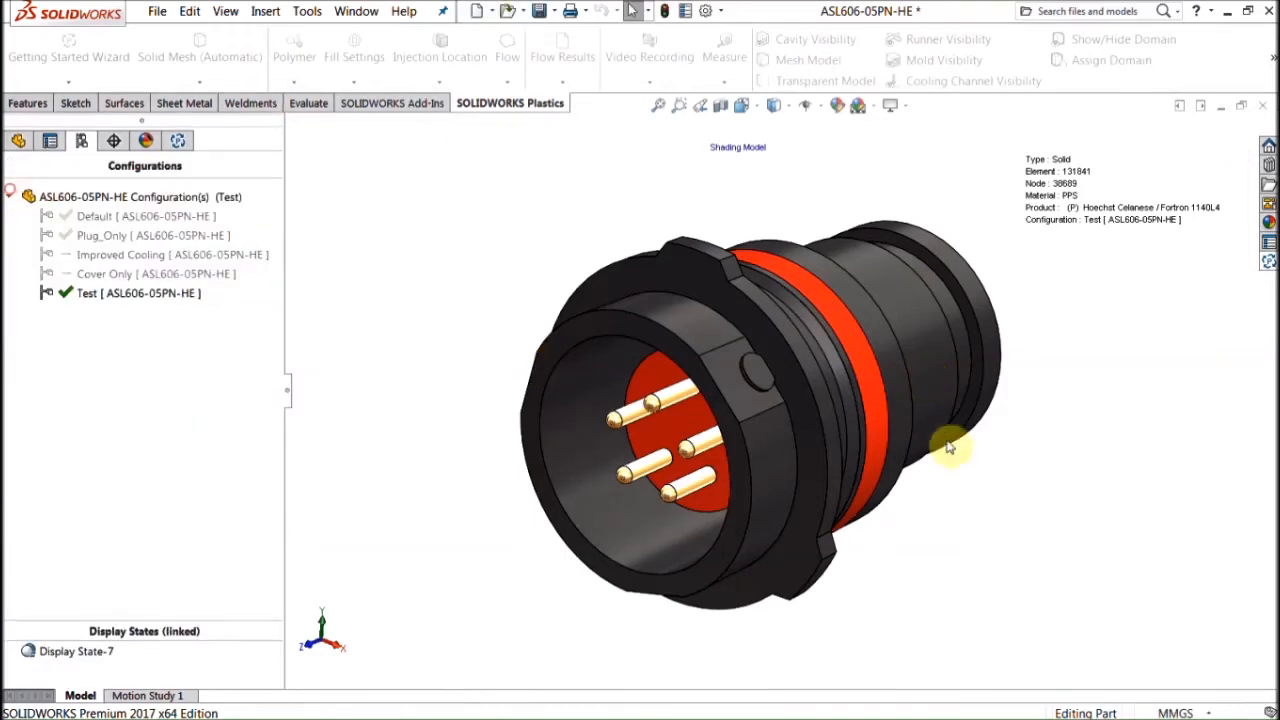
{"action": "left_click", "coordinate": [1268, 262]}
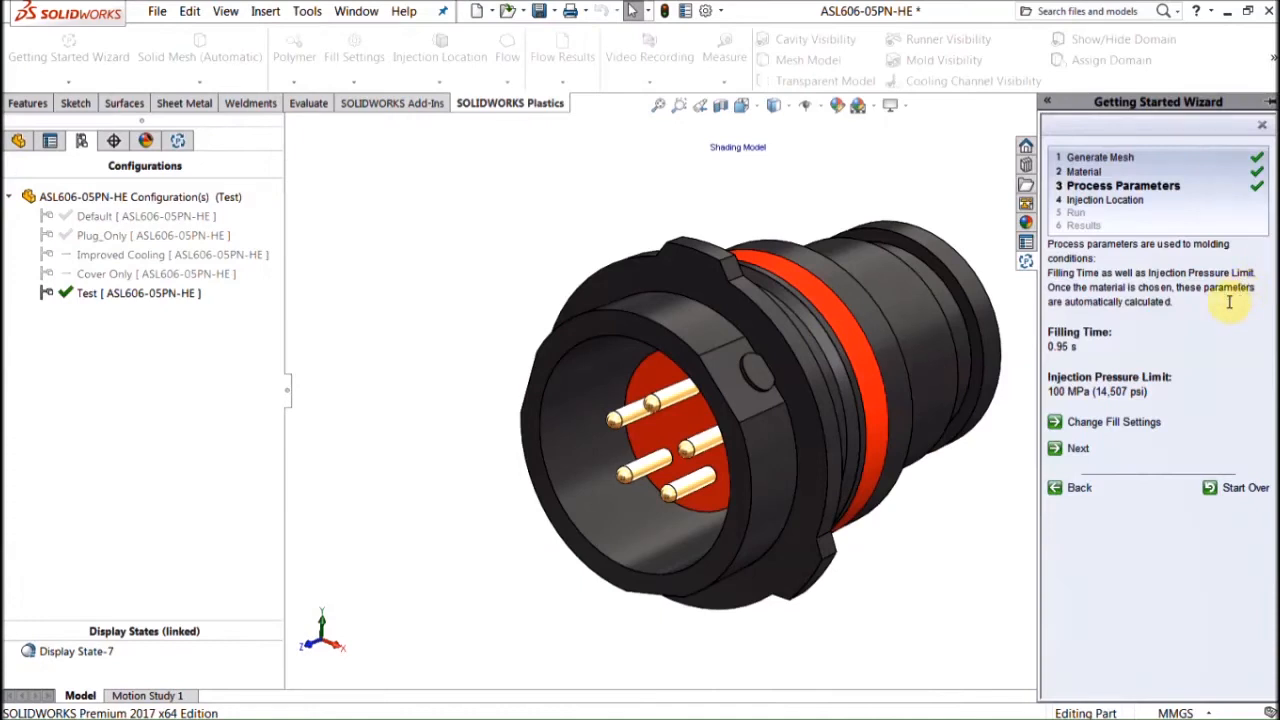
Step: Try an automatically placed injection location, then delete it
{"action": "left_click", "coordinate": [1080, 452]}
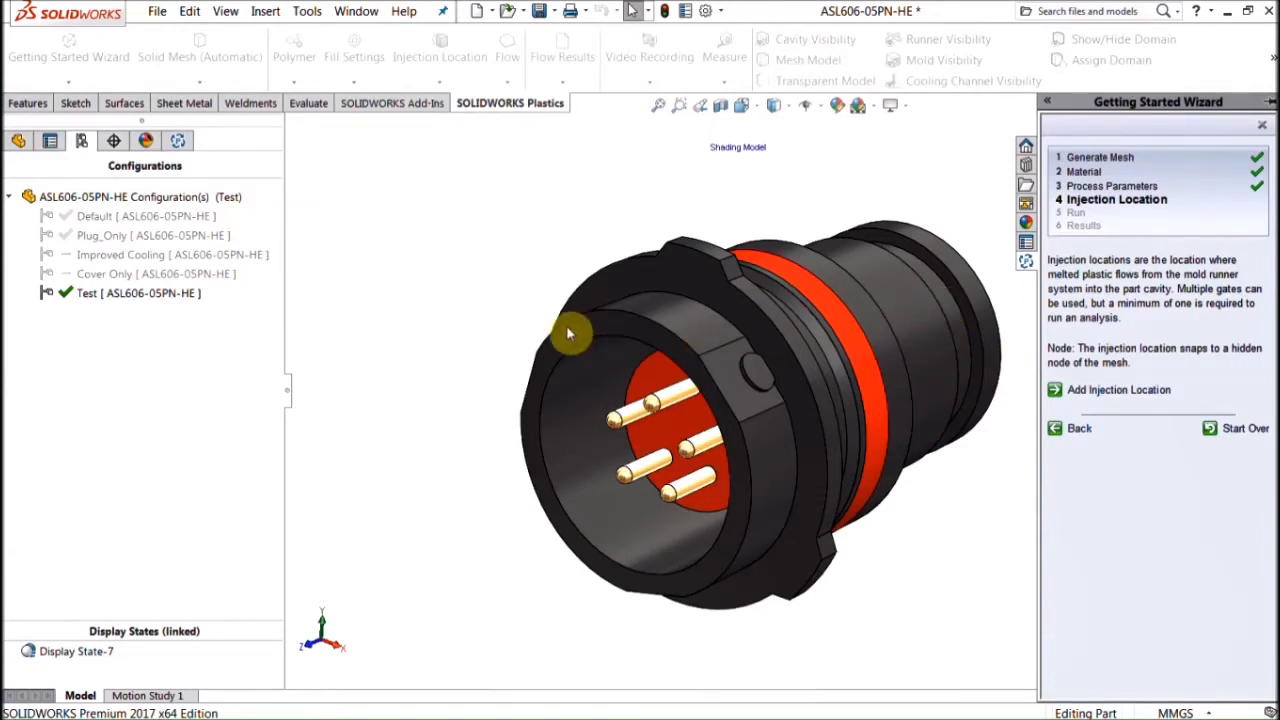
{"action": "left_click", "coordinate": [1096, 392]}
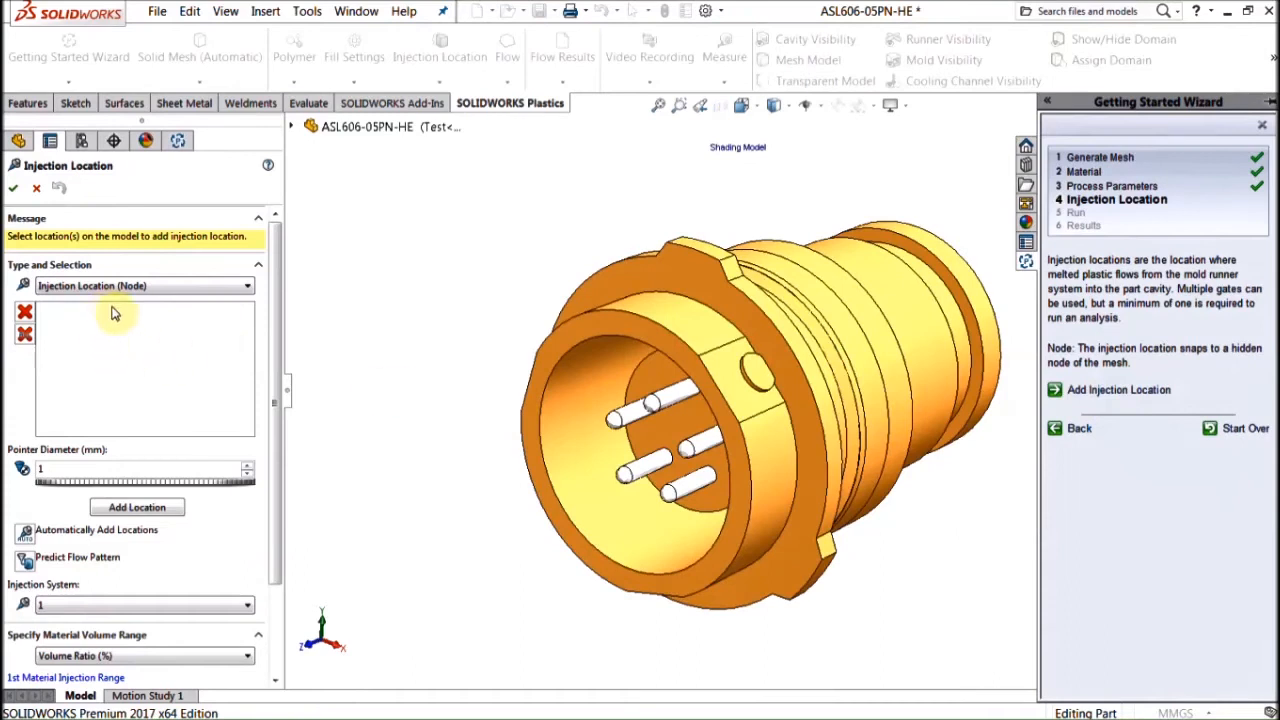
{"action": "left_click", "coordinate": [158, 508]}
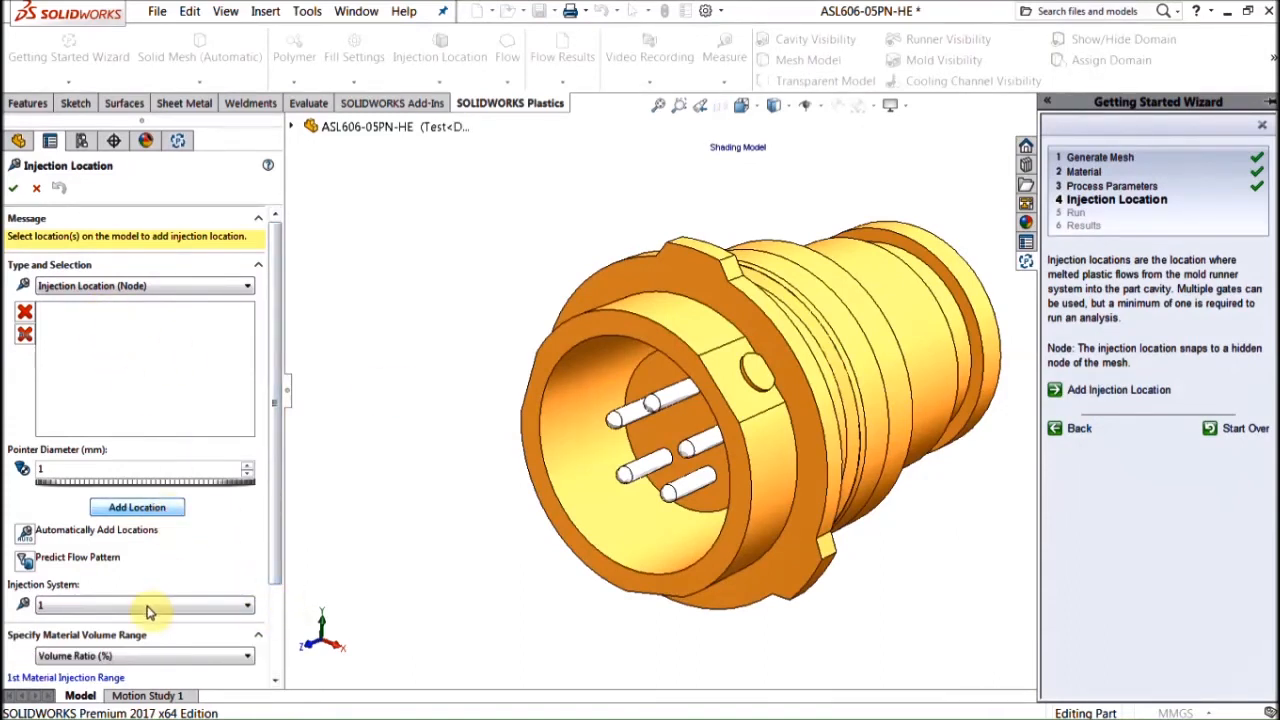
{"action": "scroll", "coordinate": [277, 543], "scroll_direction": "down", "scroll_amount": 3}
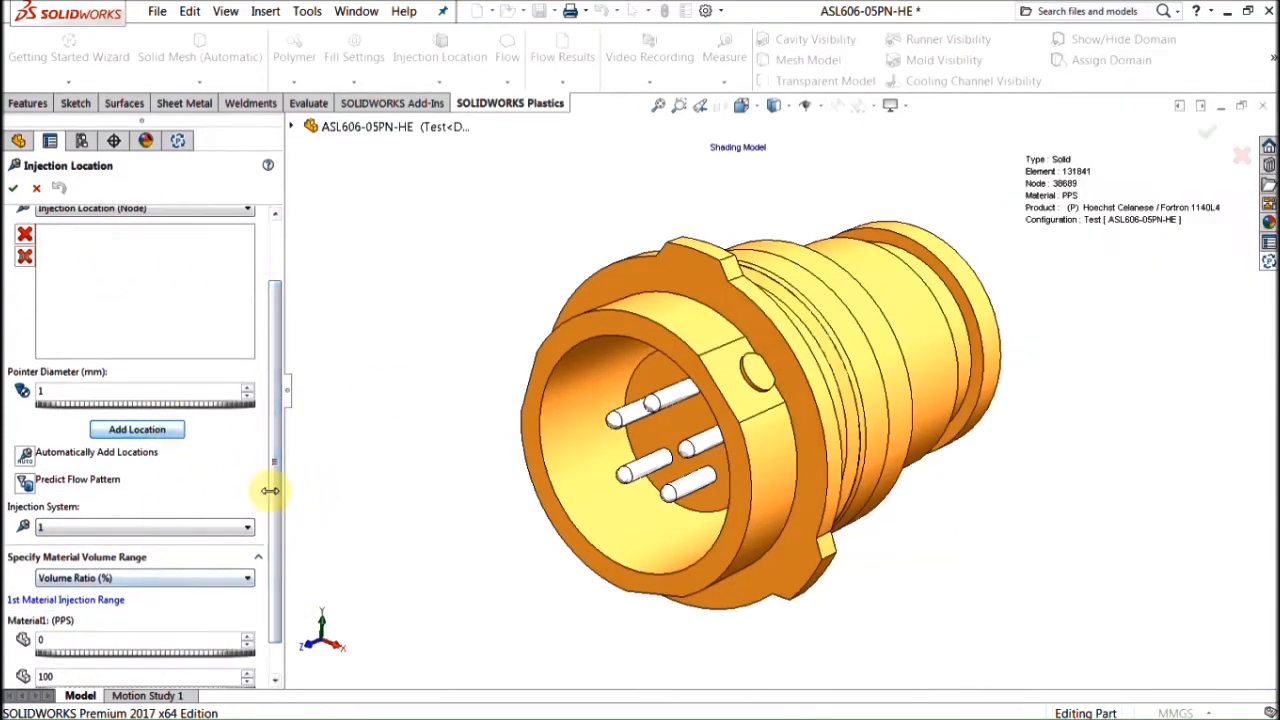
{"action": "left_click", "coordinate": [30, 462]}
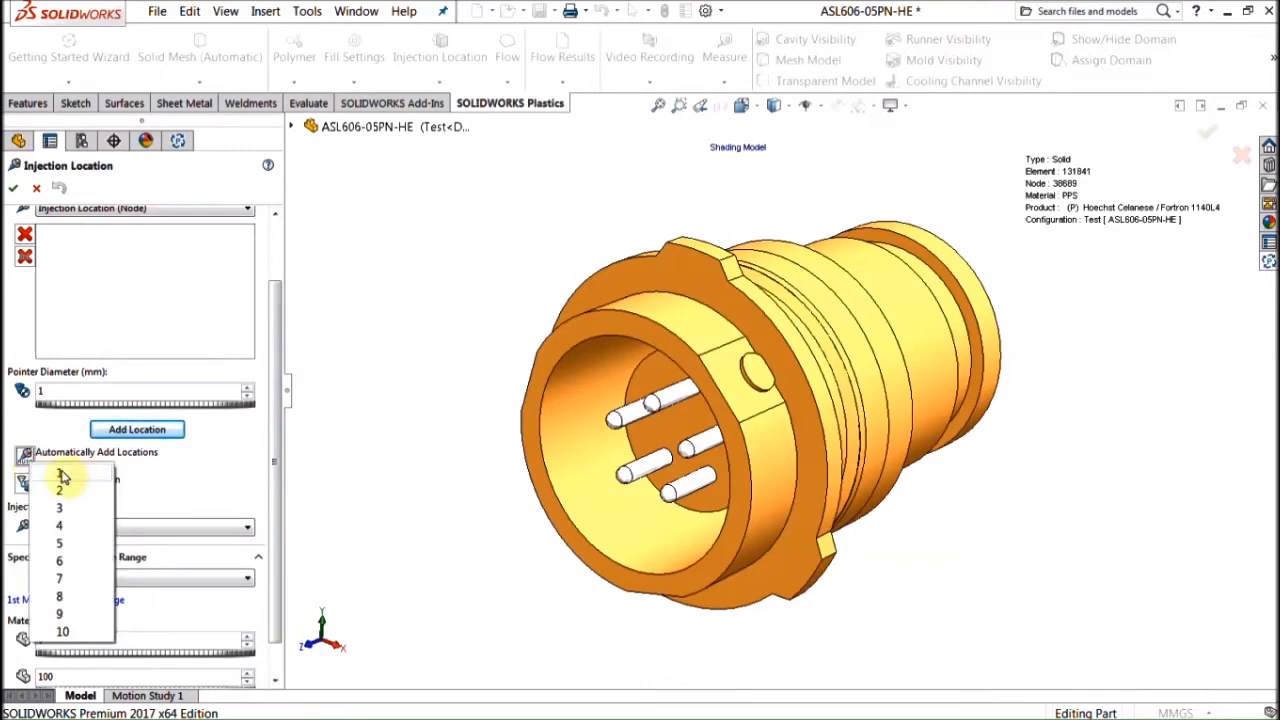
{"action": "left_click", "coordinate": [60, 472]}
{"action": "middle_click_drag", "start_coordinate": [992, 402], "coordinate": [897, 405]}
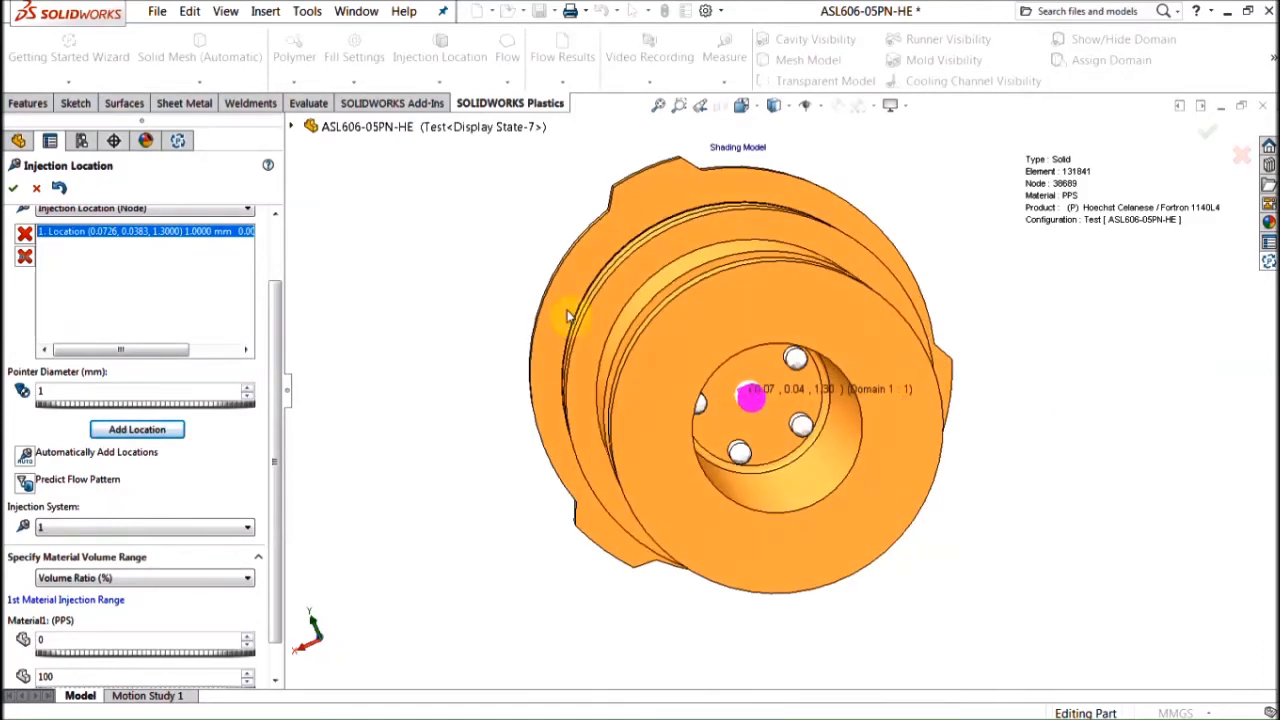
{"action": "left_click", "coordinate": [25, 234]}
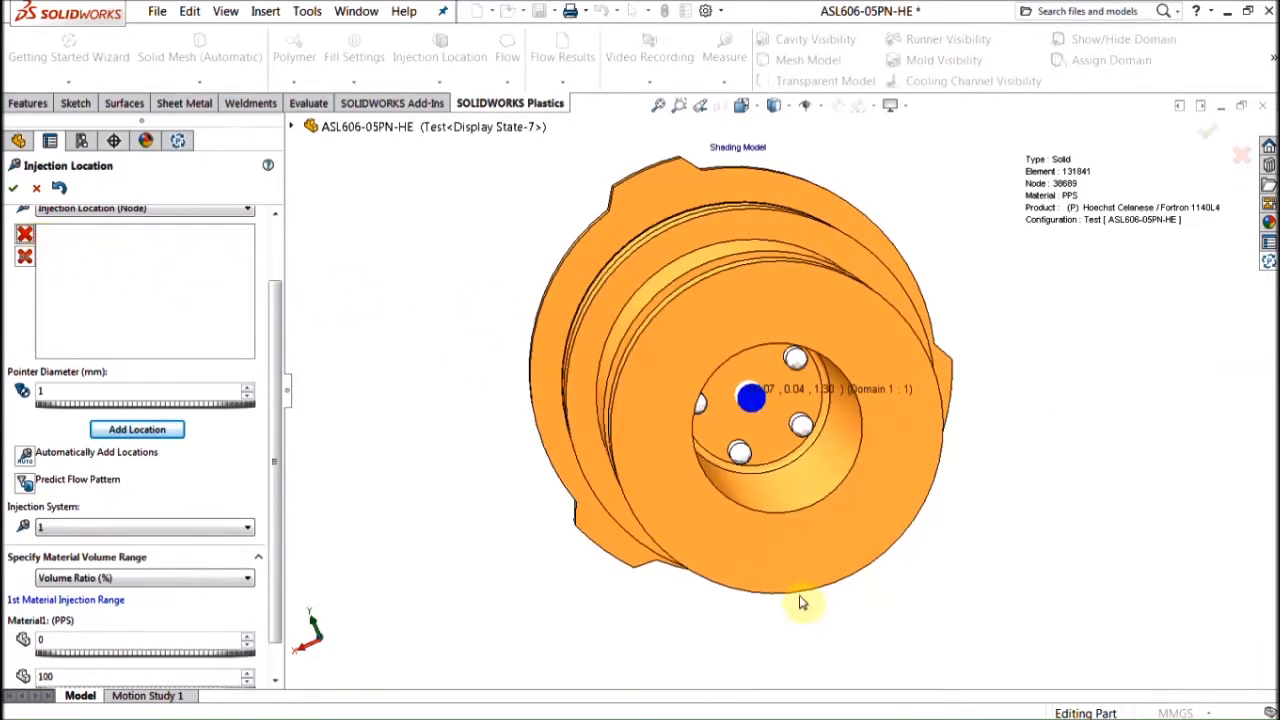
Step: Add a node injection location on the rim of the connector's rear end face
{"action": "middle_click_drag", "start_coordinate": [711, 551], "coordinate": [845, 605]}
{"action": "left_click", "coordinate": [844, 606]}
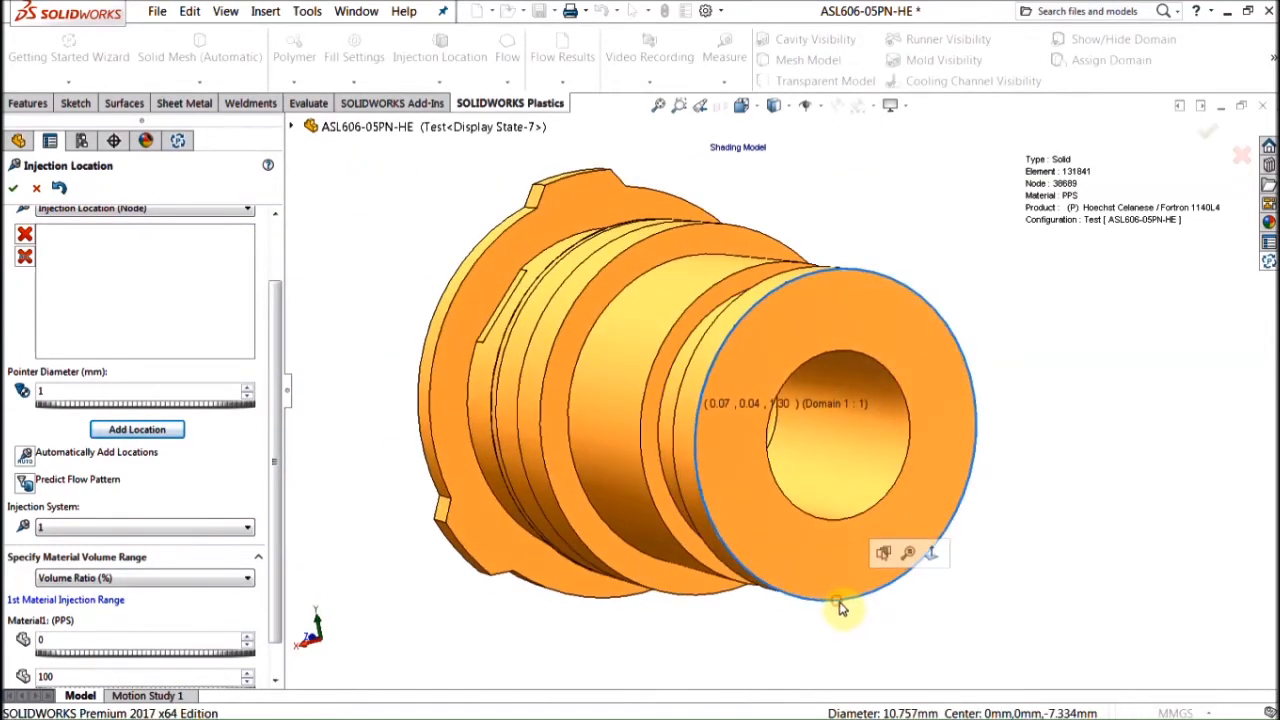
{"action": "left_click", "coordinate": [838, 605]}
{"action": "middle_click_drag", "start_coordinate": [836, 605], "coordinate": [828, 608]}
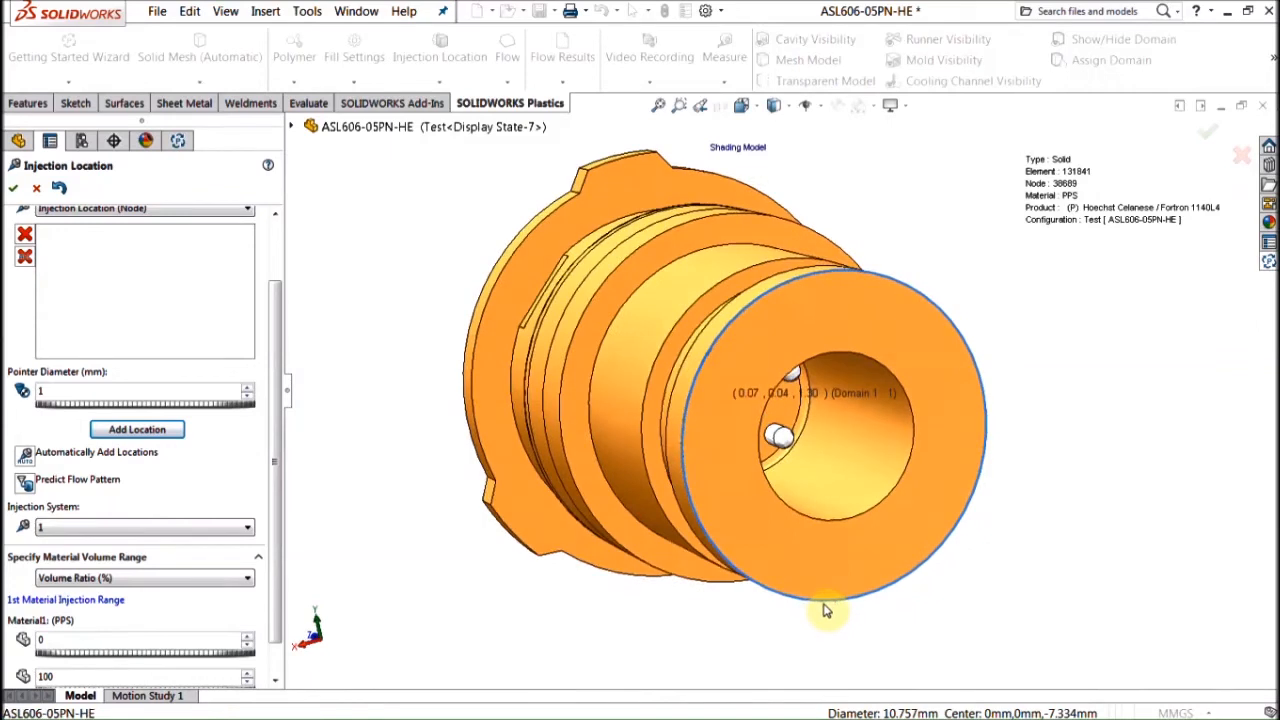
{"action": "left_click", "coordinate": [828, 606]}
{"action": "left_click", "coordinate": [824, 604]}
{"action": "left_click", "coordinate": [130, 430]}
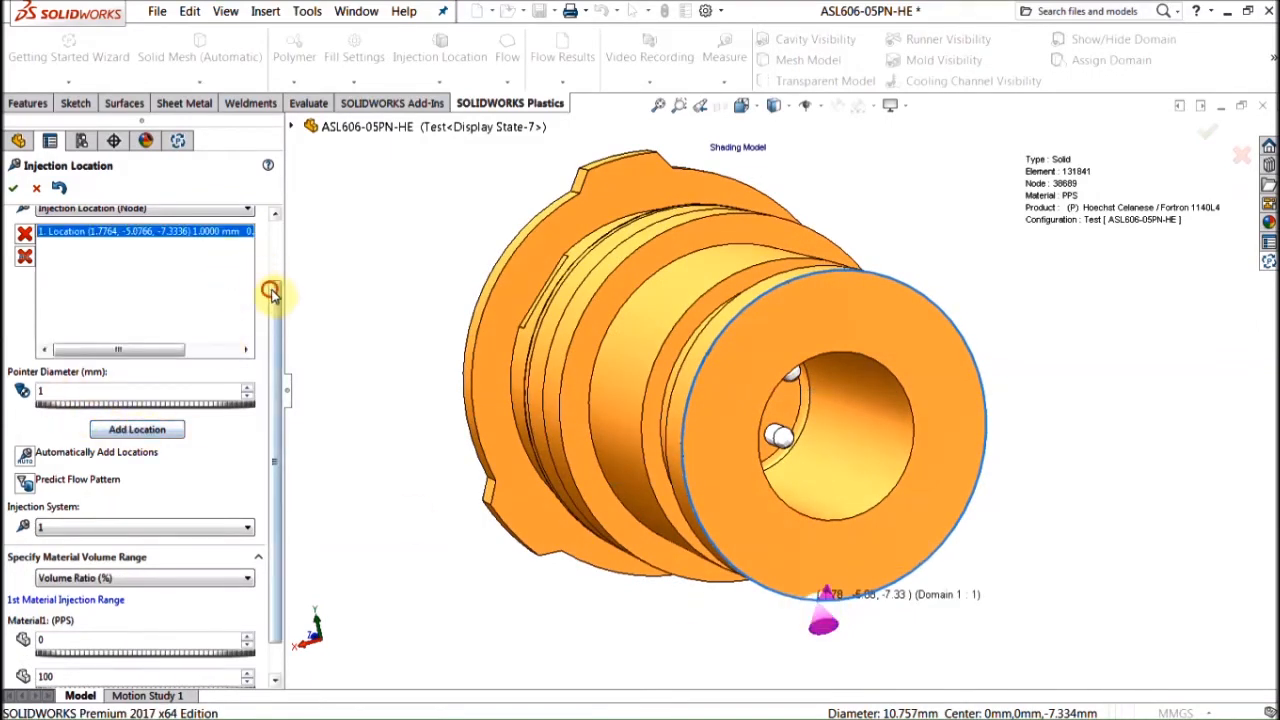
Step: Switch the injection location type to Injection Location (Face)
{"action": "scroll", "coordinate": [271, 286], "scroll_direction": "up", "scroll_amount": 3}
{"action": "left_click", "coordinate": [170, 280]}
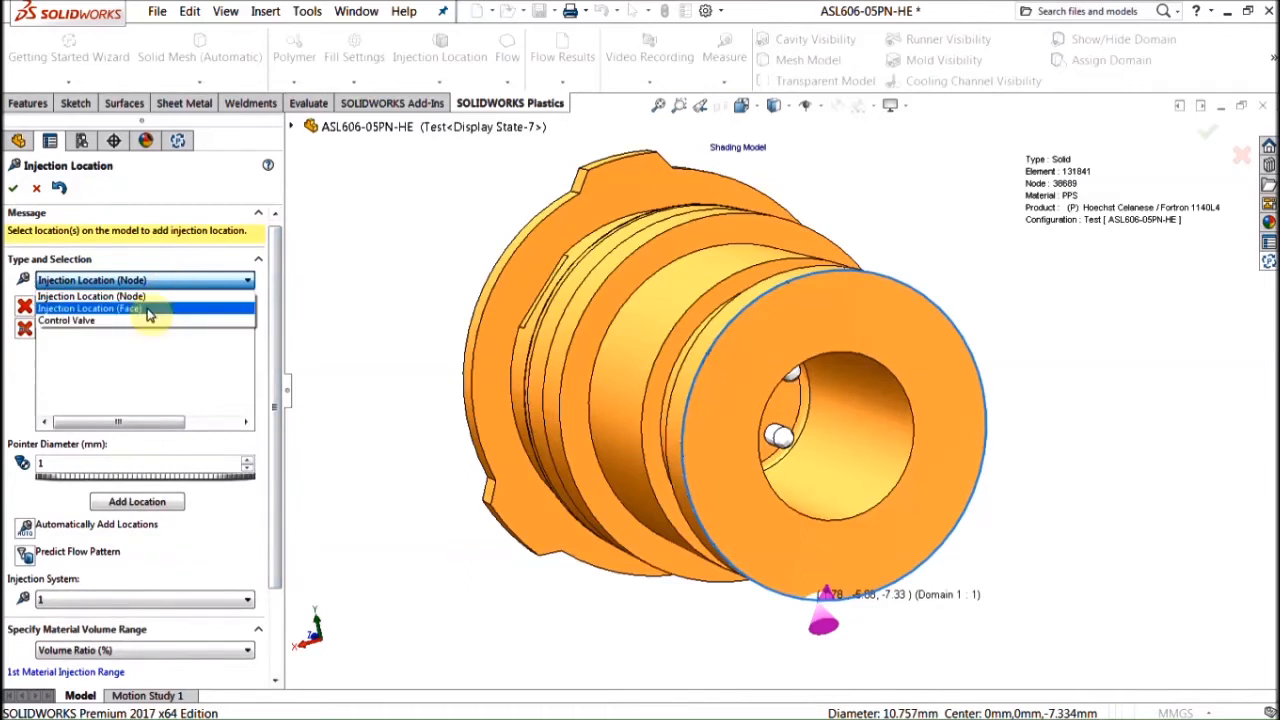
{"action": "left_click", "coordinate": [148, 310]}
Step: Add face injection locations on the rear end-face rim and confirm the injection setup
{"action": "scroll", "coordinate": [1066, 630], "scroll_direction": "down", "scroll_amount": 4}
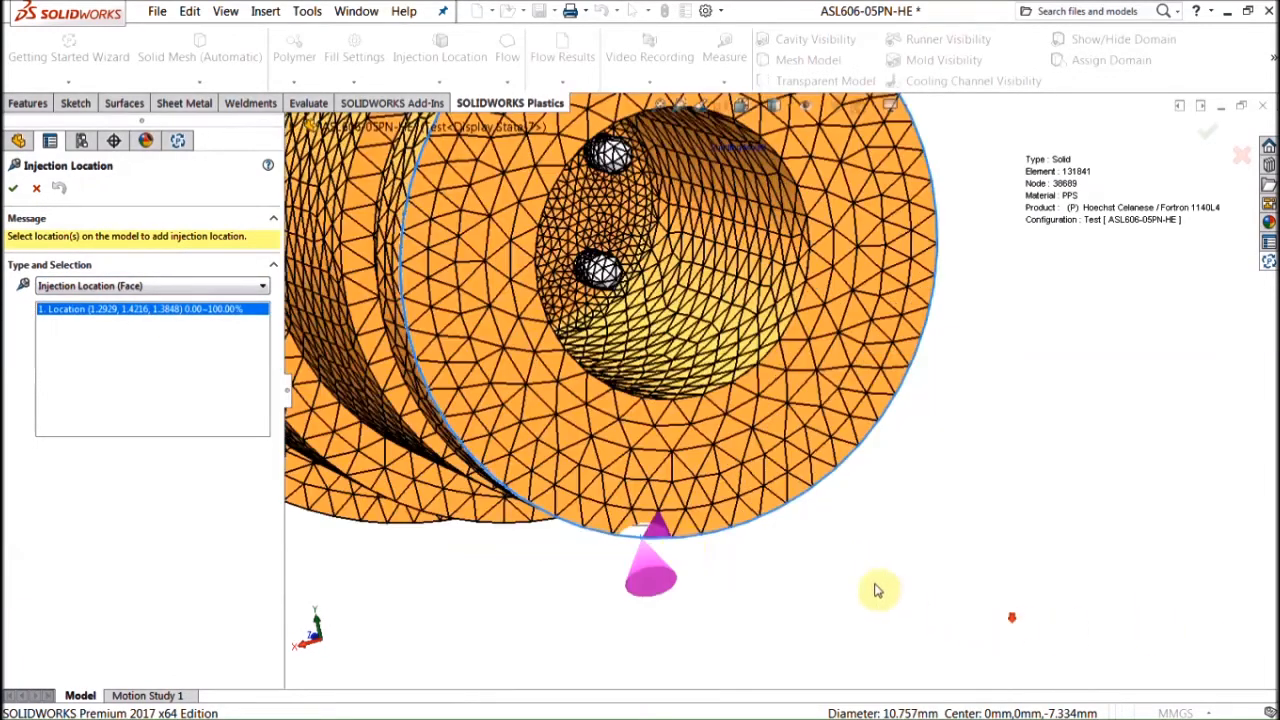
{"action": "left_click", "coordinate": [686, 537]}
{"action": "left_click", "coordinate": [686, 533]}
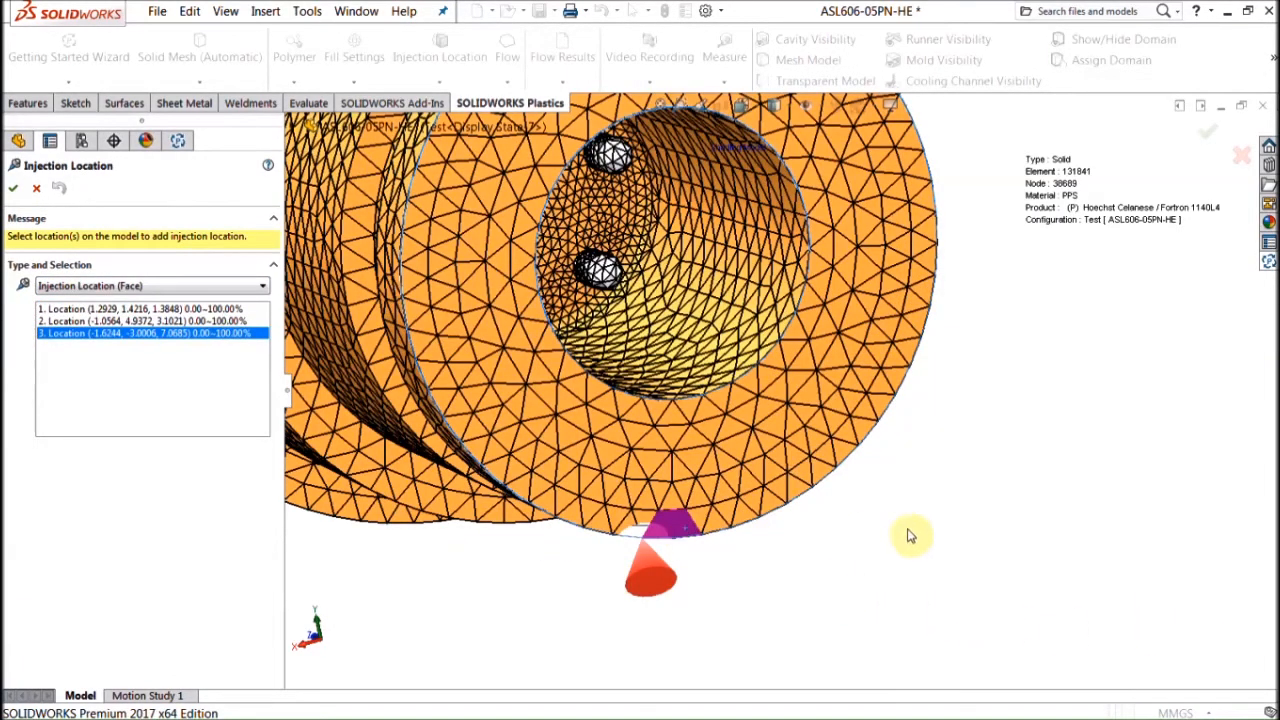
{"action": "middle_click_drag", "start_coordinate": [955, 551], "coordinate": [935, 474]}
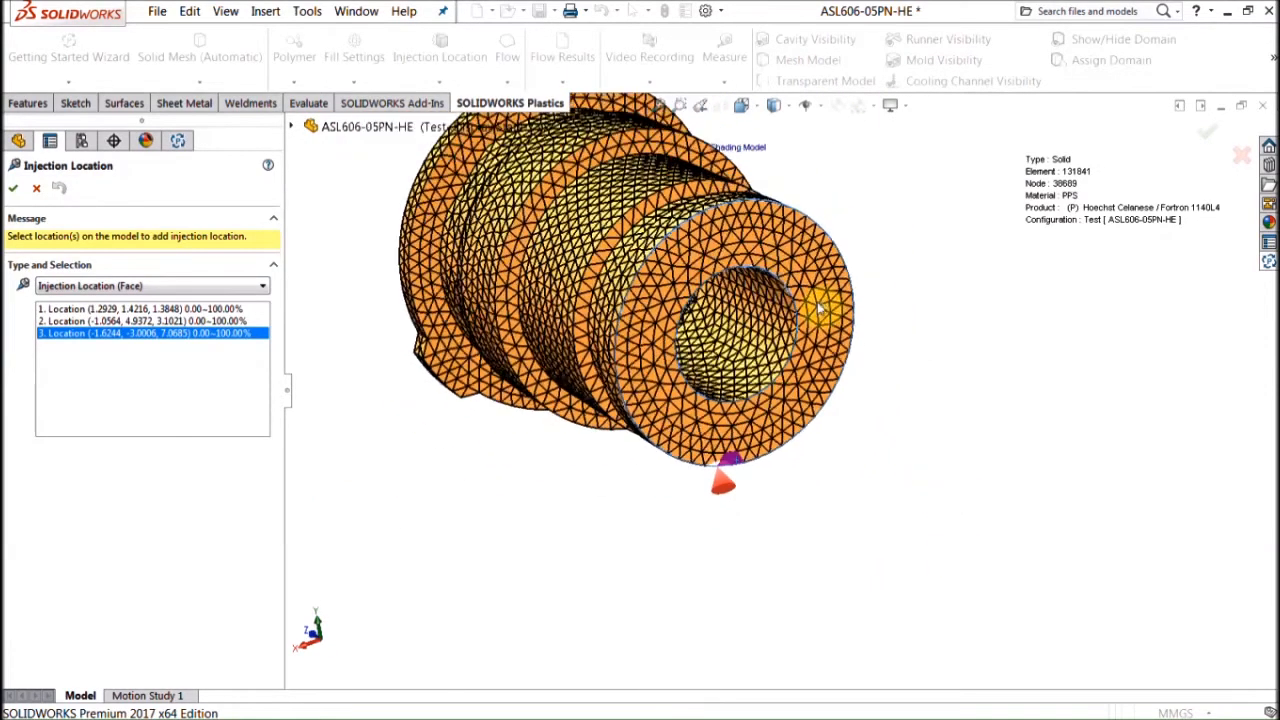
{"action": "scroll", "coordinate": [925, 294], "scroll_direction": "up", "scroll_amount": 1}
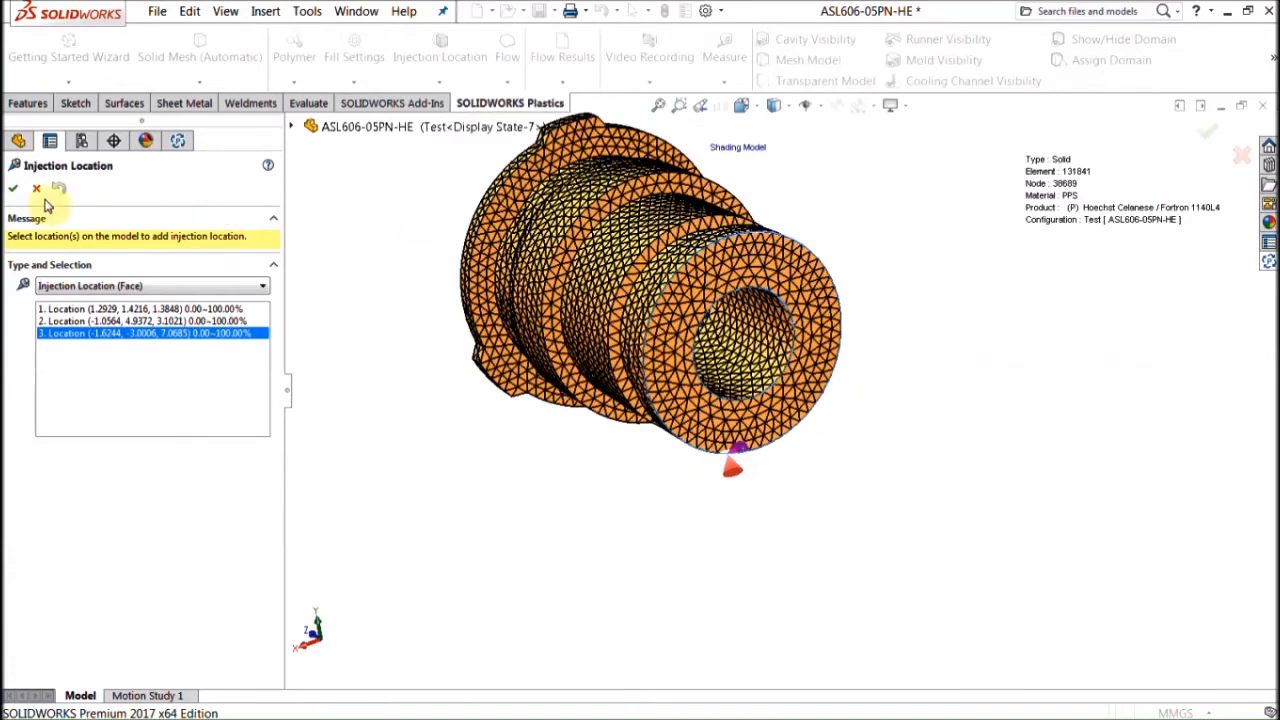
{"action": "left_click", "coordinate": [13, 188]}
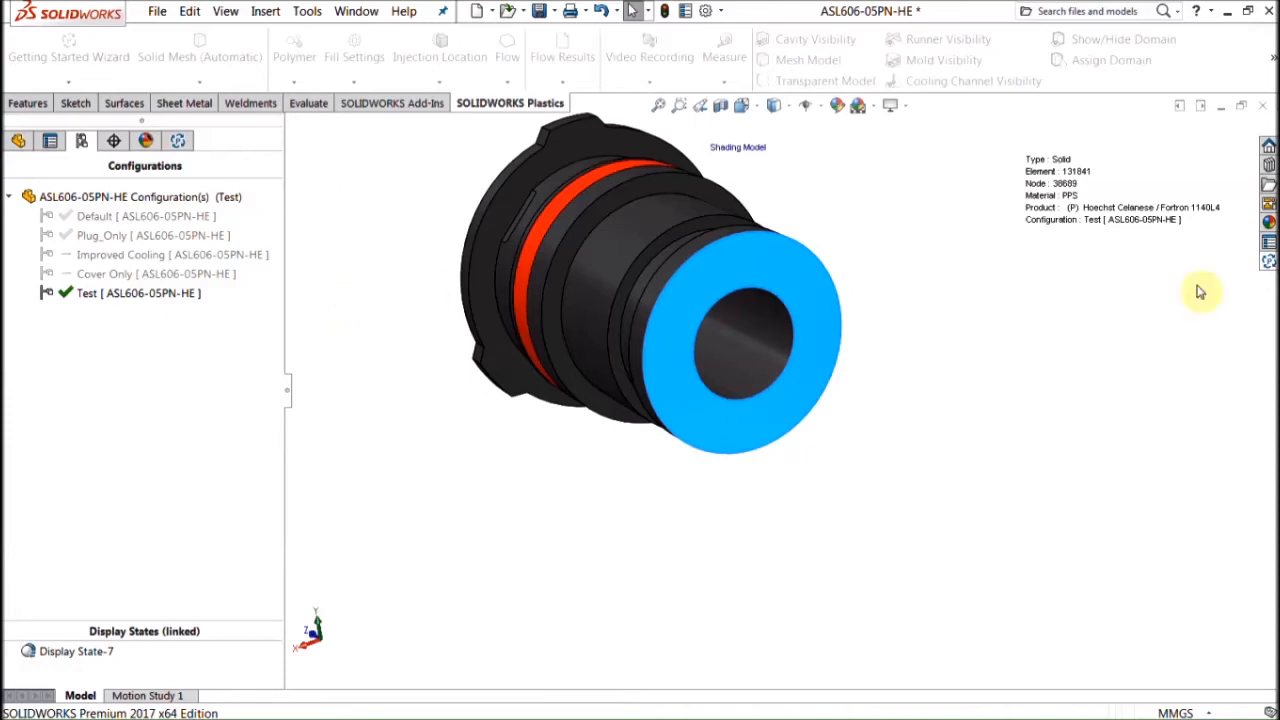
Step: Advance the Plastics guide to the Run step and start the flow simulation
{"action": "left_click", "coordinate": [1268, 261]}
{"action": "middle_click_drag", "start_coordinate": [757, 198], "coordinate": [854, 229]}
{"action": "left_click", "coordinate": [1079, 420]}
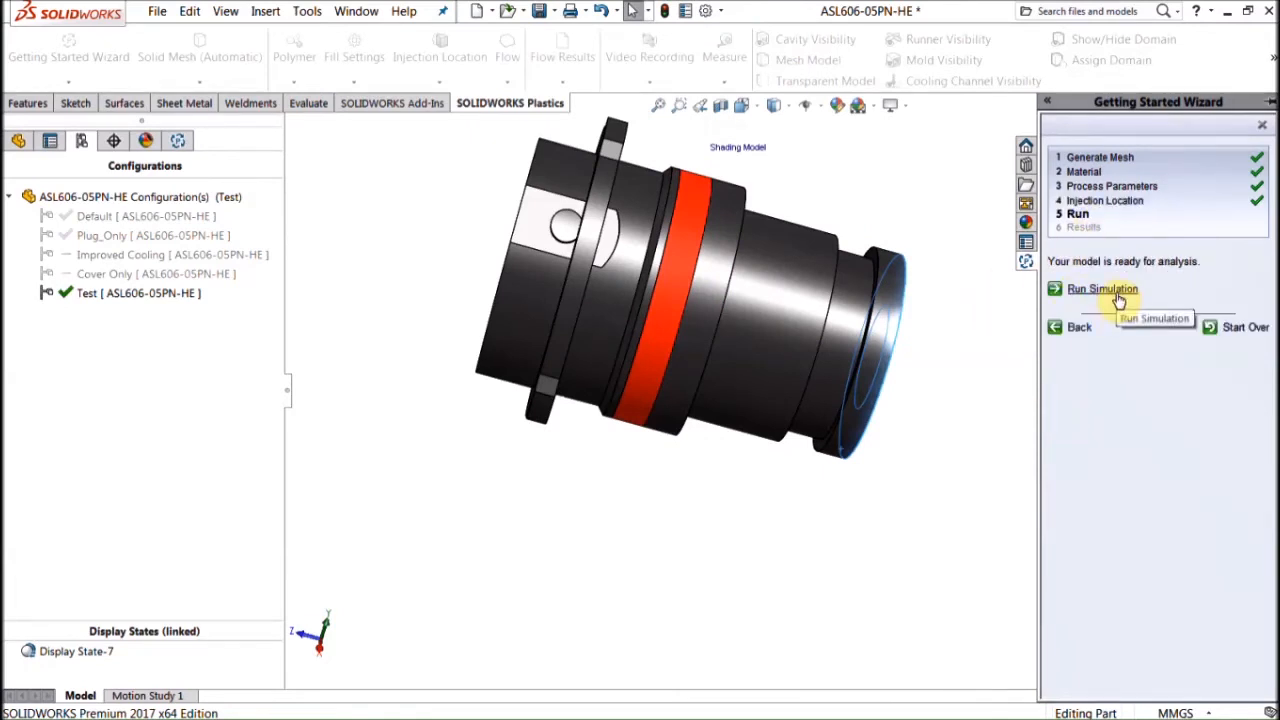
{"action": "middle_click_drag", "start_coordinate": [710, 310], "coordinate": [750, 425]}
{"action": "scroll", "coordinate": [706, 314], "scroll_direction": "down", "scroll_amount": 2}
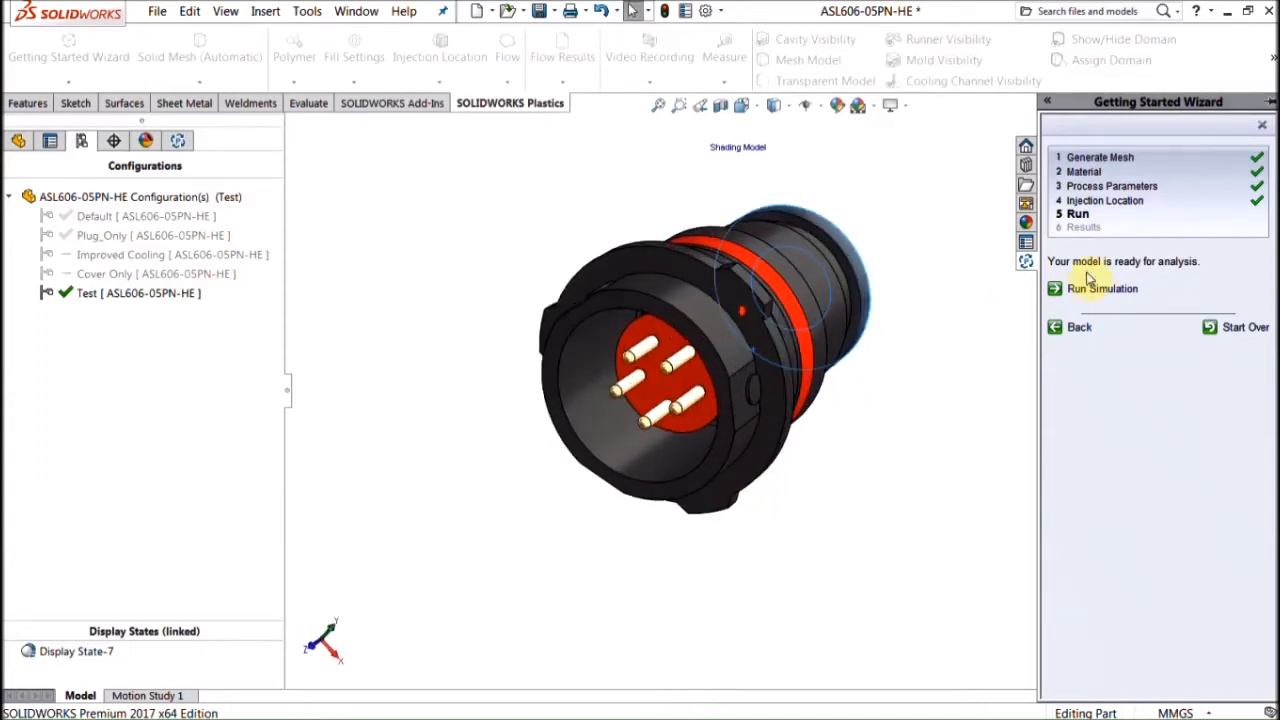
{"action": "left_click", "coordinate": [1100, 289]}
Step: Terminate the running analysis, leaving Fill Time at 0.0000 sec, and close the wizard
{"action": "left_click_drag", "start_coordinate": [709, 220], "coordinate": [397, 64]}
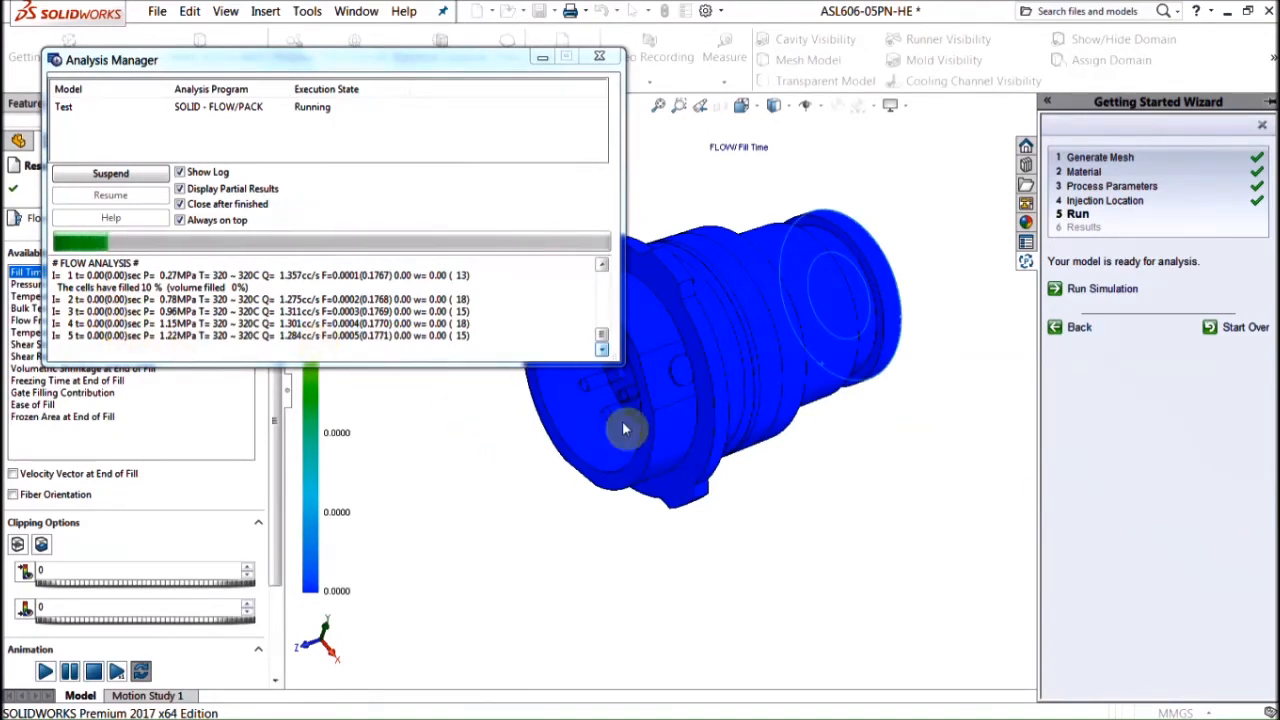
{"action": "middle_click_drag", "start_coordinate": [882, 472], "coordinate": [631, 525]}
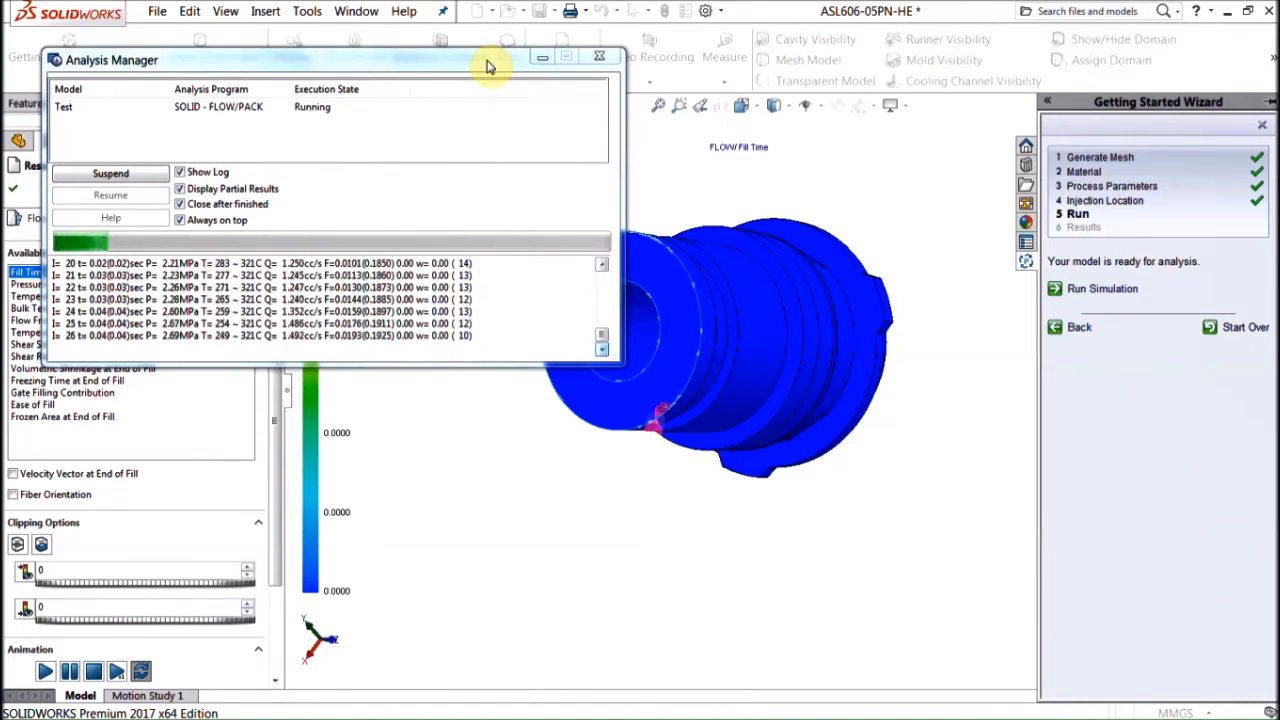
{"action": "left_click", "coordinate": [604, 62]}
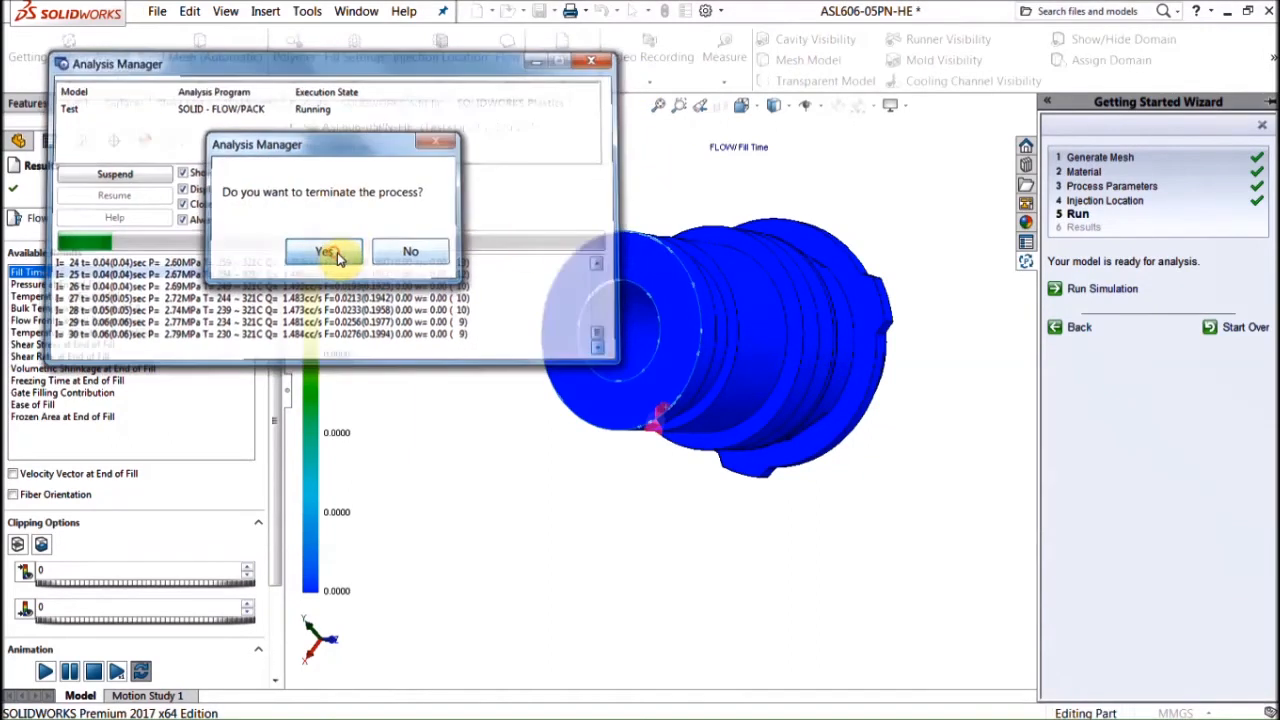
{"action": "left_click", "coordinate": [333, 253]}
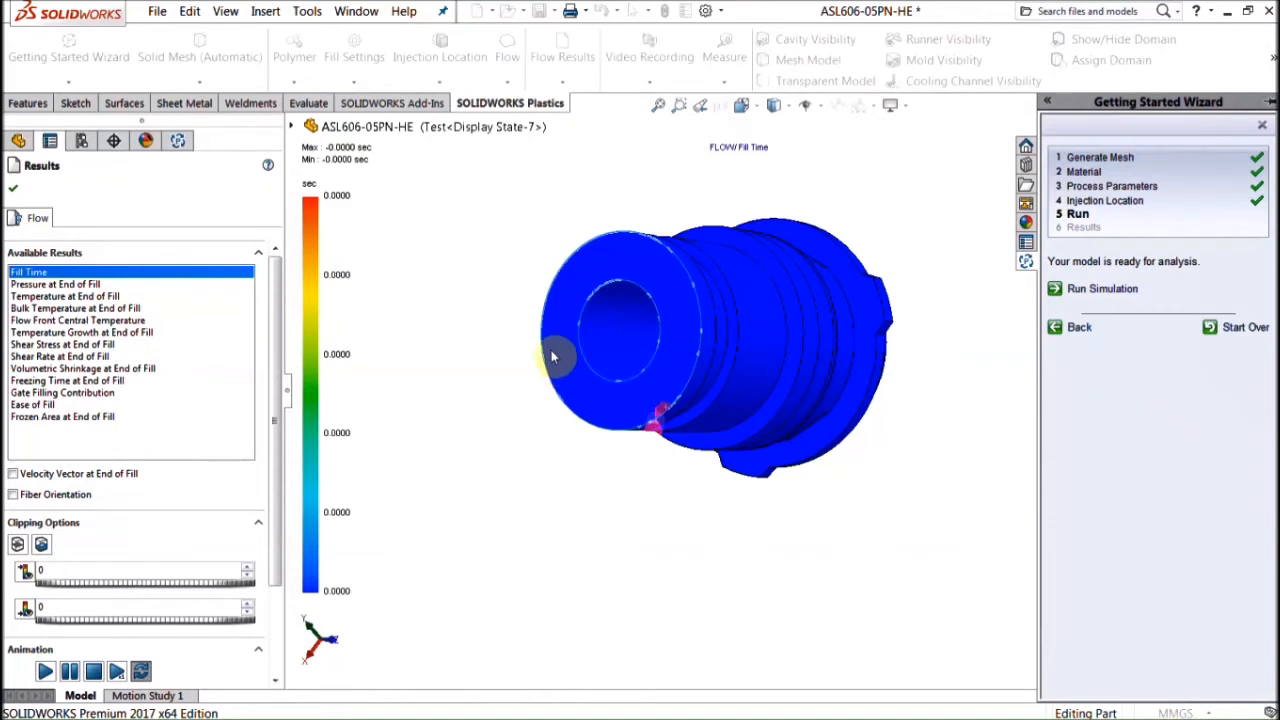
{"action": "left_click", "coordinate": [1265, 127]}
Step: Activate Plug_Only, reload its Plastics project, and show its Plastics study tree
{"action": "left_click", "coordinate": [178, 140]}
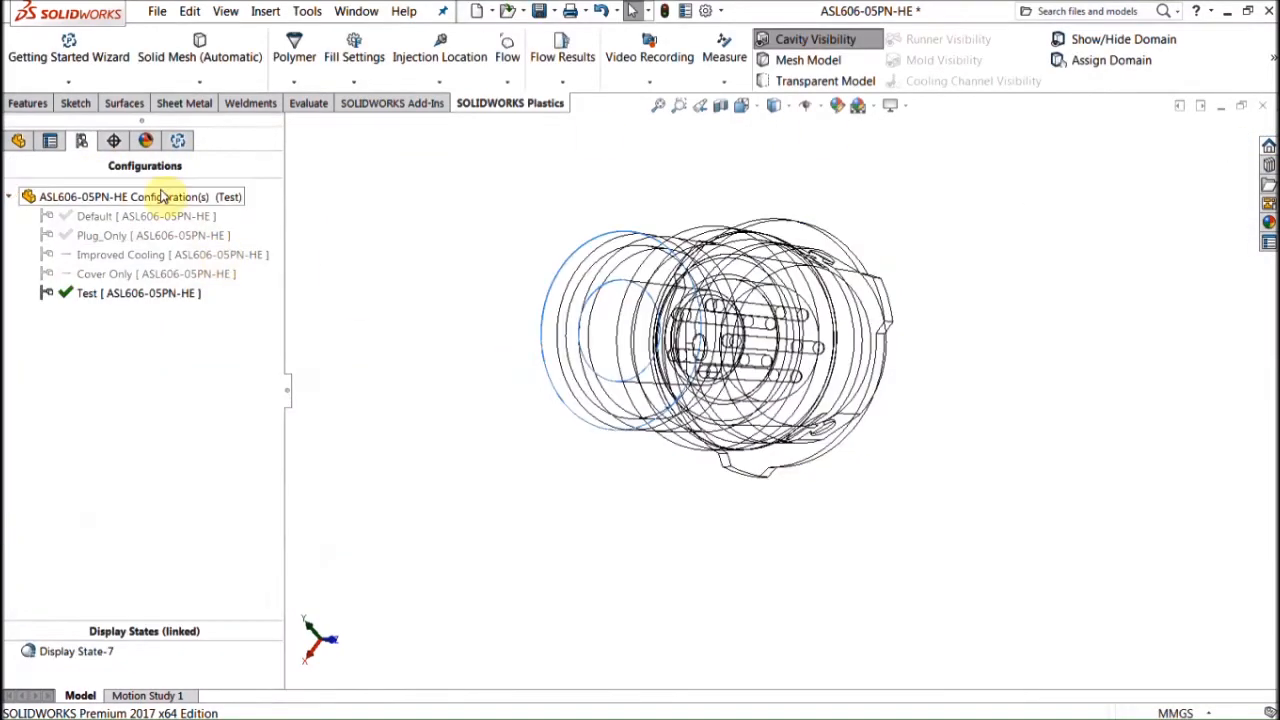
{"action": "left_click", "coordinate": [177, 140]}
{"action": "left_click", "coordinate": [112, 141]}
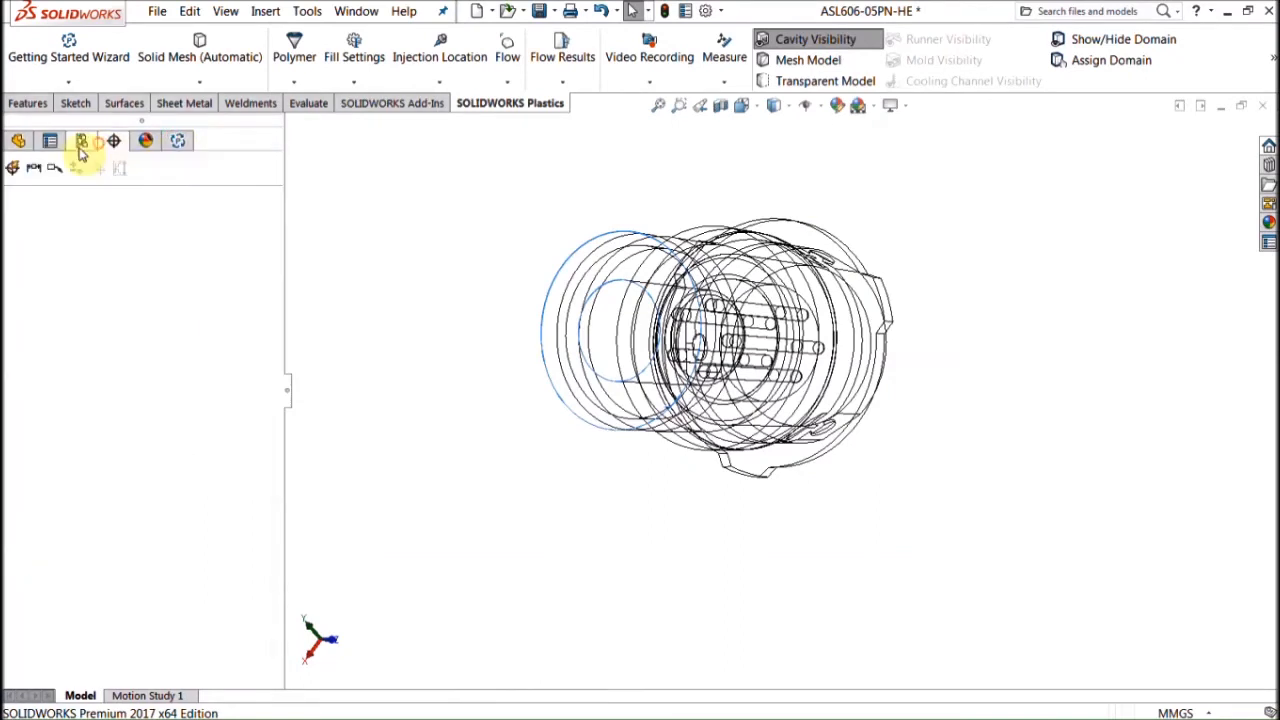
{"action": "left_click", "coordinate": [82, 141]}
{"action": "right_click", "coordinate": [91, 217]}
{"action": "right_click", "coordinate": [94, 235]}
{"action": "left_click", "coordinate": [100, 244]}
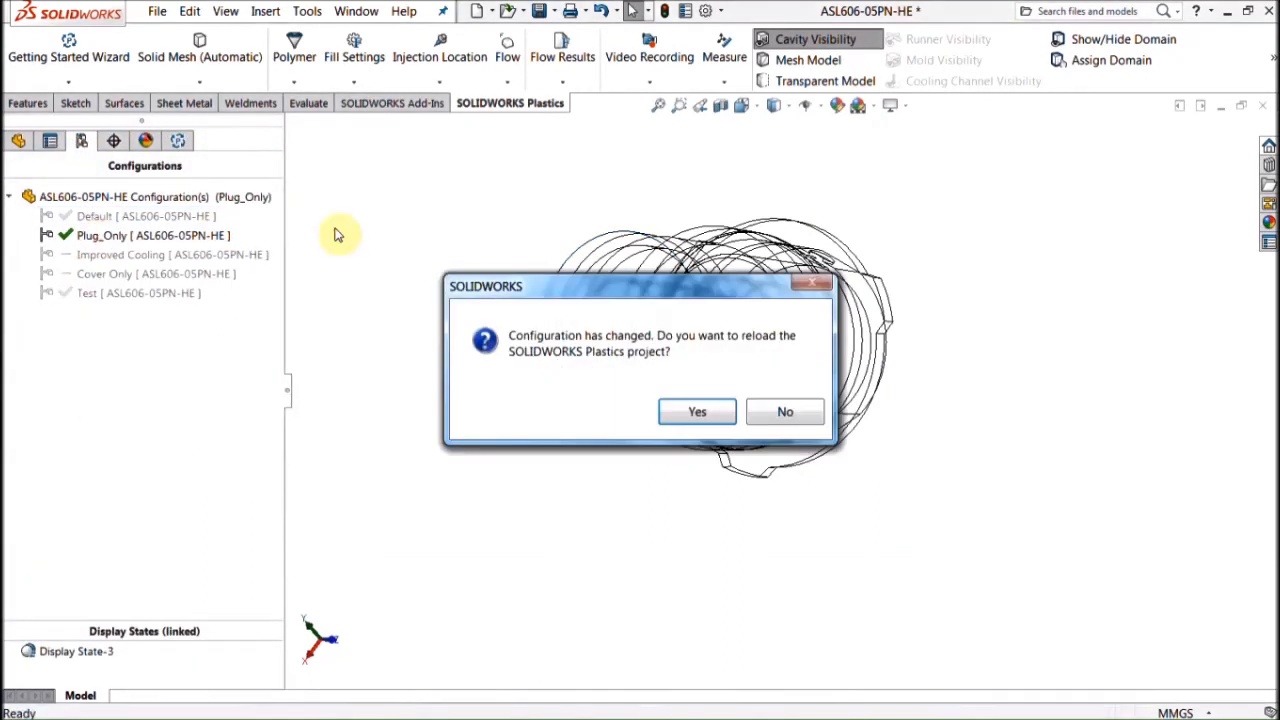
{"action": "left_click", "coordinate": [698, 412]}
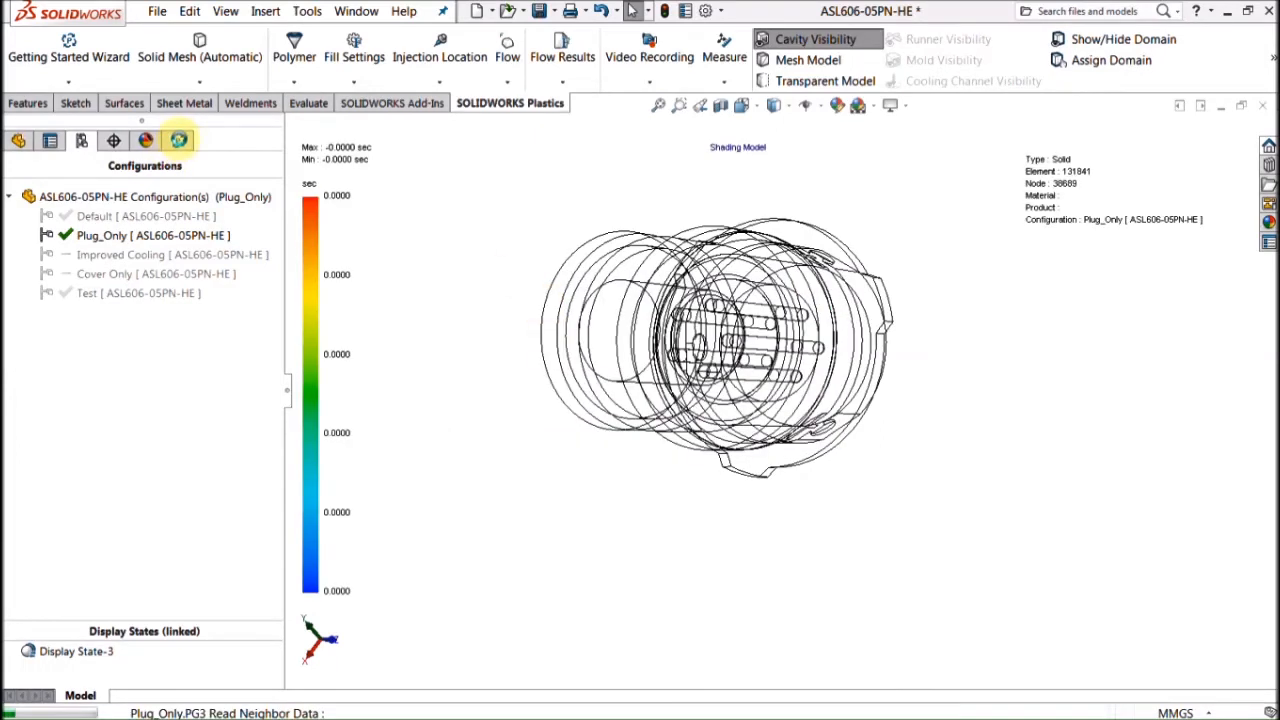
{"action": "left_click", "coordinate": [179, 140]}
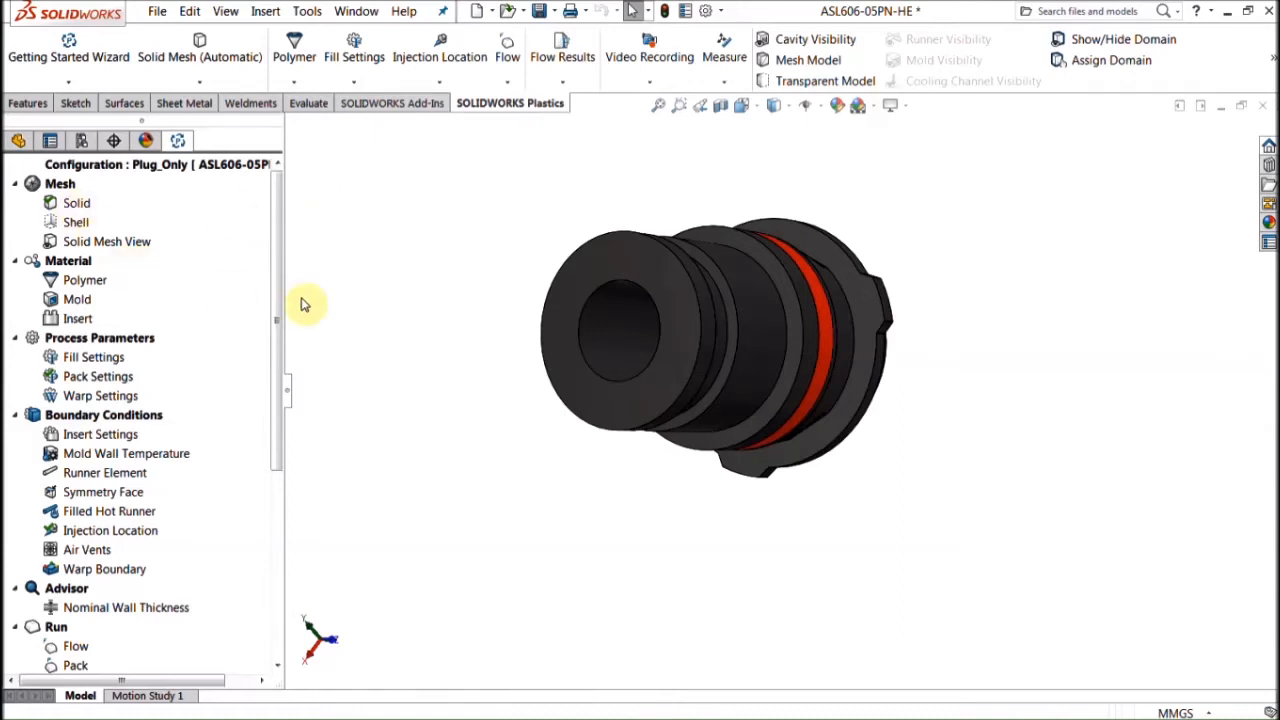
{"action": "mouse_move", "coordinate": [463, 276]}
{"action": "middle_mouse_down"}
{"action": "mouse_move", "coordinate": [737, 251]}
{"action": "mouse_move", "coordinate": [771, 286]}
{"action": "mouse_move", "coordinate": [587, 420]}
{"action": "middle_mouse_up"}
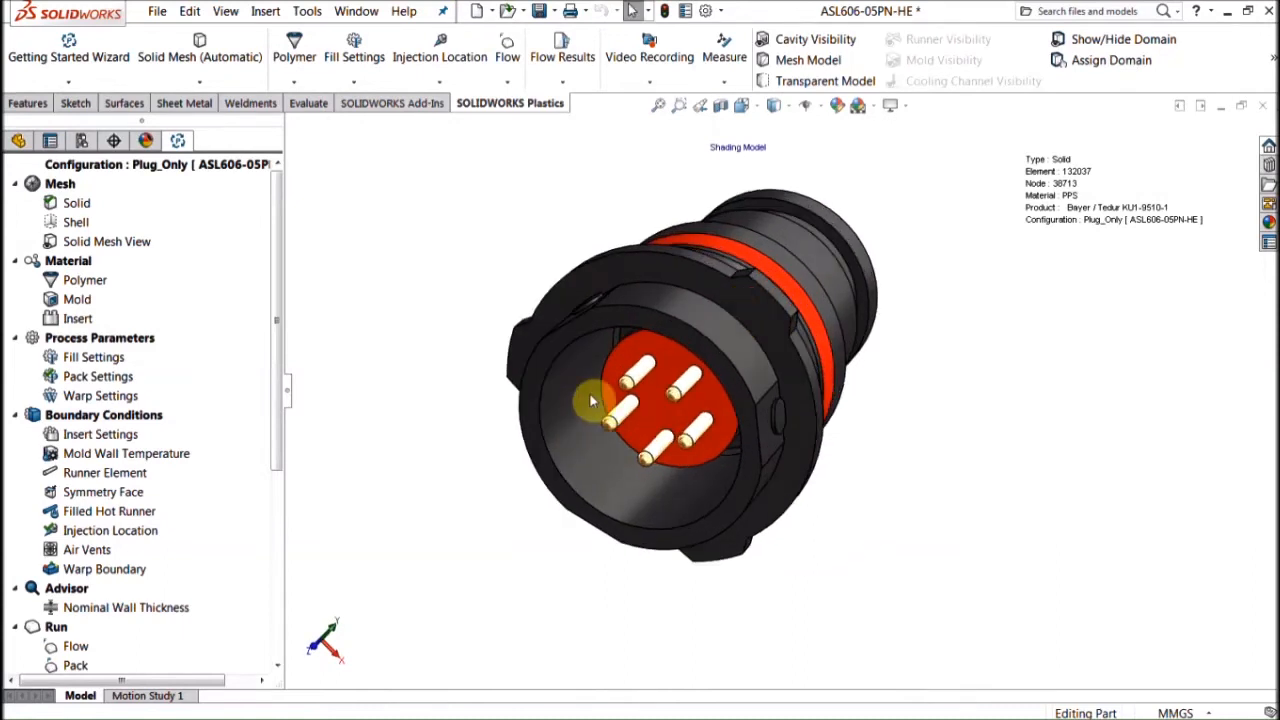
{"action": "left_click", "coordinate": [77, 318]}
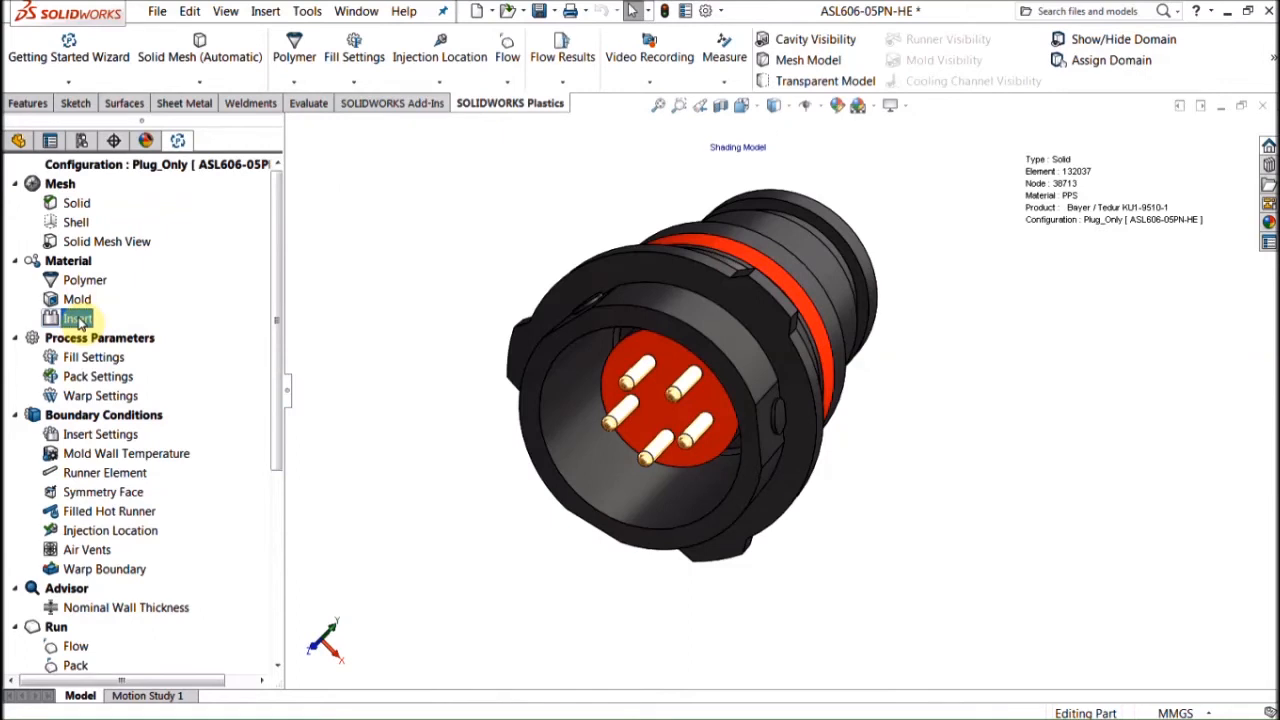
{"action": "left_click", "coordinate": [336, 312]}
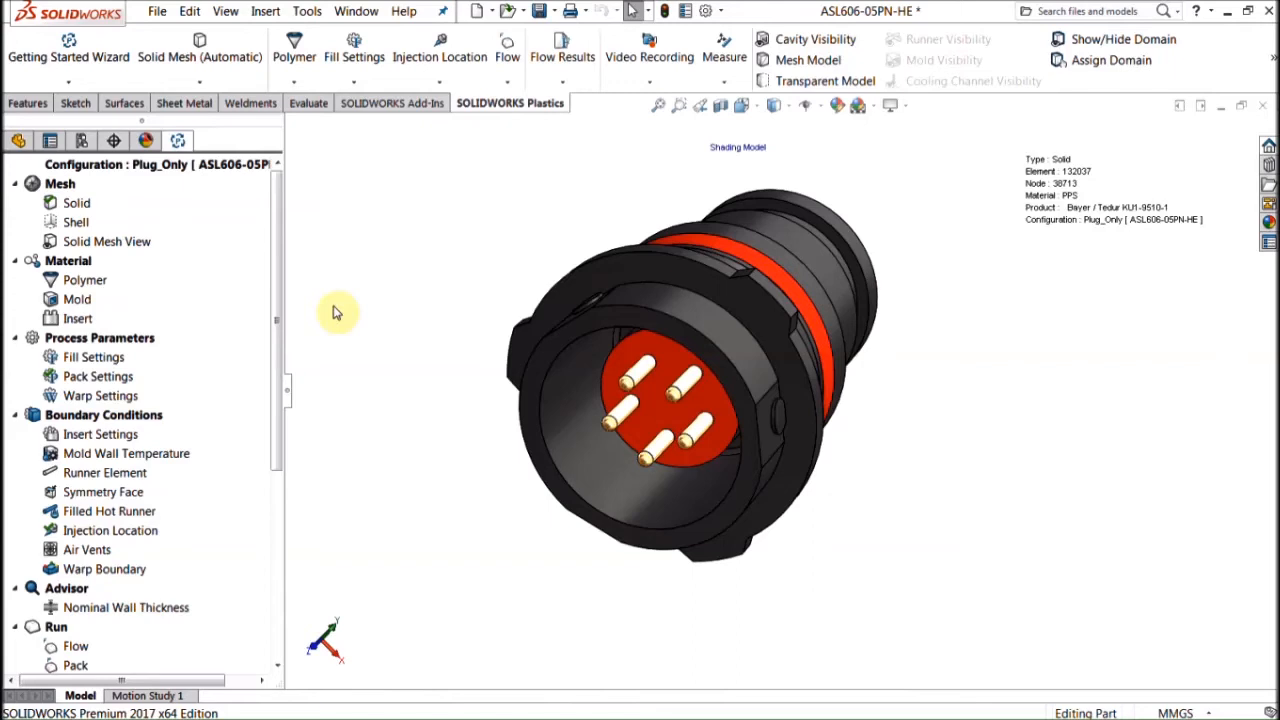
{"action": "right_click", "coordinate": [92, 319]}
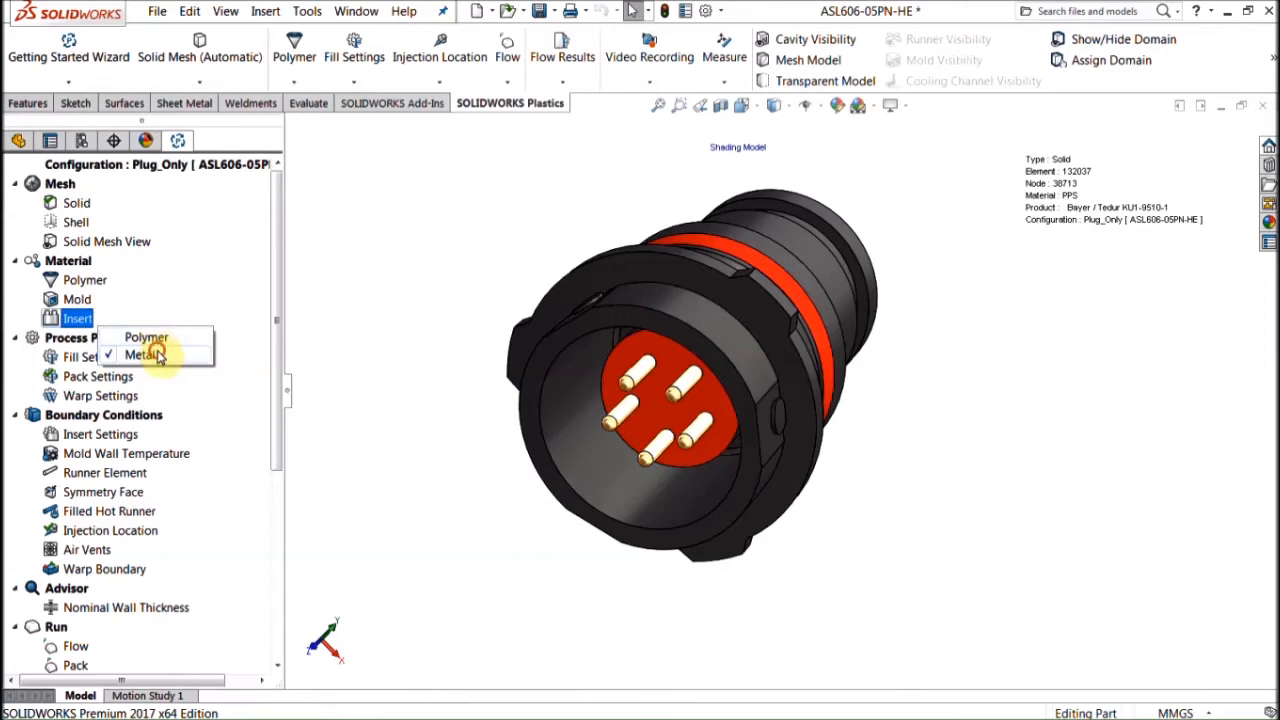
Step: View the thermal conductivity chart of the insert metal Brass (60/40), then close the database
{"action": "left_click", "coordinate": [145, 355]}
{"action": "mouse_move", "coordinate": [353, 283]}
{"action": "left_mouse_down"}
{"action": "mouse_move", "coordinate": [343, 286]}
{"action": "mouse_move", "coordinate": [346, 171]}
{"action": "mouse_move", "coordinate": [374, 286]}
{"action": "left_mouse_up"}
{"action": "left_click_drag", "start_coordinate": [370, 405], "coordinate": [346, 334]}
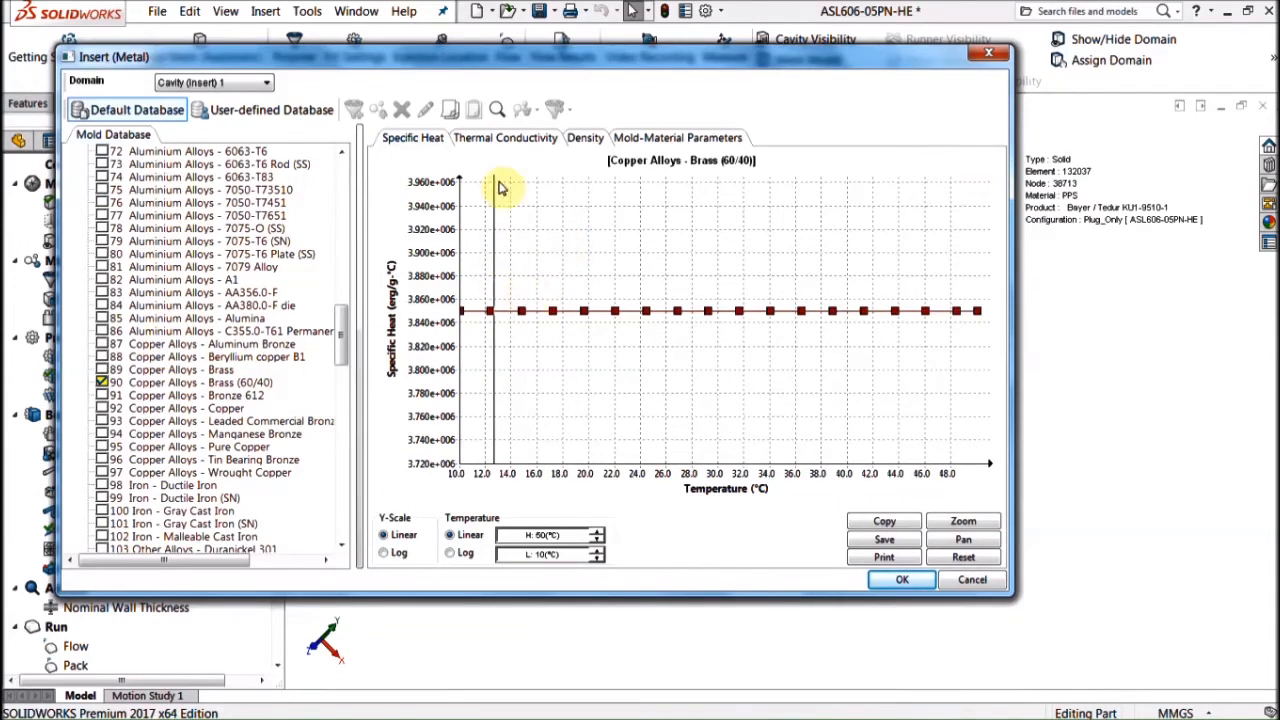
{"action": "left_click", "coordinate": [500, 140]}
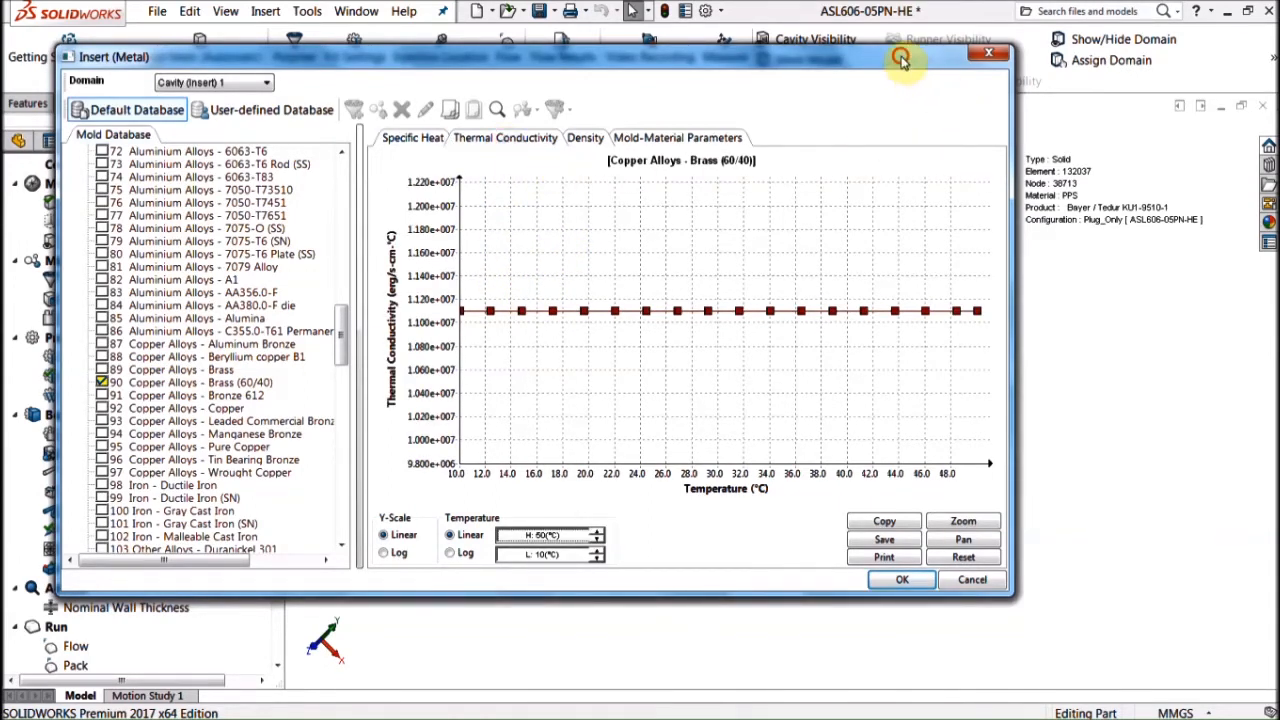
{"action": "left_click_drag", "start_coordinate": [903, 57], "coordinate": [933, 70]}
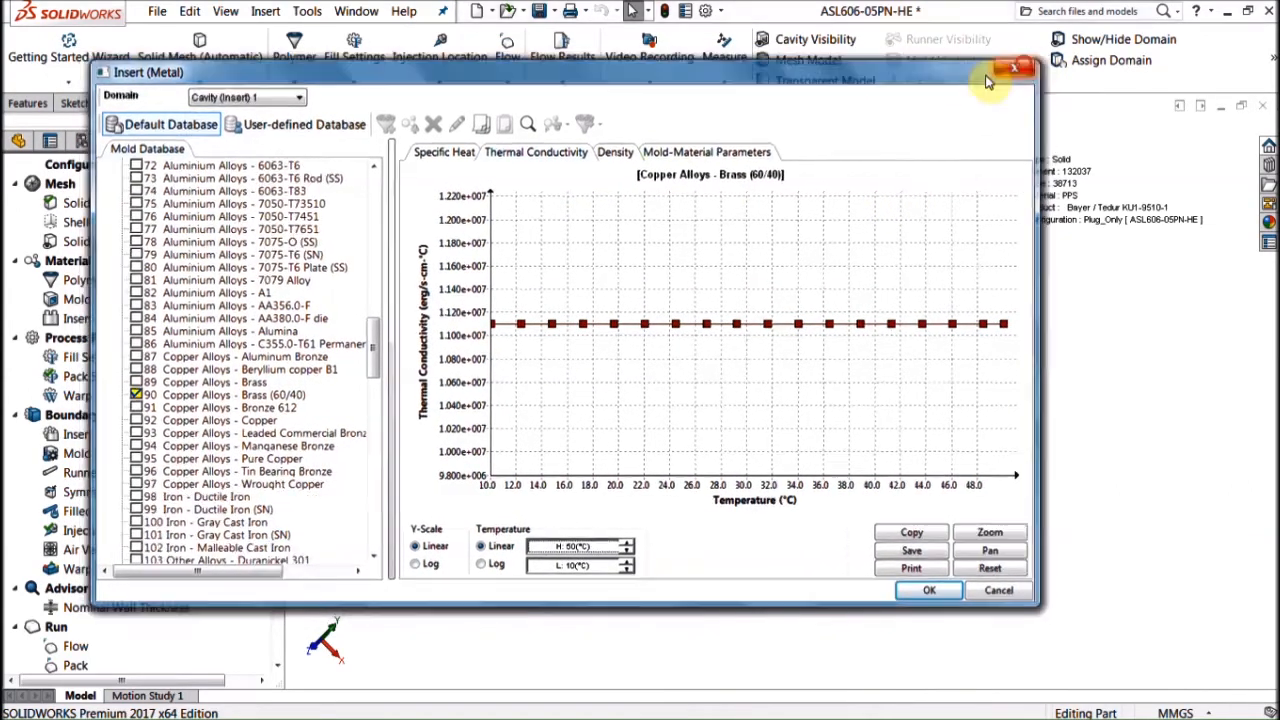
{"action": "left_click", "coordinate": [1021, 67]}
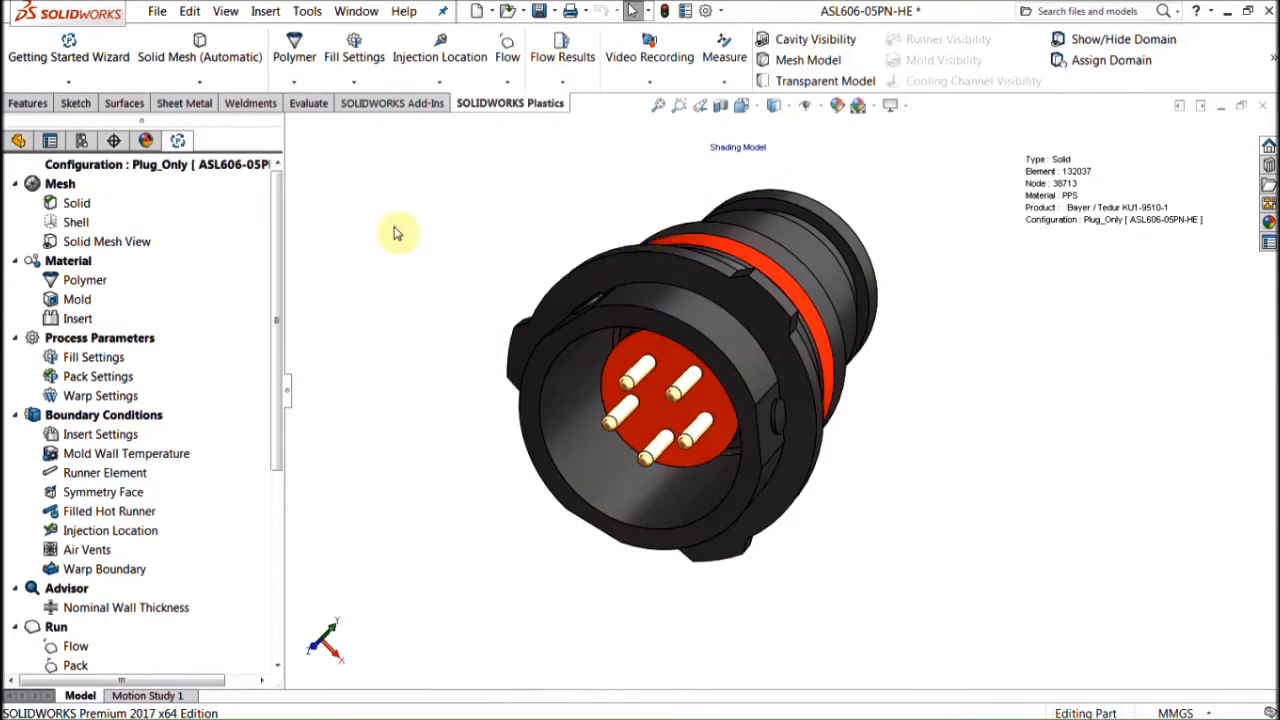
Step: Show Plug_Only's Fill Time result (0.6247 sec max) and read the adviser's 10.4 MPa pressure note
{"action": "scroll", "coordinate": [273, 537], "scroll_direction": "down", "scroll_amount": 5}
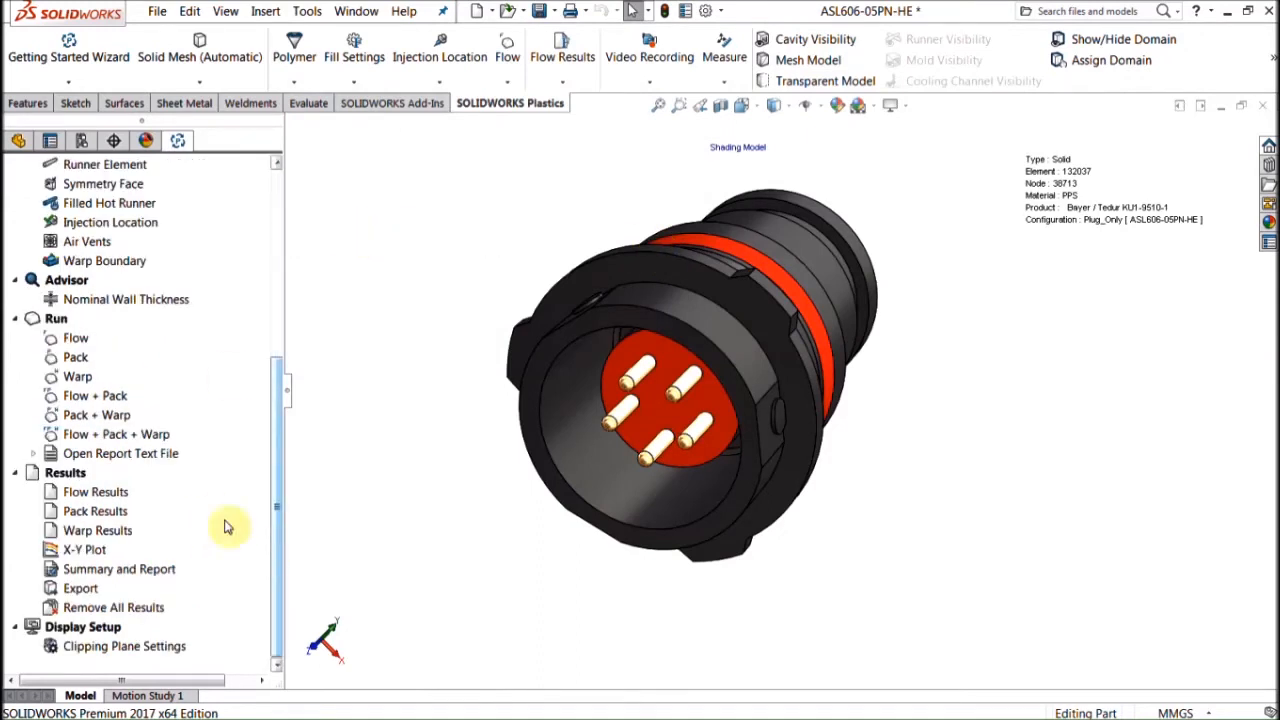
{"action": "left_click", "coordinate": [95, 493]}
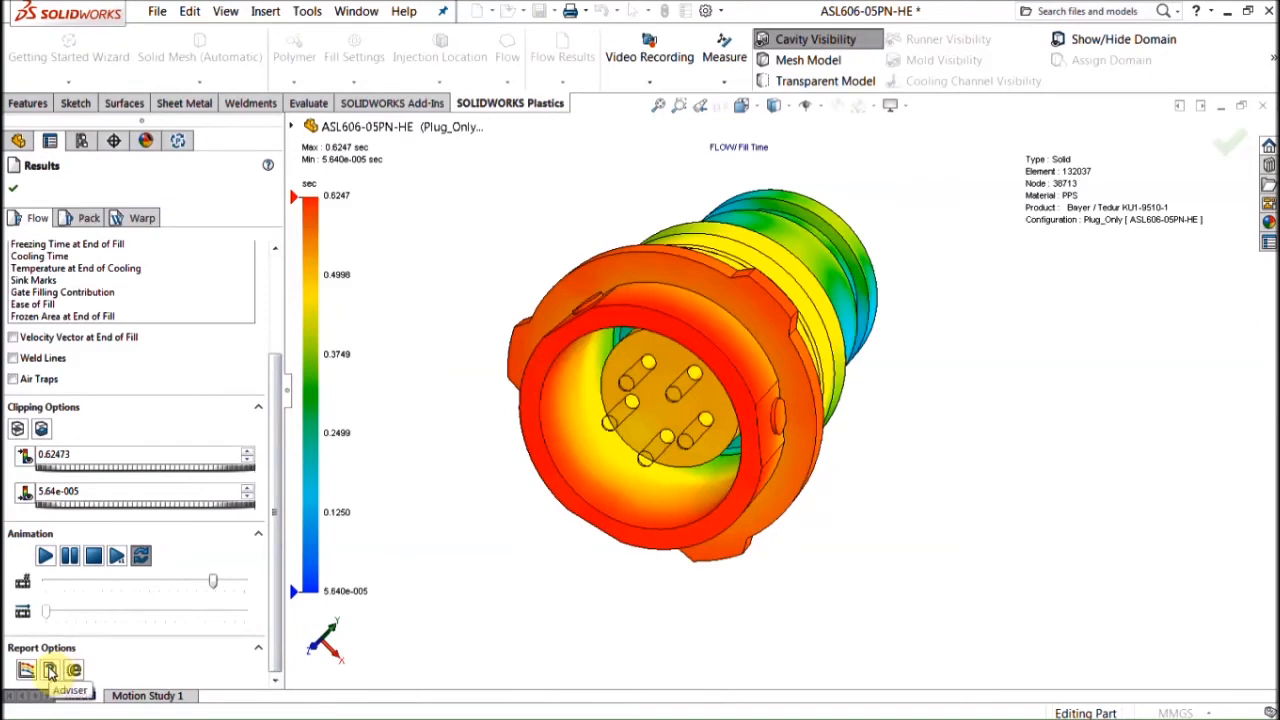
{"action": "left_click", "coordinate": [50, 671]}
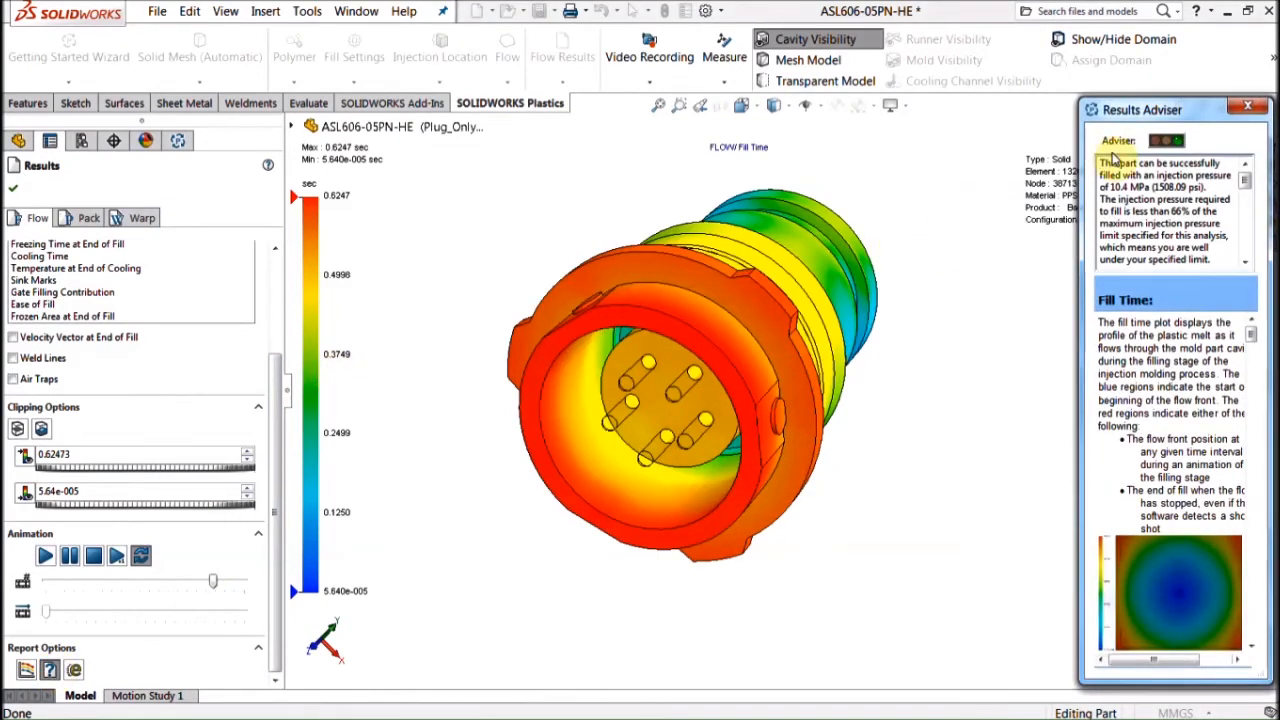
{"action": "left_click_drag", "start_coordinate": [1103, 162], "coordinate": [1213, 250]}
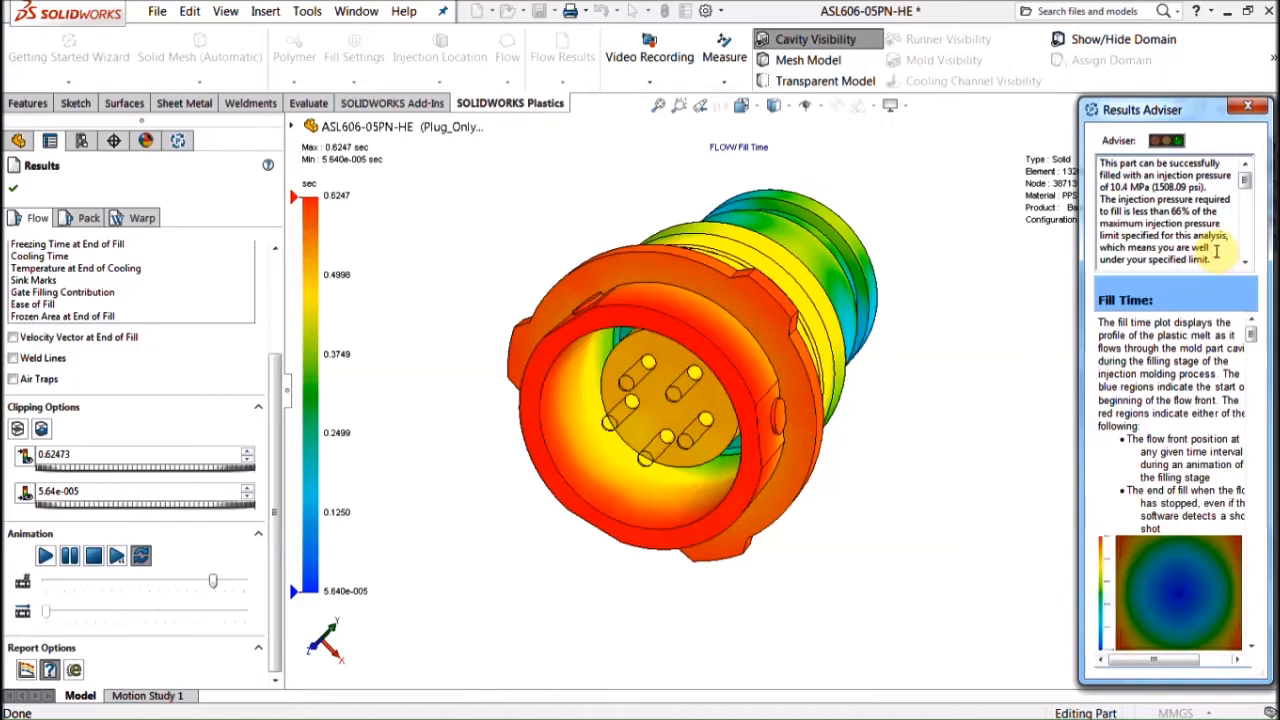
{"action": "left_click_drag", "start_coordinate": [1217, 187], "coordinate": [1096, 191]}
{"action": "left_click", "coordinate": [1132, 202]}
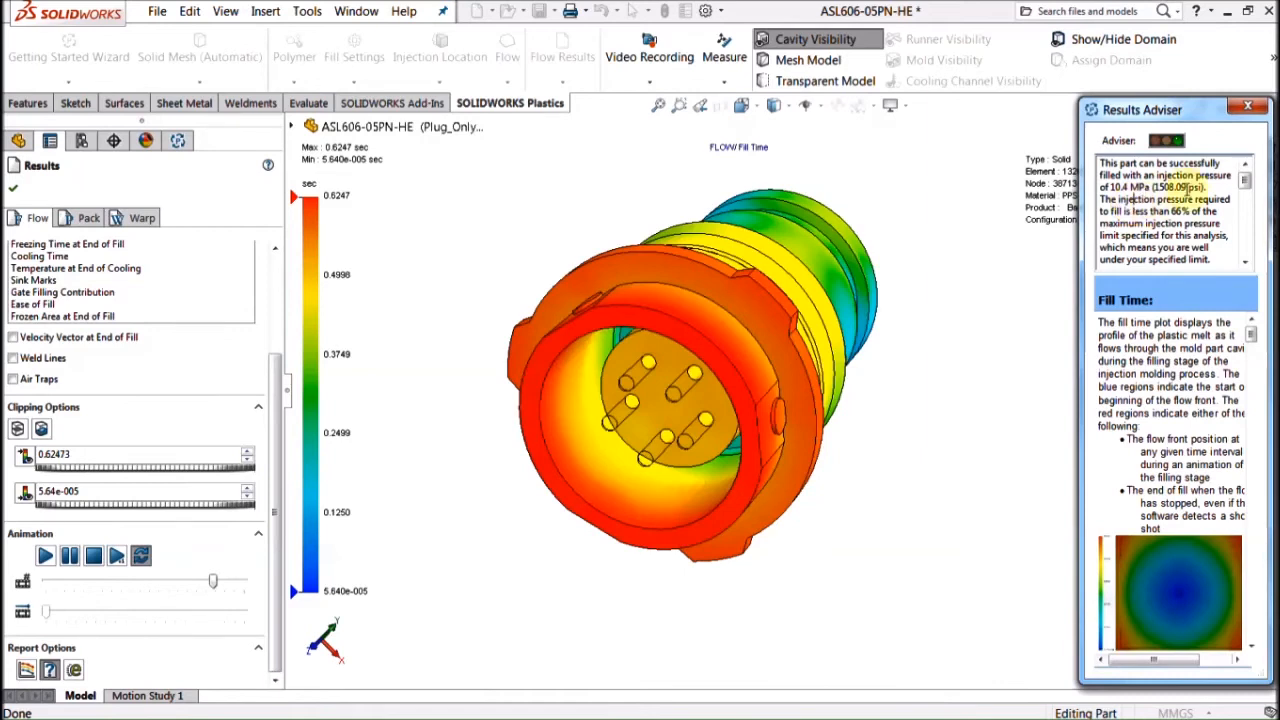
{"action": "left_click_drag", "start_coordinate": [1111, 187], "coordinate": [1152, 187]}
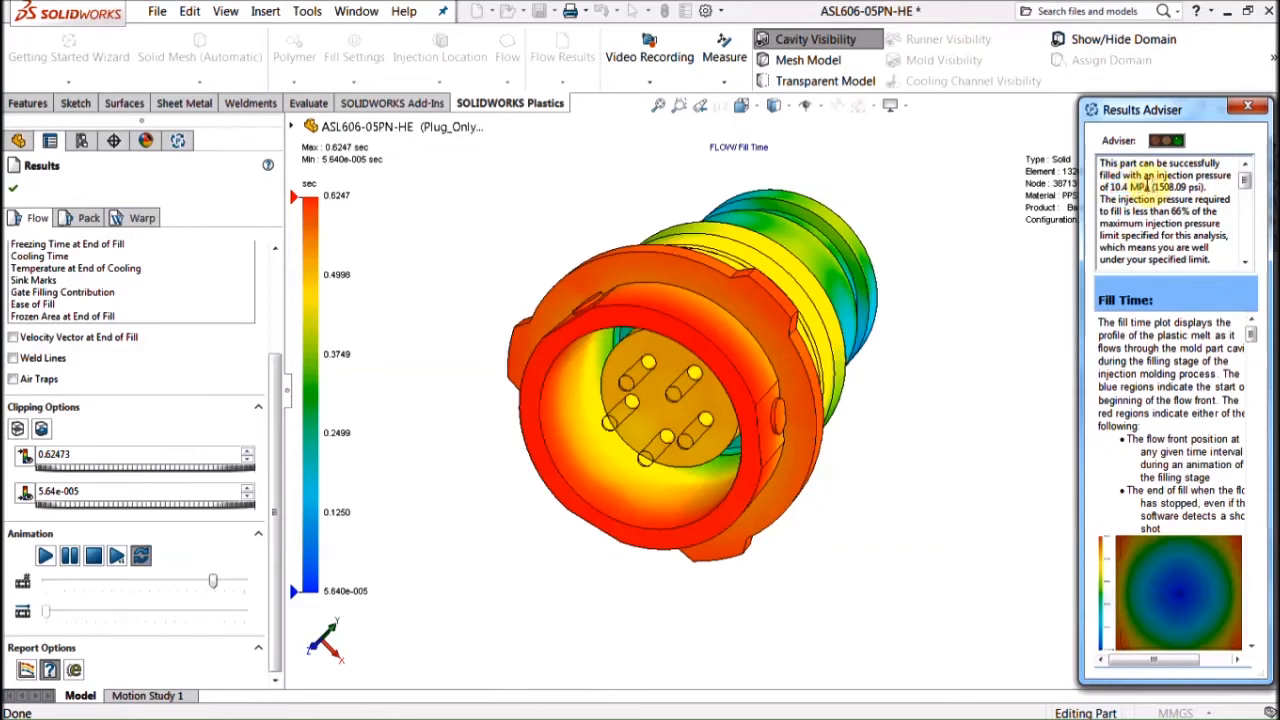
{"action": "left_click", "coordinate": [1247, 107]}
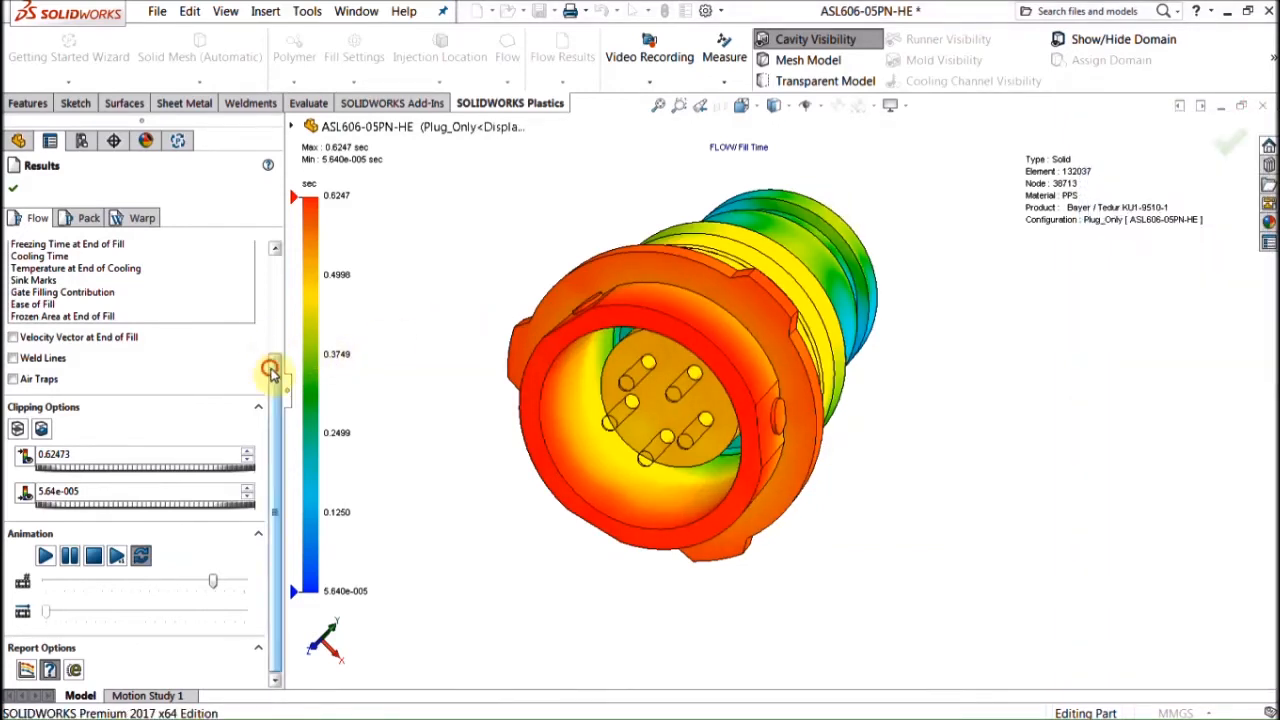
{"action": "scroll", "coordinate": [270, 370], "scroll_direction": "up", "scroll_amount": 3}
Step: Replay the fill time animation in isosurface mode and turn on weld lines
{"action": "left_click", "coordinate": [45, 636]}
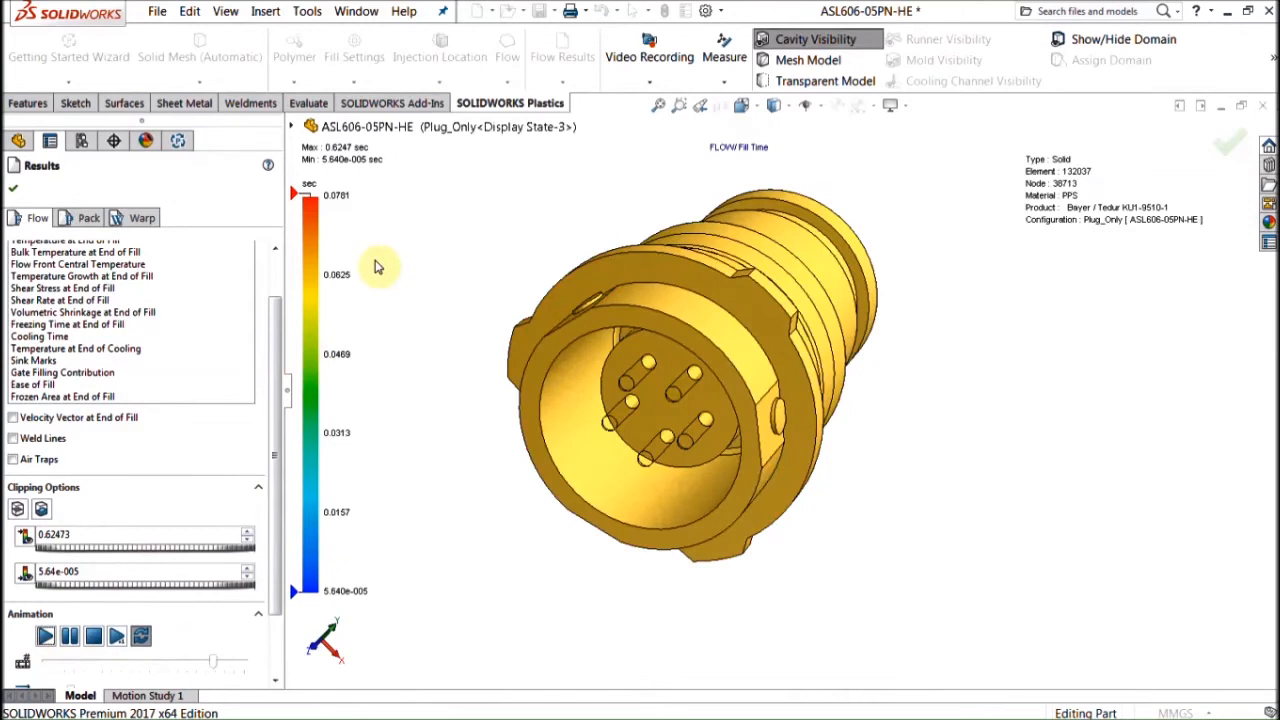
{"action": "left_click", "coordinate": [42, 511]}
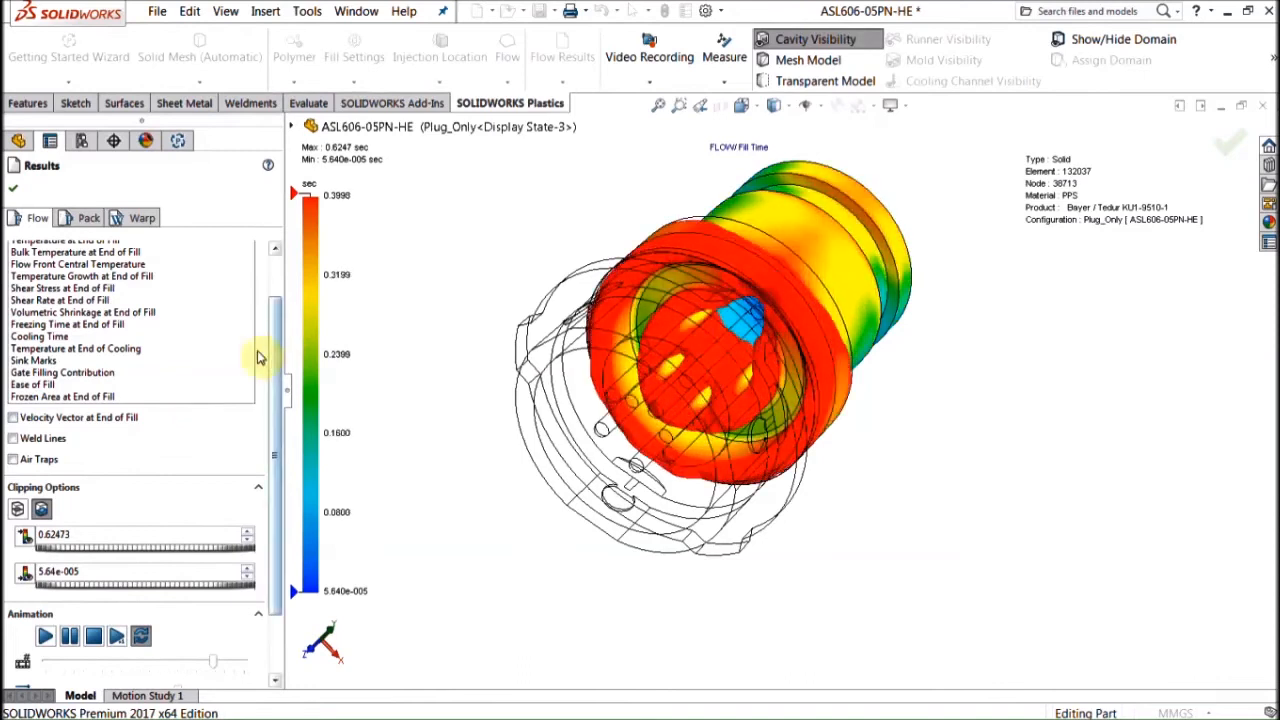
{"action": "left_click_drag", "start_coordinate": [276, 411], "coordinate": [275, 366]}
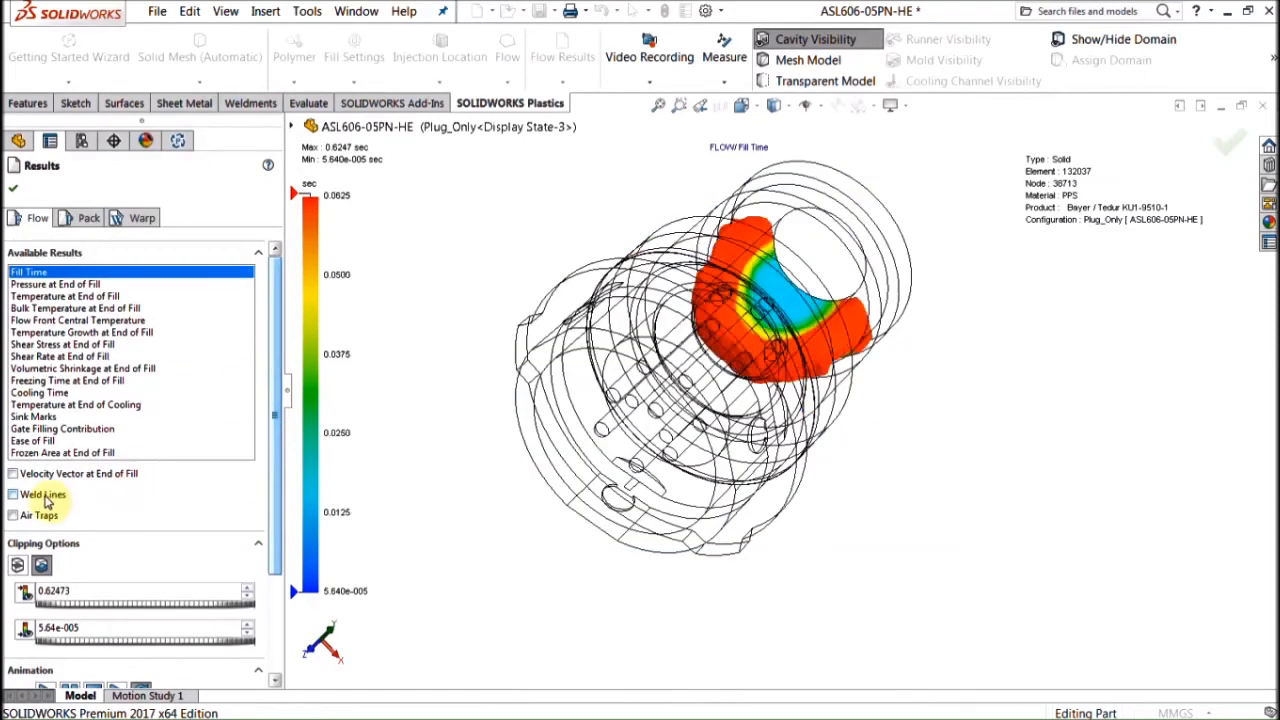
{"action": "left_click", "coordinate": [43, 496]}
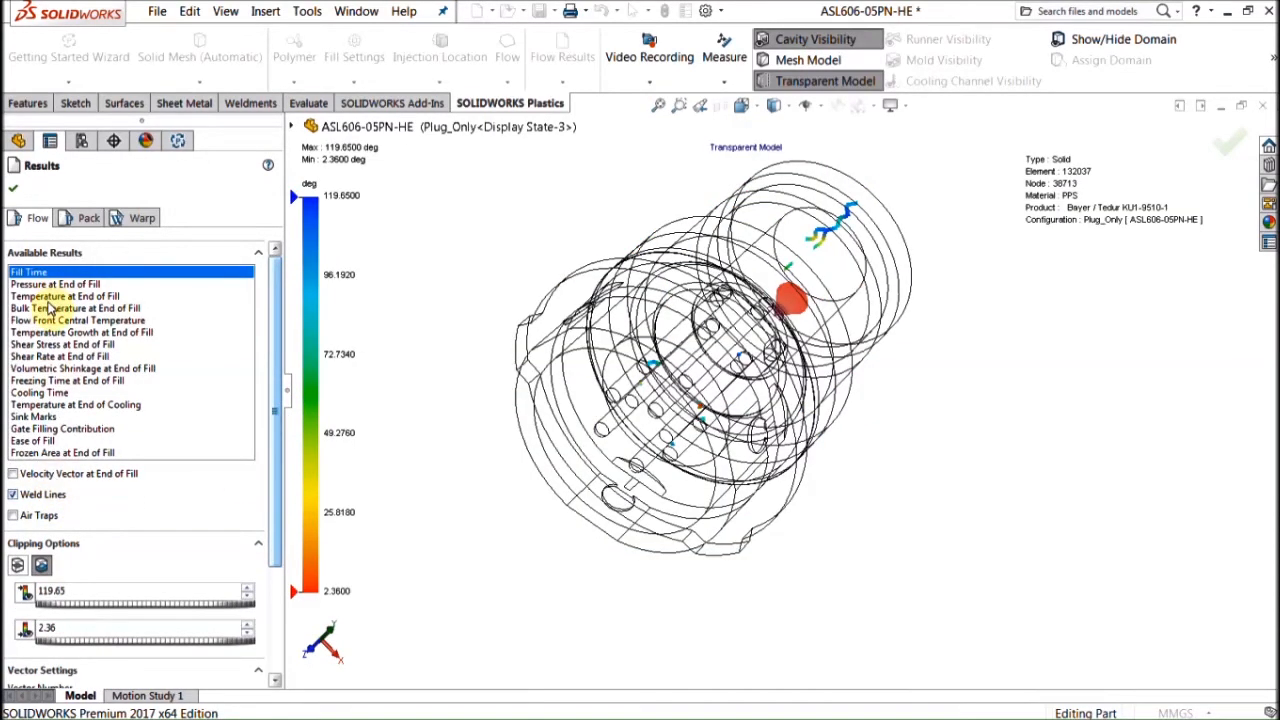
Step: Step through end-of-fill pressure, shear rate and shear stress, then hide weld lines and show temperature
{"action": "left_click", "coordinate": [52, 286]}
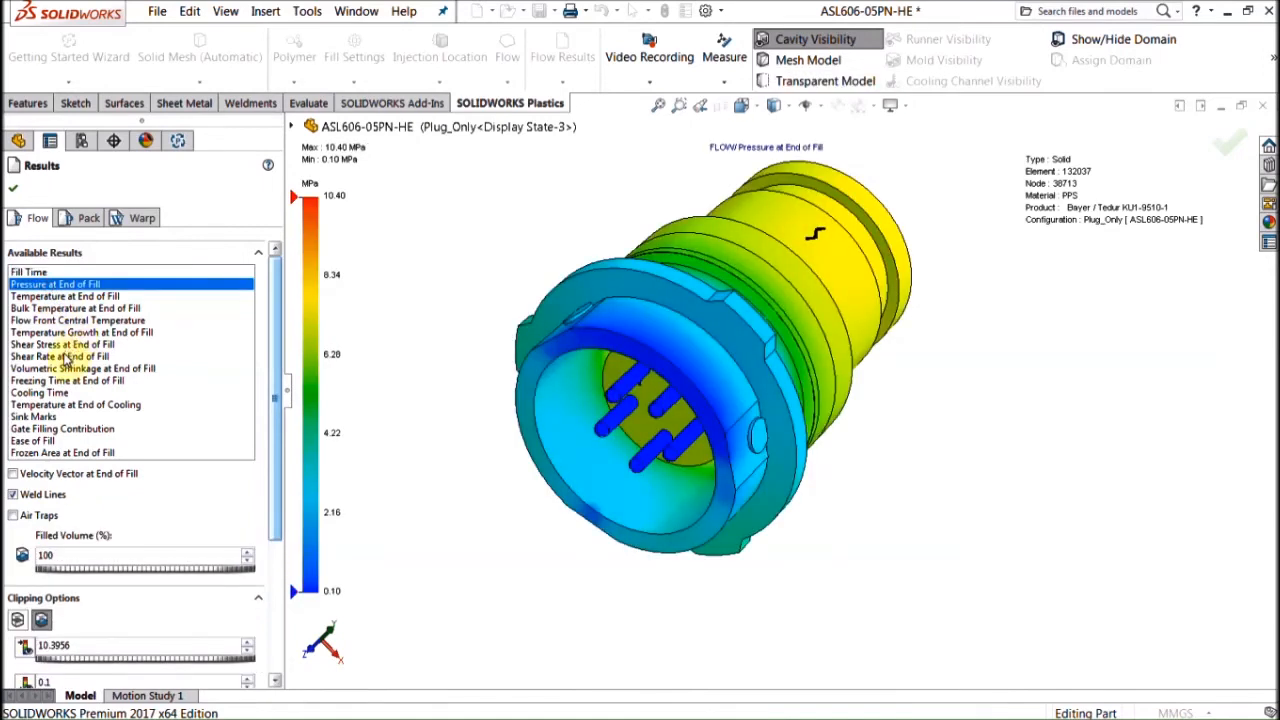
{"action": "left_click", "coordinate": [66, 357]}
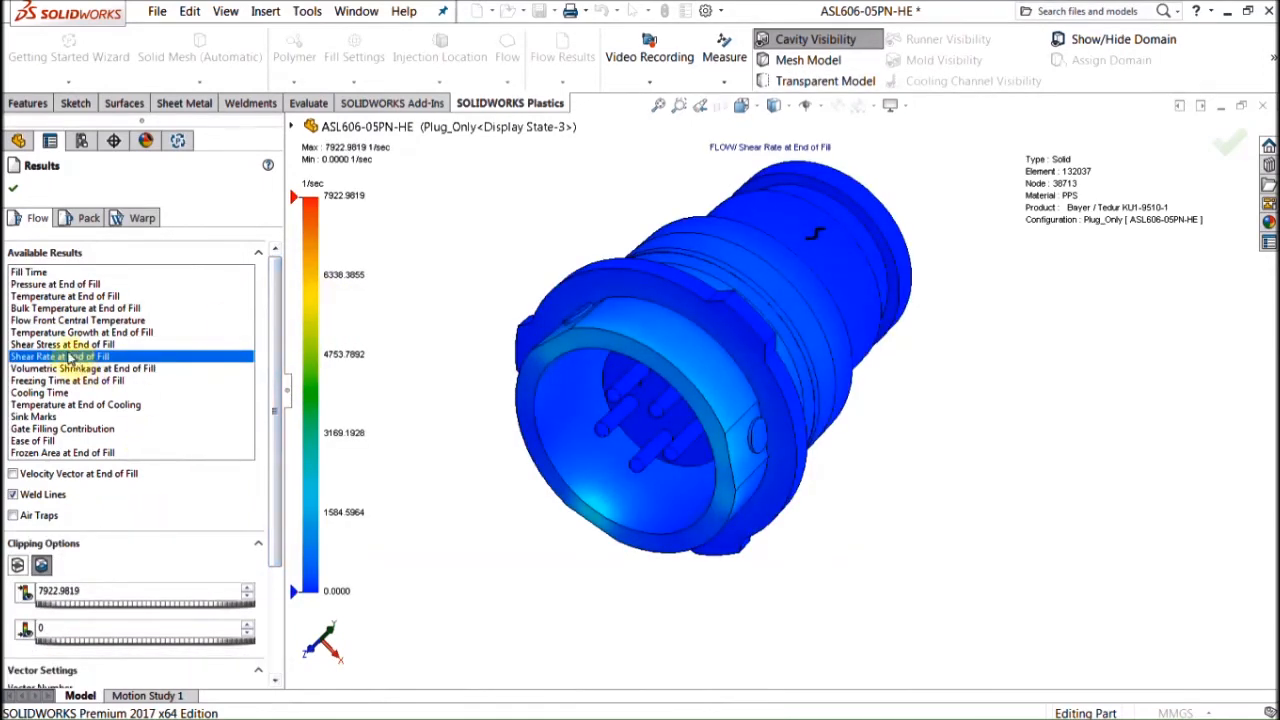
{"action": "left_click", "coordinate": [62, 344]}
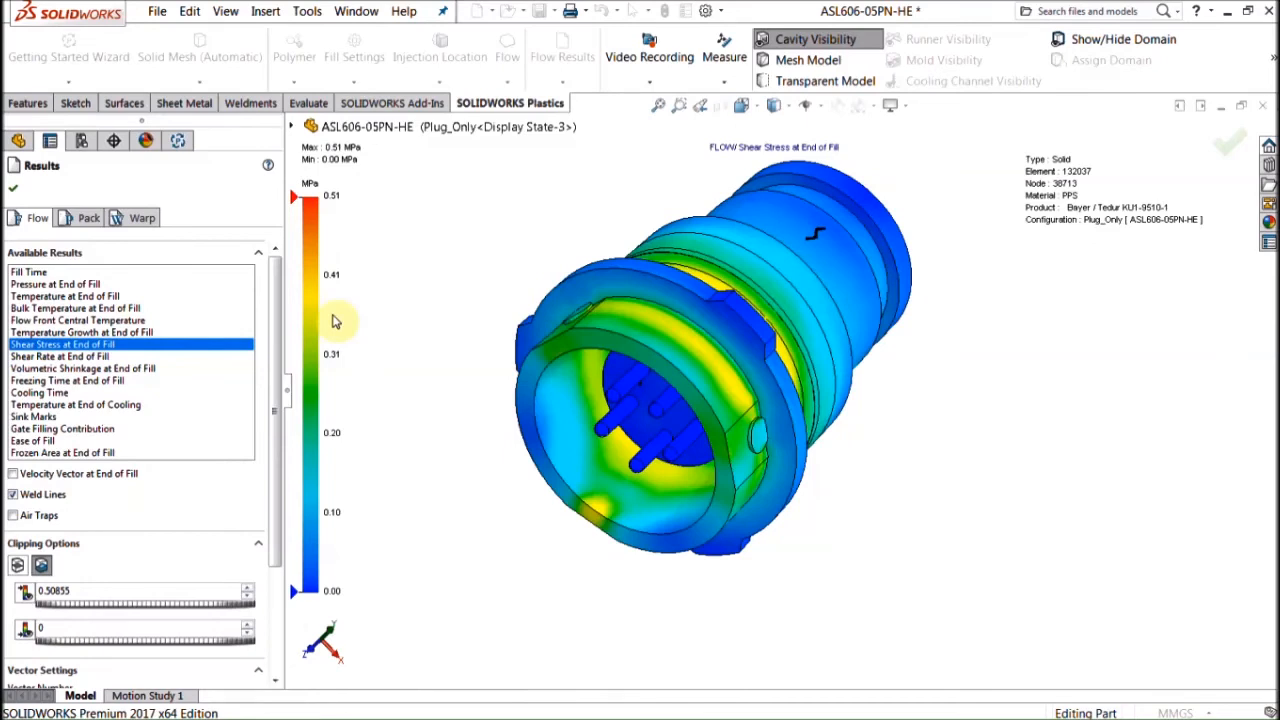
{"action": "left_click", "coordinate": [45, 496]}
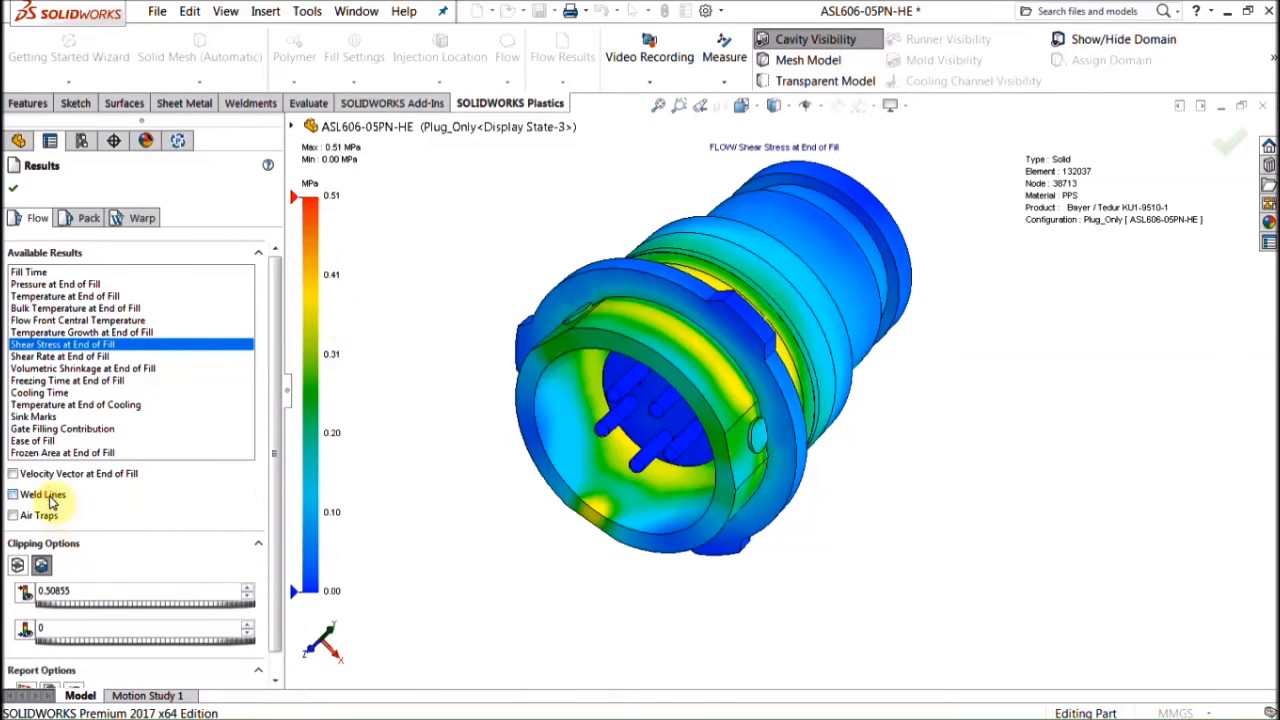
{"action": "left_click", "coordinate": [60, 297]}
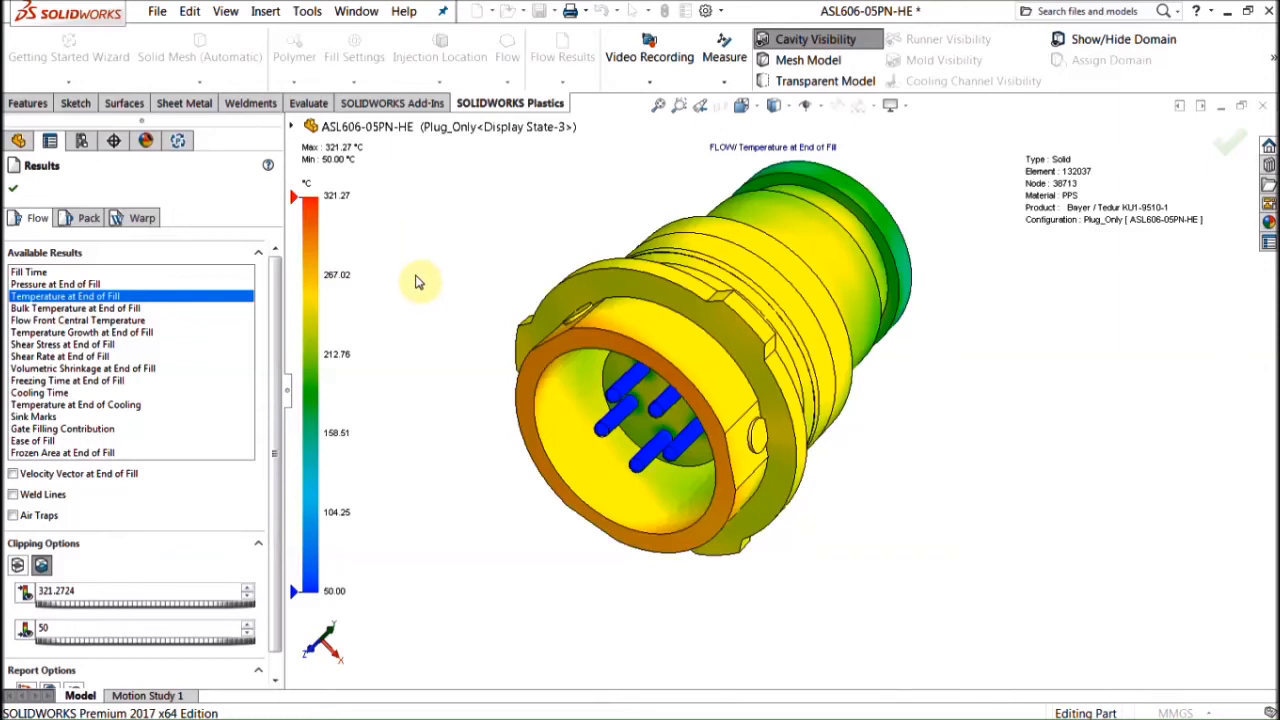
Step: Section the end-of-fill temperature plot with a clipping plane, viewed from the right side
{"action": "left_click", "coordinate": [17, 565]}
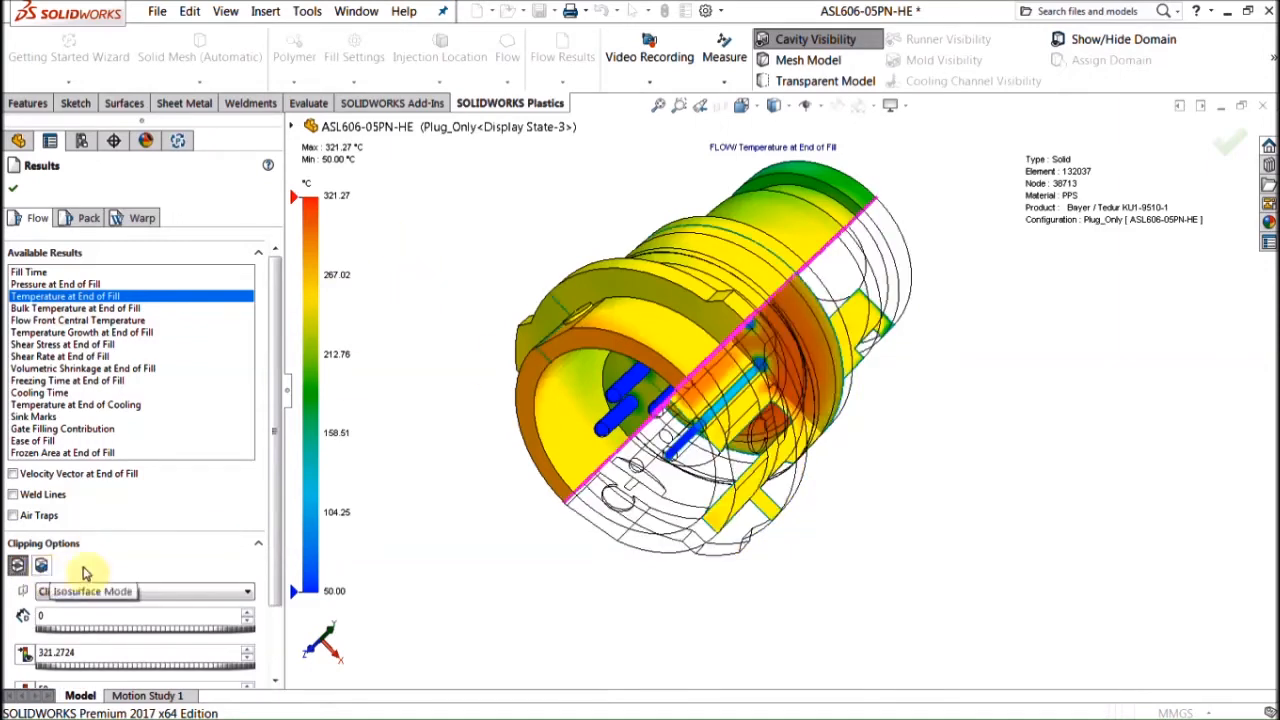
{"action": "middle_click_drag", "start_coordinate": [971, 514], "coordinate": [818, 298]}
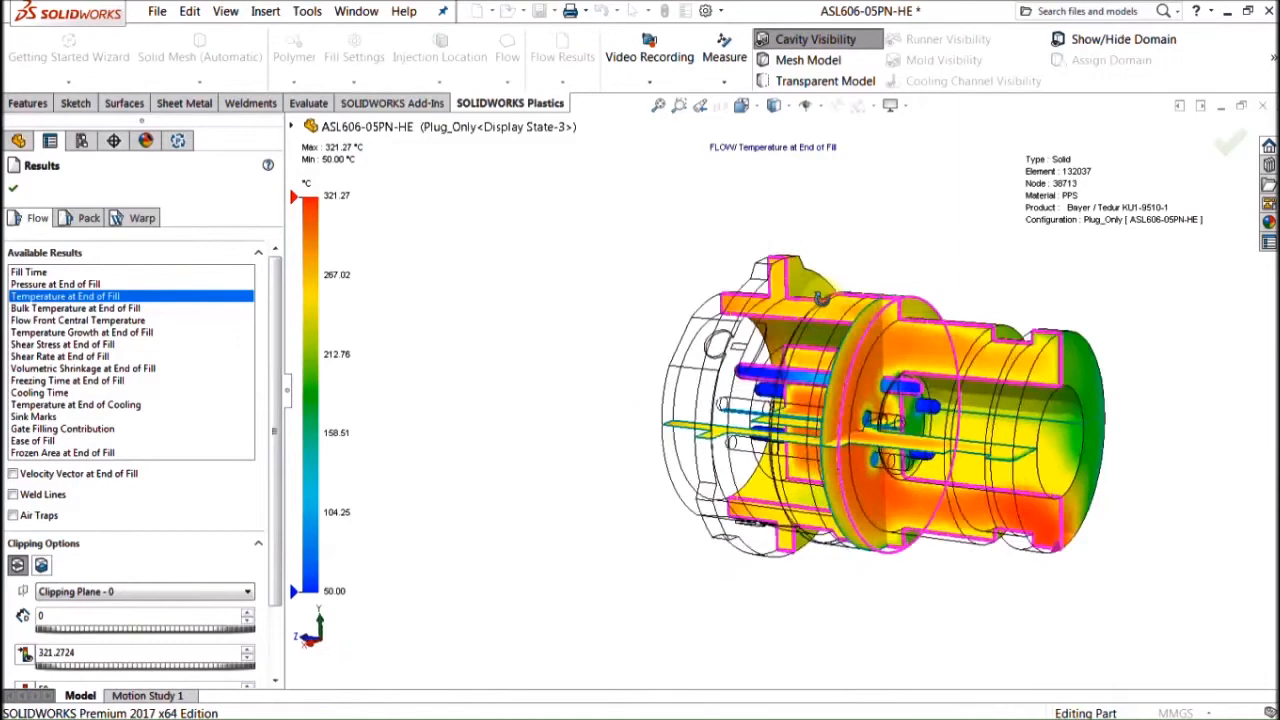
{"action": "scroll", "coordinate": [818, 298], "scroll_direction": "down", "scroll_amount": 5}
{"action": "scroll", "coordinate": [834, 386], "scroll_direction": "up", "scroll_amount": 4}
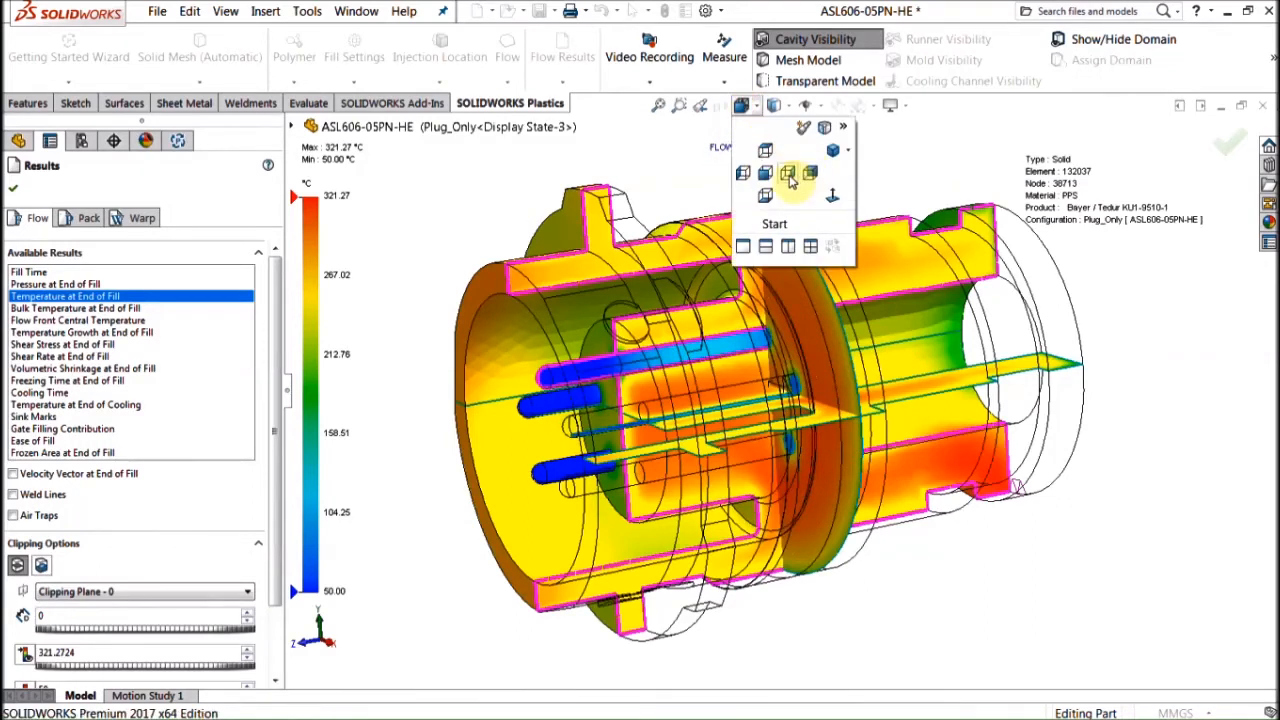
{"action": "left_click", "coordinate": [787, 173]}
Step: Measure section nodes (101.7236 °C at a pin, 261.3342 °C beside it), then load the pack results
{"action": "left_click", "coordinate": [733, 65]}
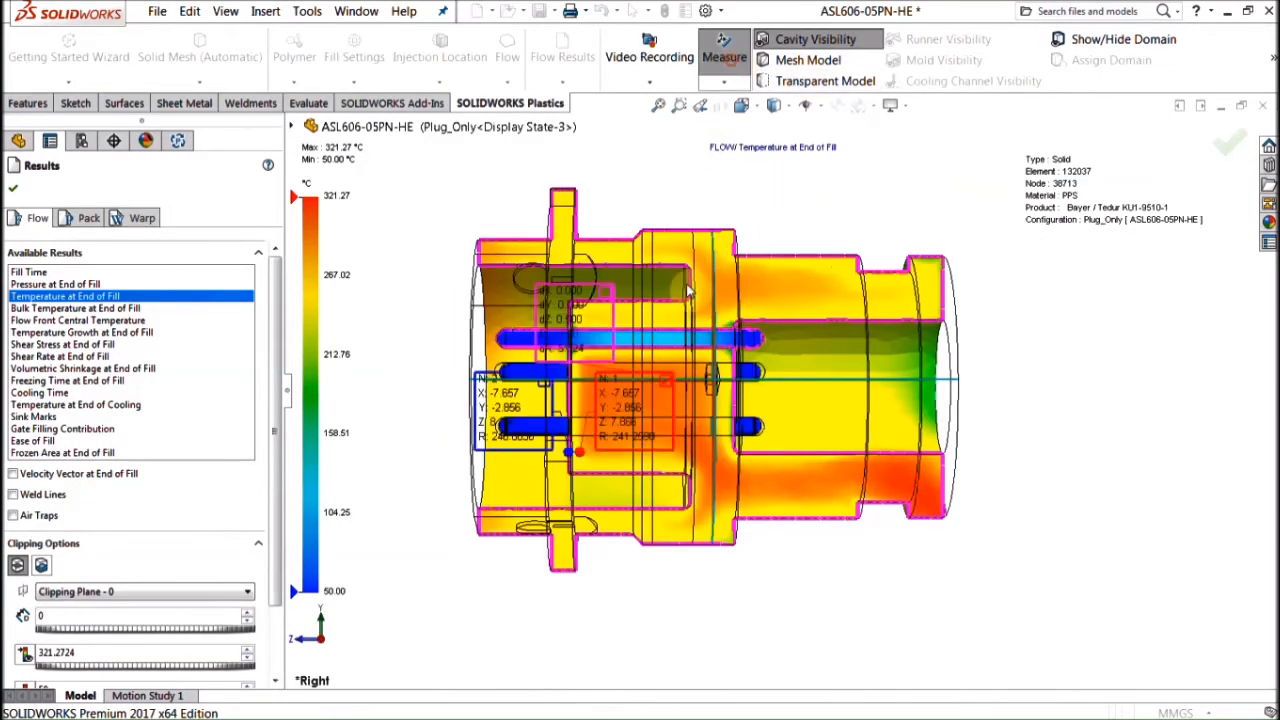
{"action": "scroll", "coordinate": [718, 318], "scroll_direction": "down", "scroll_amount": 5}
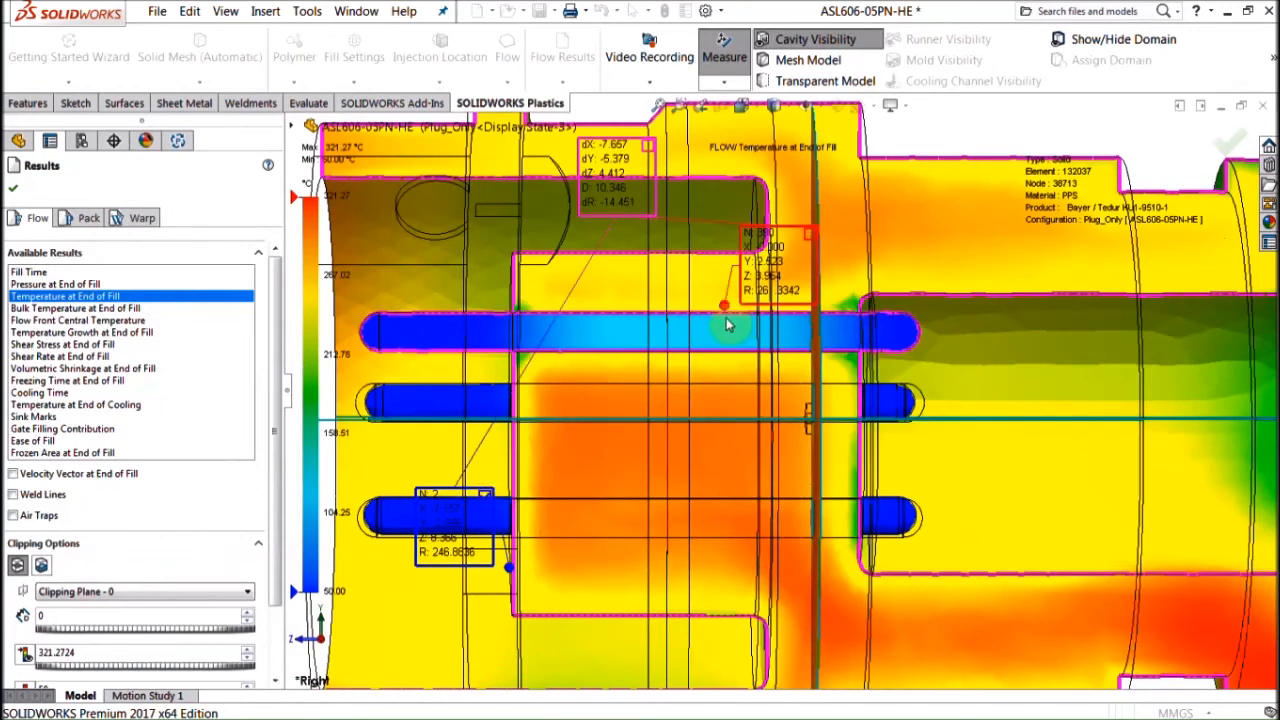
{"action": "left_click", "coordinate": [721, 317]}
{"action": "scroll", "coordinate": [765, 395], "scroll_direction": "up", "scroll_amount": 5}
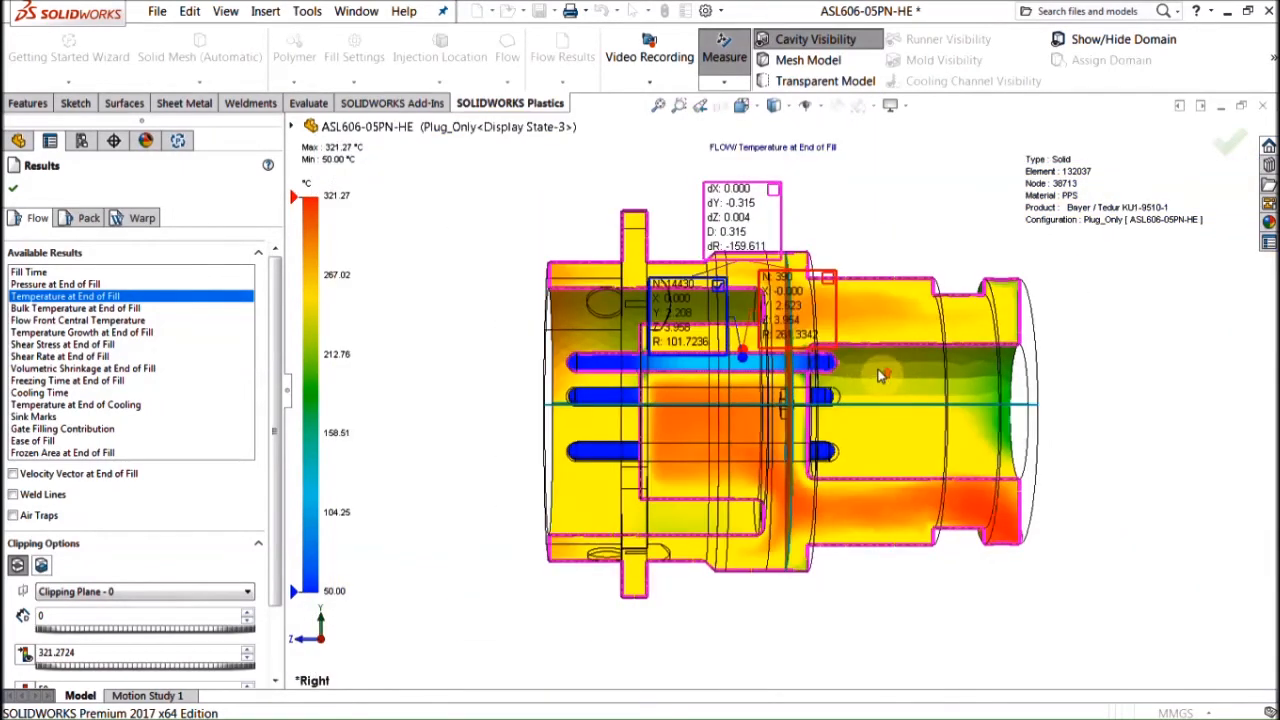
{"action": "scroll", "coordinate": [860, 330], "scroll_direction": "down", "scroll_amount": 2}
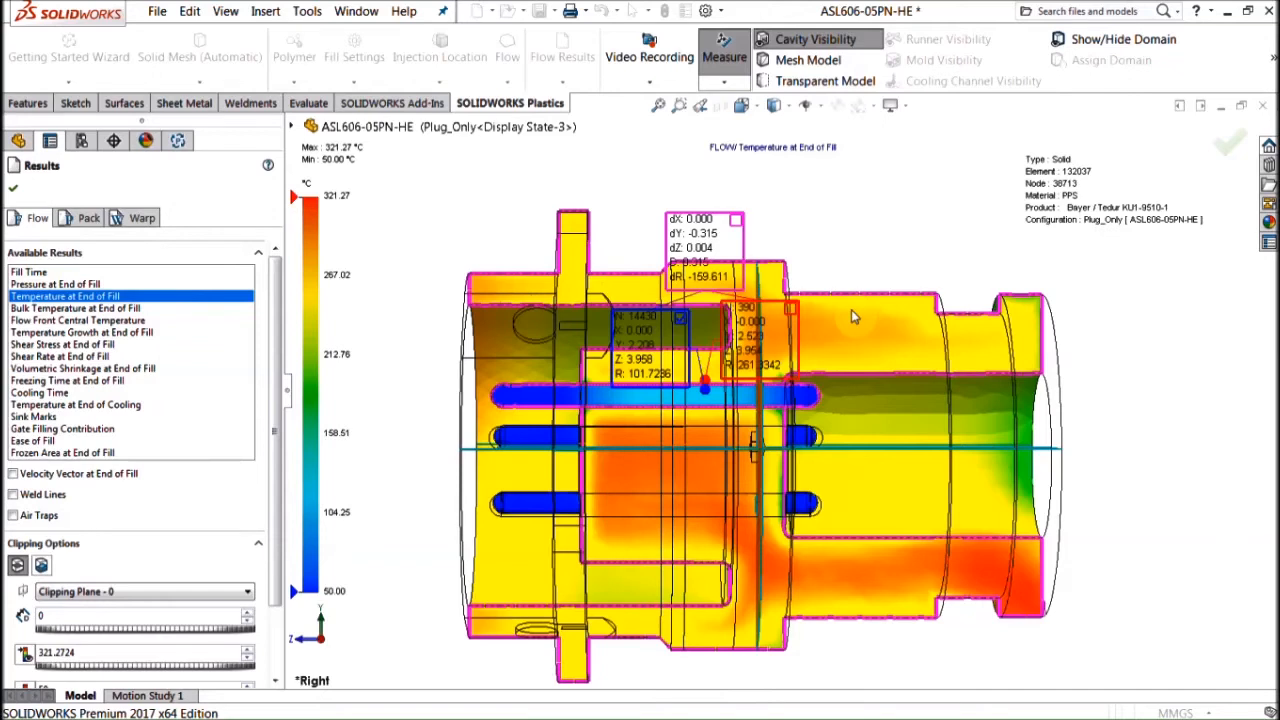
{"action": "scroll", "coordinate": [851, 309], "scroll_direction": "up", "scroll_amount": 2}
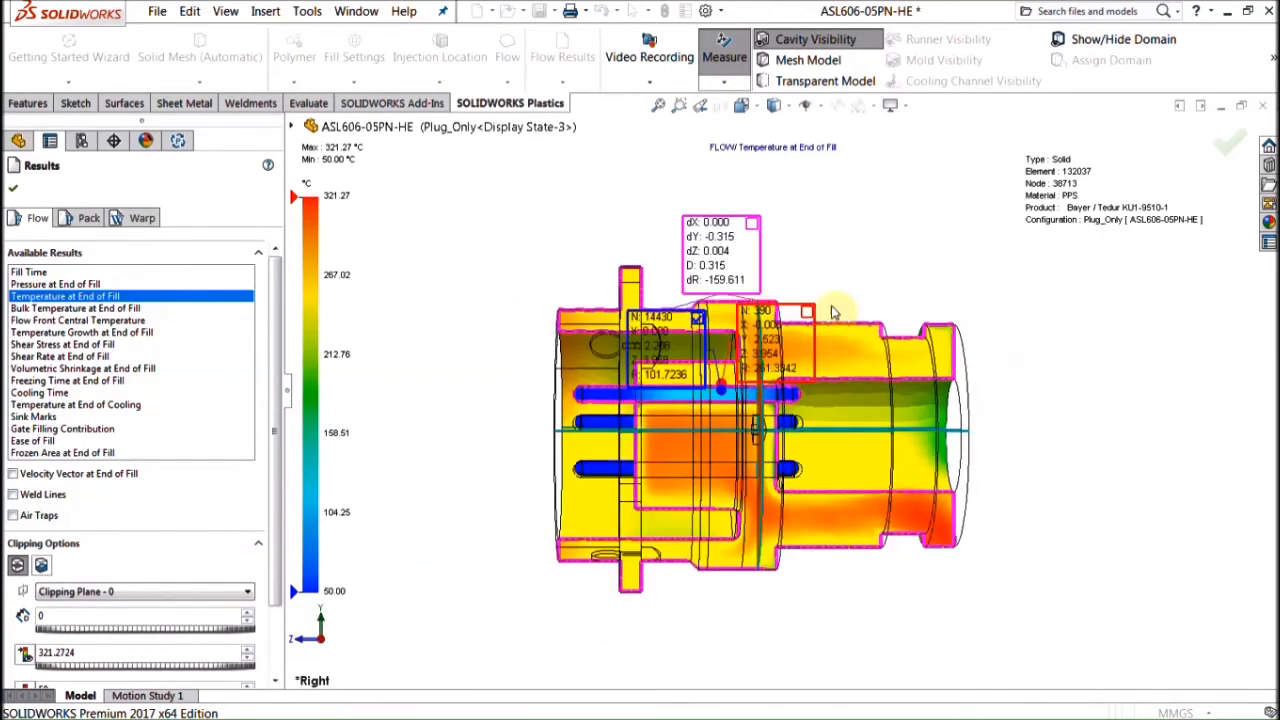
{"action": "scroll", "coordinate": [835, 312], "scroll_direction": "down", "scroll_amount": 1}
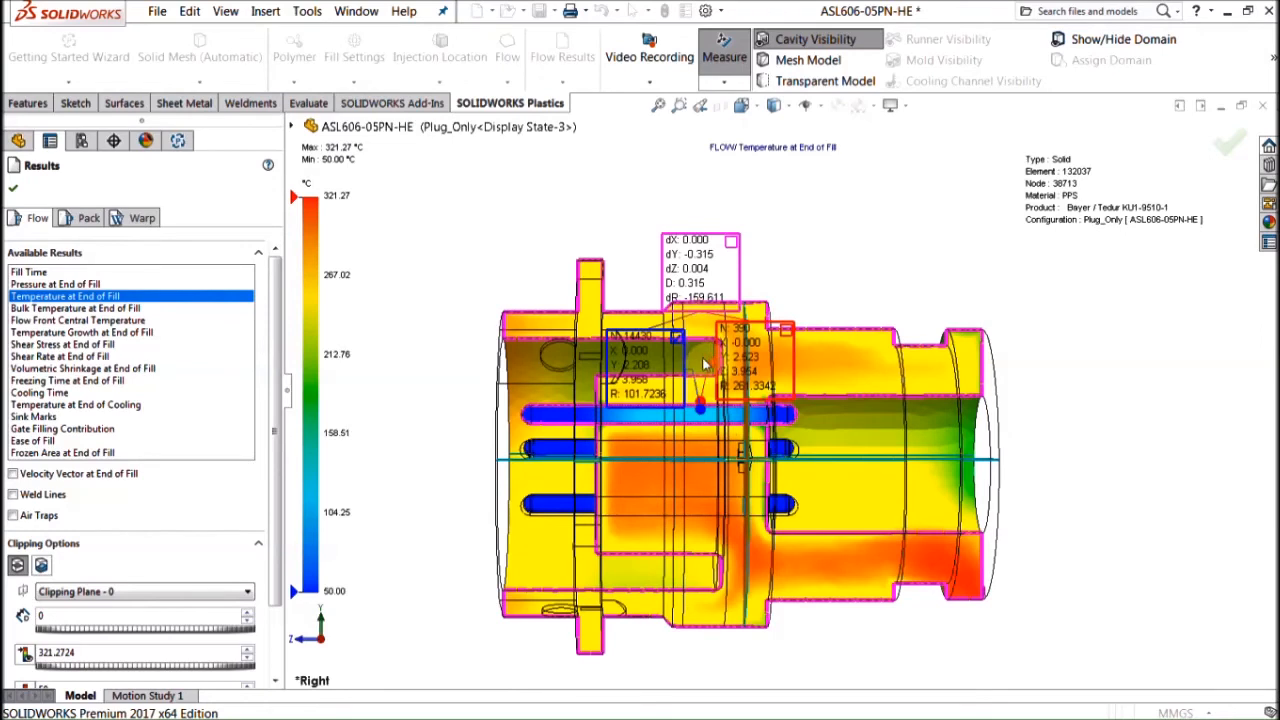
{"action": "scroll", "coordinate": [704, 365], "scroll_direction": "up", "scroll_amount": 1}
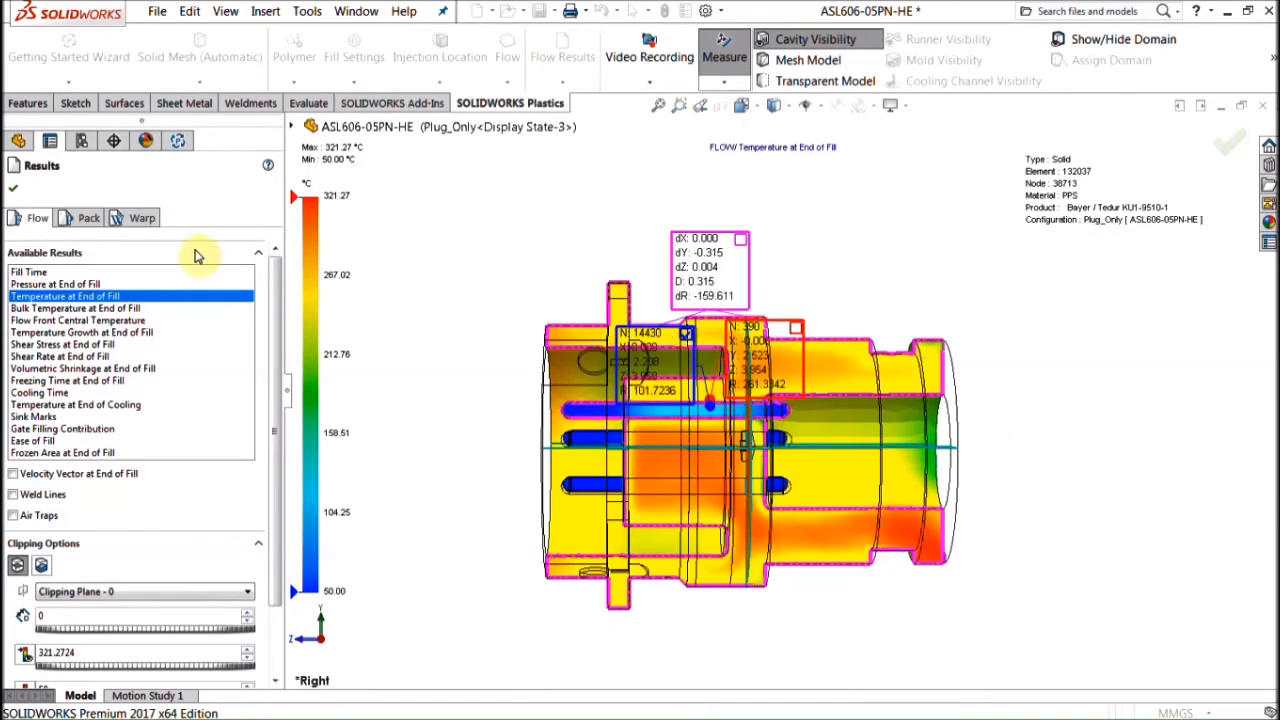
{"action": "left_click", "coordinate": [90, 218]}
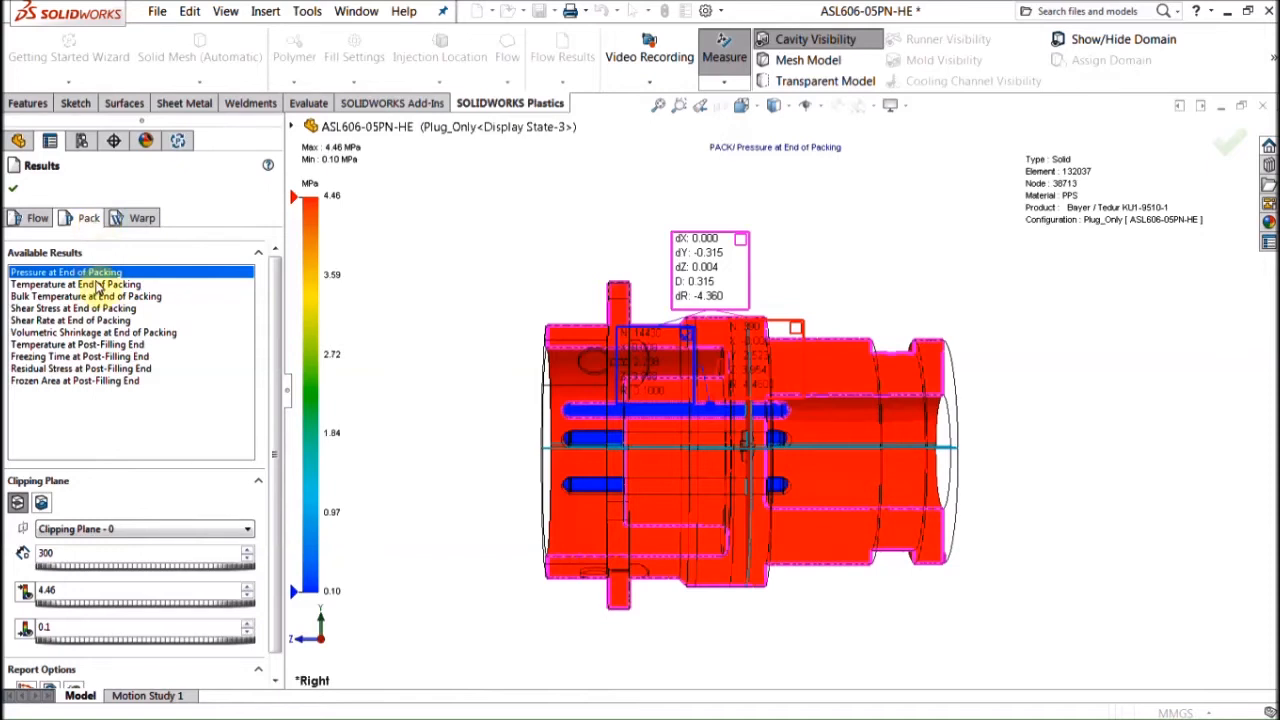
Step: Show Temperature at End of Packing, then Temperature at Post-Filling End
{"action": "left_click", "coordinate": [60, 285]}
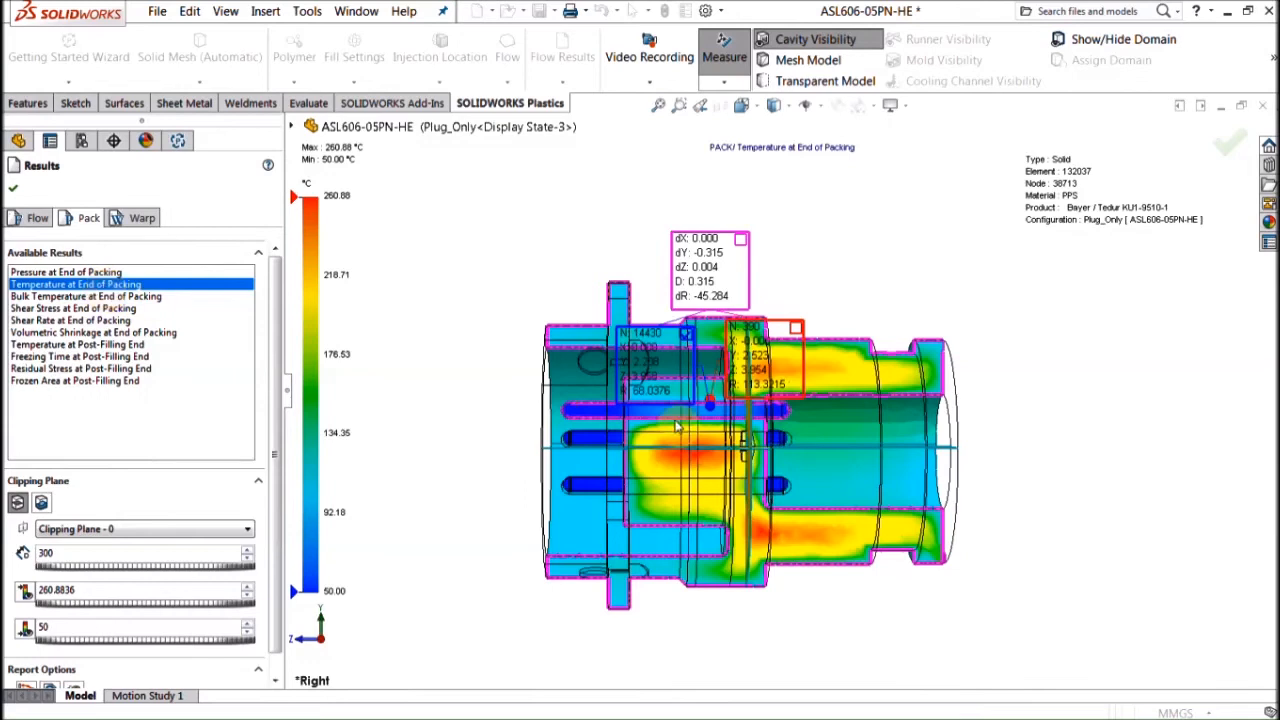
{"action": "scroll", "coordinate": [740, 420], "scroll_direction": "down", "scroll_amount": 2}
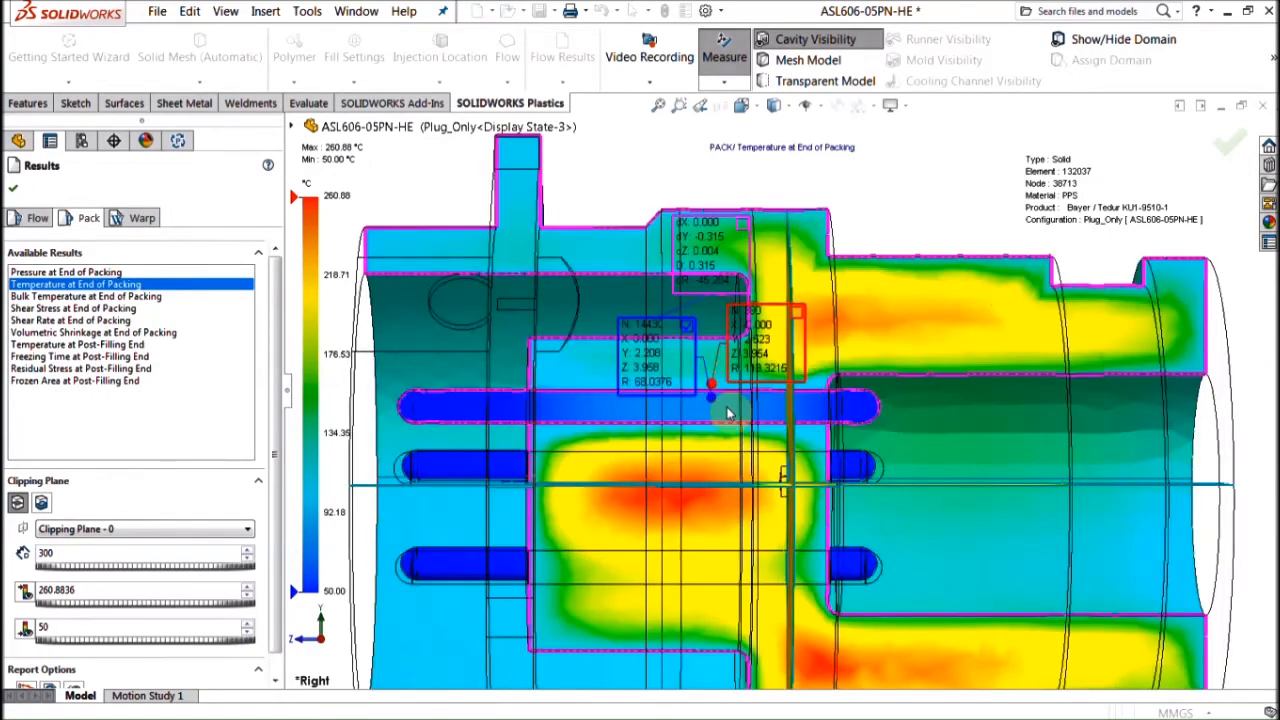
{"action": "scroll", "coordinate": [718, 392], "scroll_direction": "up", "scroll_amount": 2}
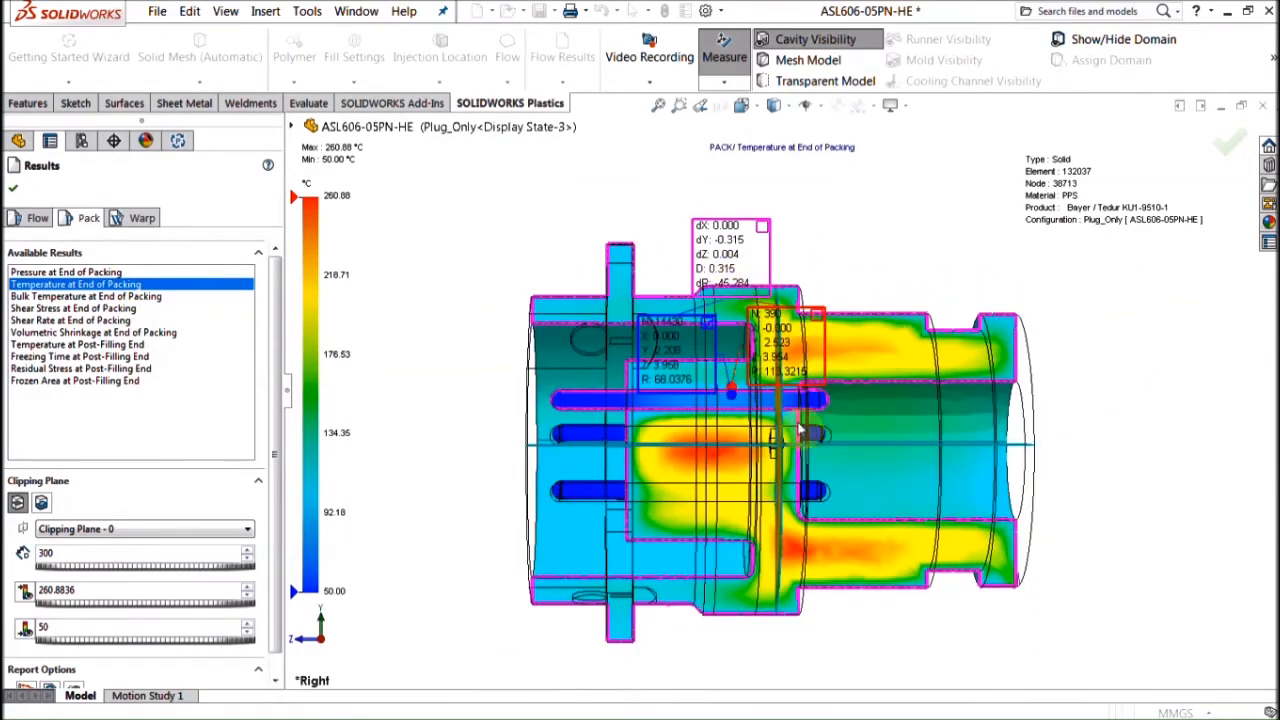
{"action": "scroll", "coordinate": [760, 380], "scroll_direction": "up", "scroll_amount": 1}
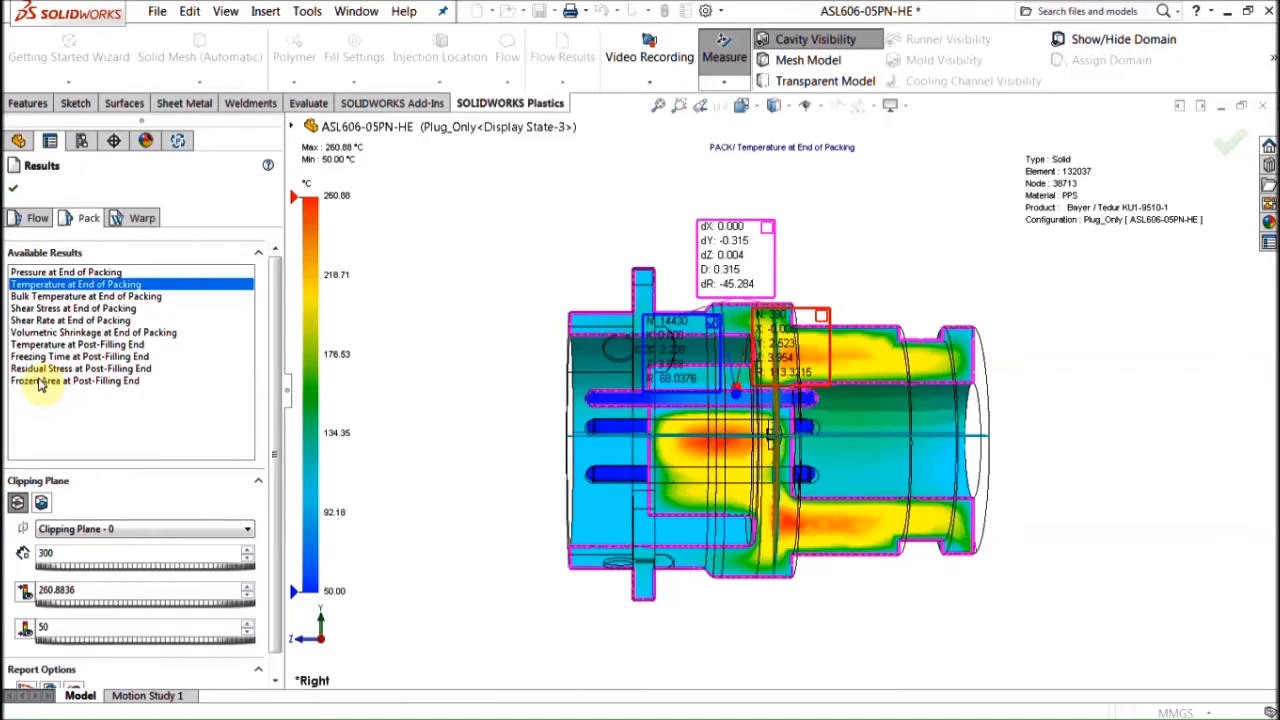
{"action": "left_click", "coordinate": [76, 344]}
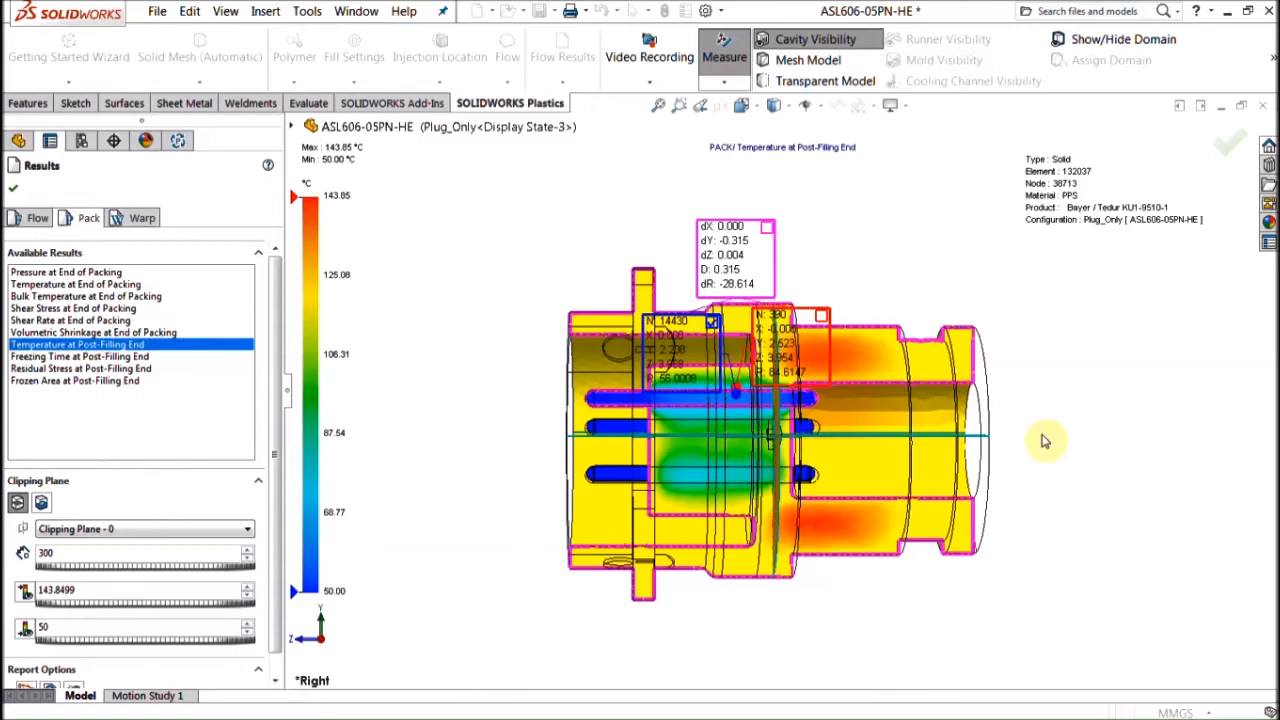
Step: Review Residual Stress and Volumetric Shrinkage, then load the warp displacement plot (0.0019–0.1177 mm)
{"action": "left_click", "coordinate": [86, 369]}
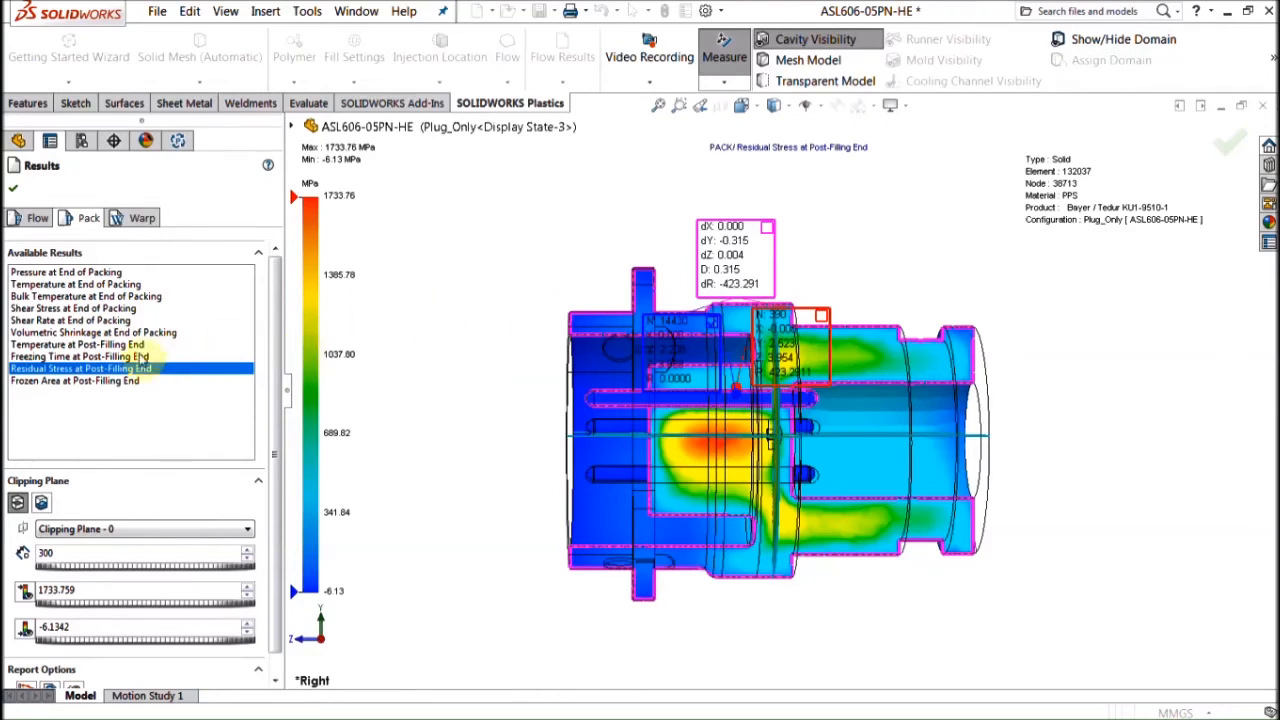
{"action": "left_click", "coordinate": [118, 333]}
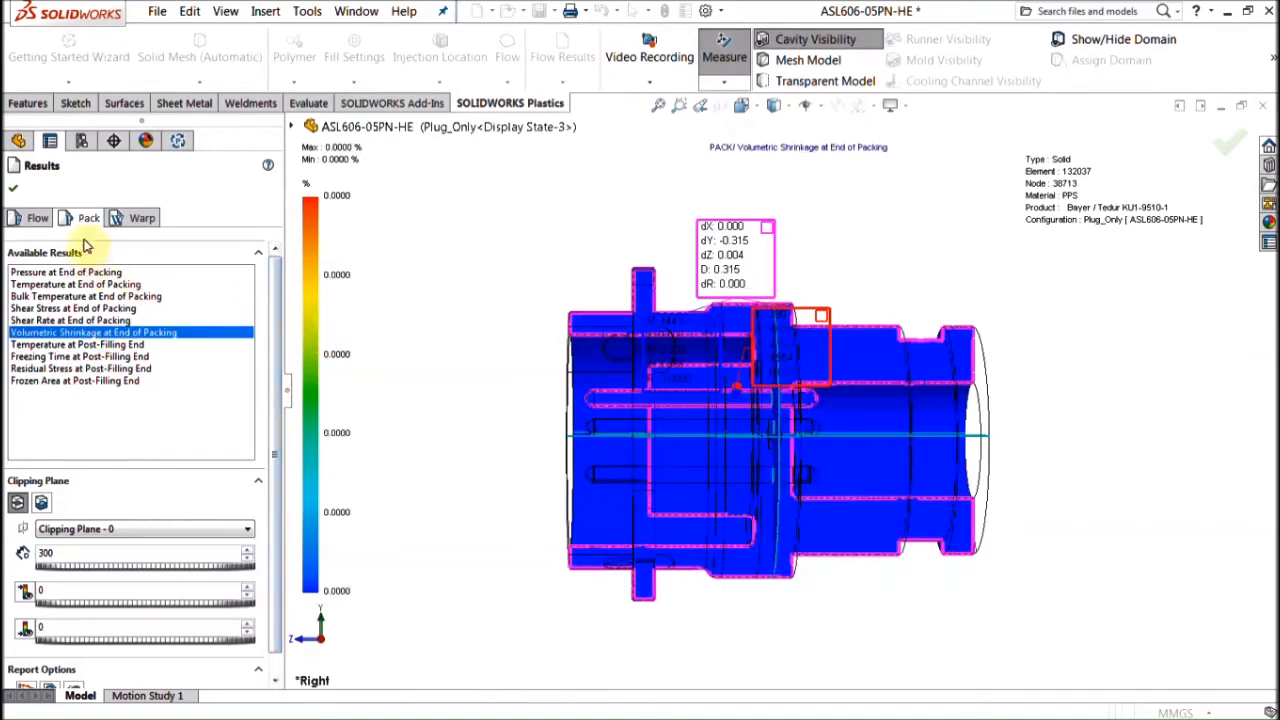
{"action": "left_click", "coordinate": [140, 217]}
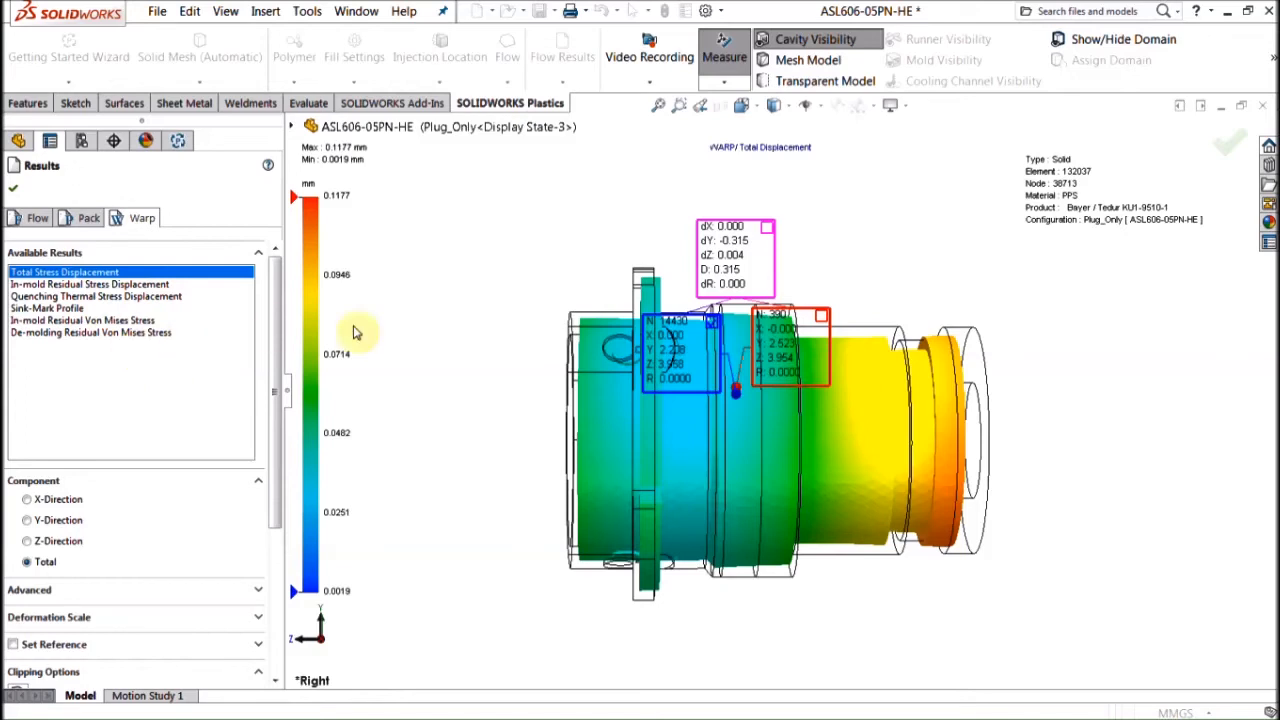
Step: Close the warp results and bring up PowerPoint at slide 6, 'SOLIDWORKS Plastics - Packages'
{"action": "middle_click_drag", "start_coordinate": [406, 317], "coordinate": [463, 380]}
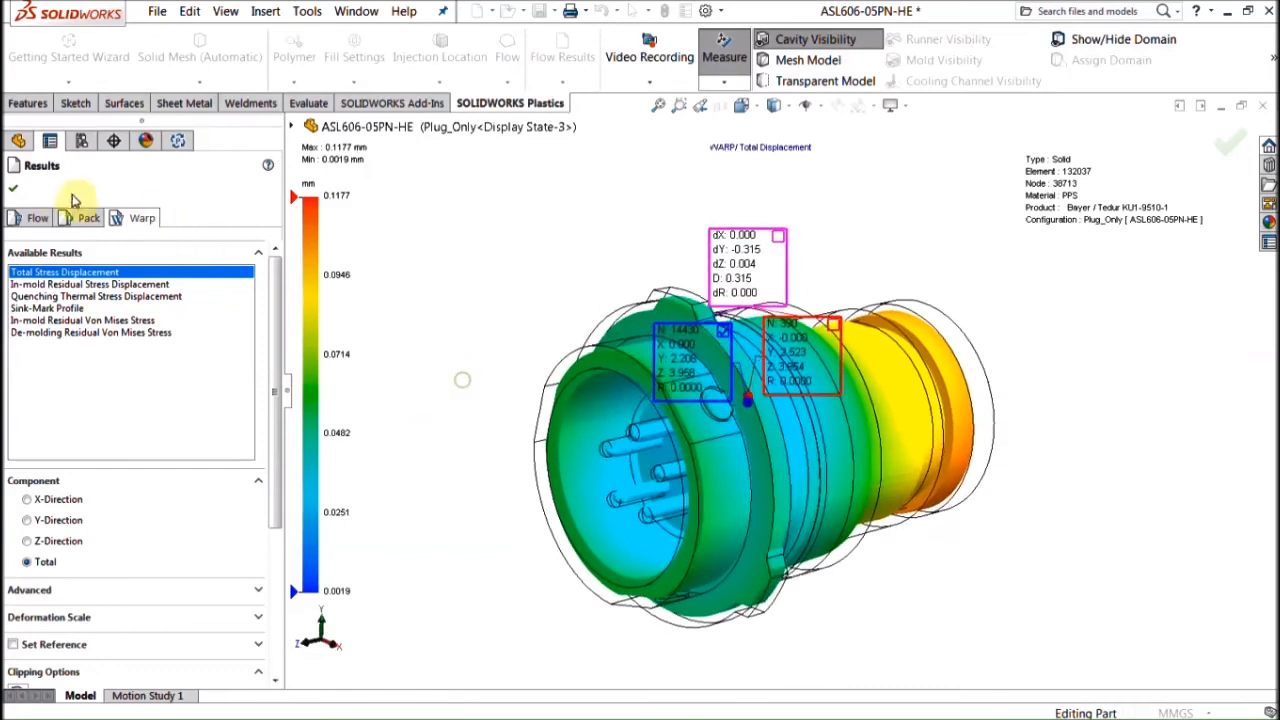
{"action": "left_click", "coordinate": [13, 188]}
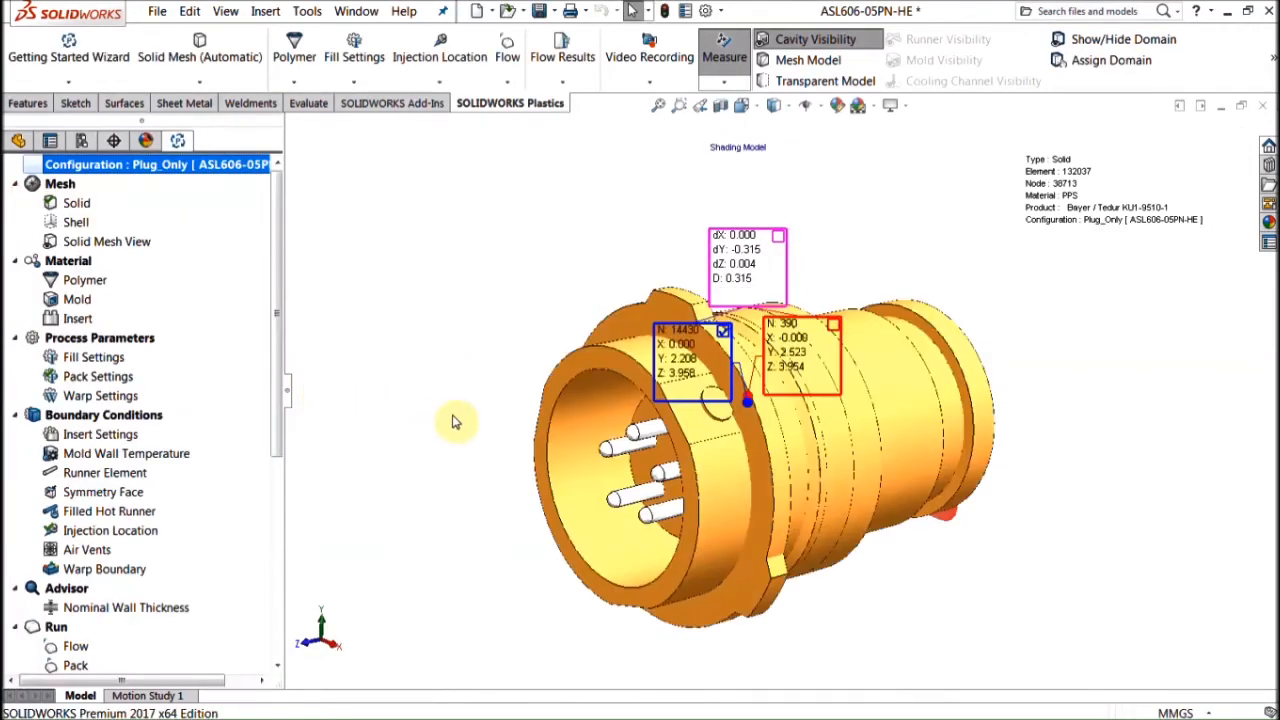
{"action": "mouse_move", "coordinate": [14, 322]}
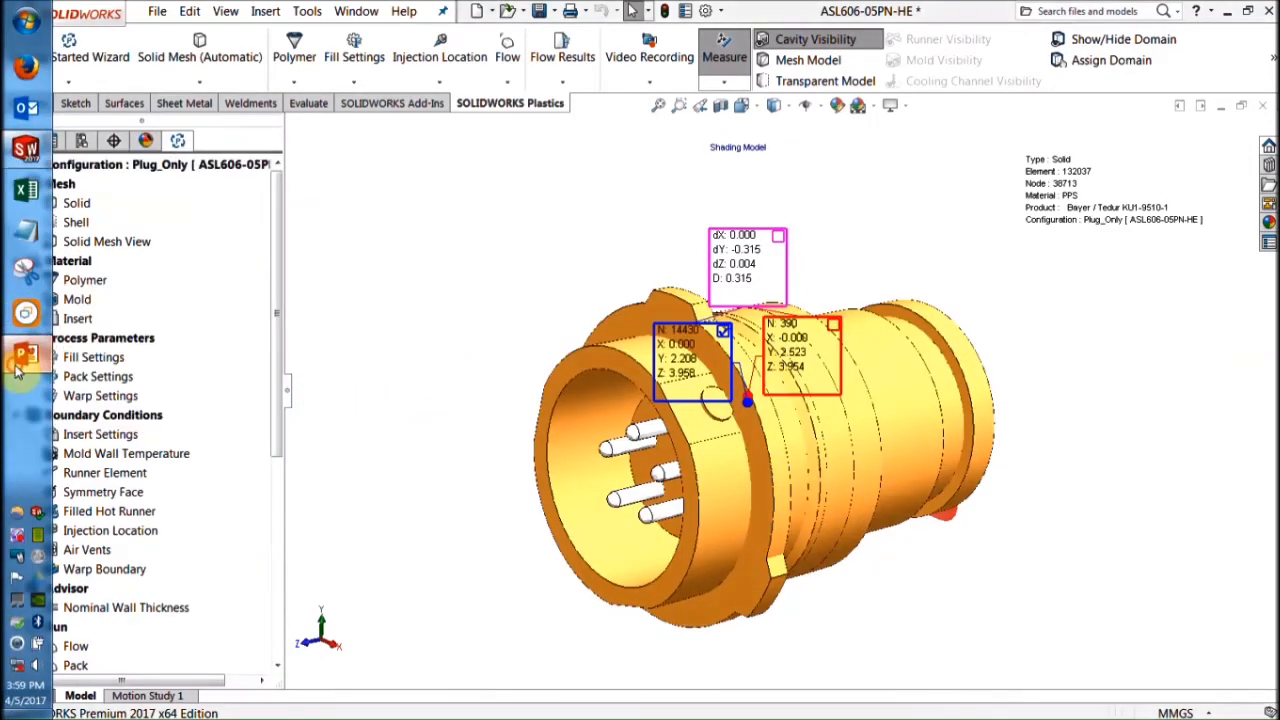
{"action": "left_click", "coordinate": [20, 355]}
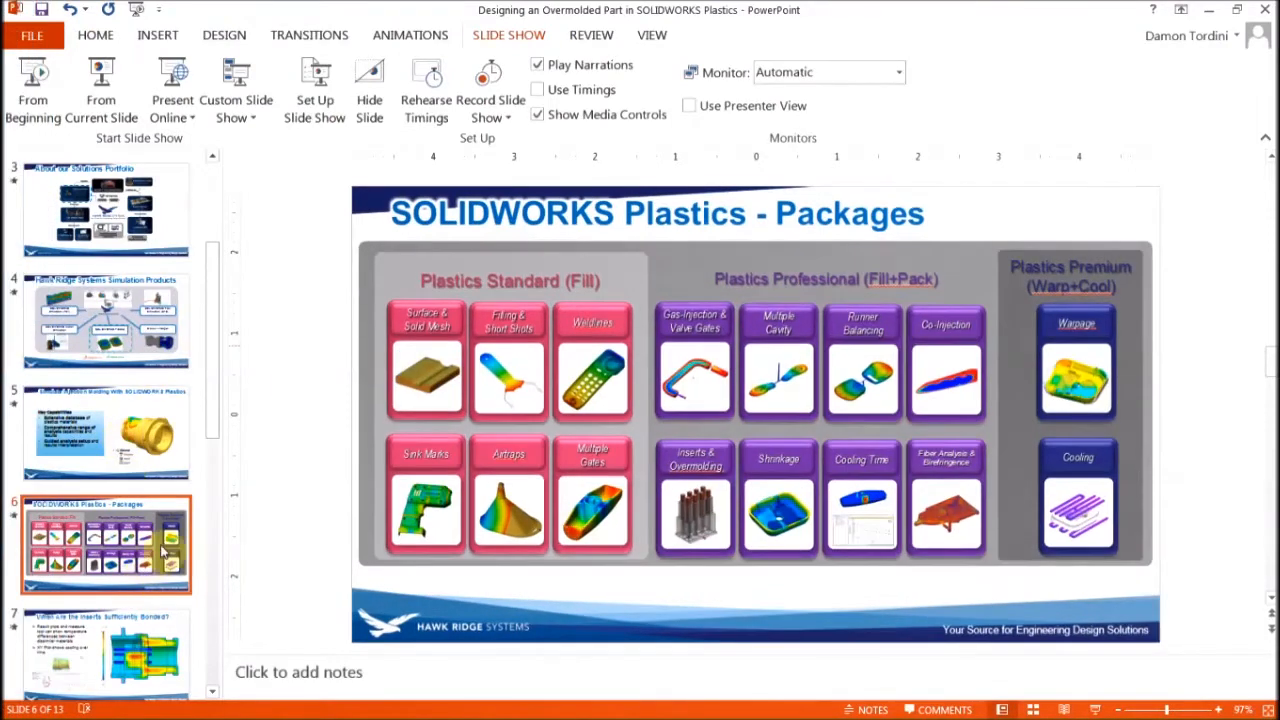
{"action": "scroll", "coordinate": [120, 556], "scroll_direction": "down", "scroll_amount": 1}
Step: Present the insert bonding and cycle time slides from slide 7, then return to SOLIDWORKS configurations
{"action": "left_click", "coordinate": [115, 550]}
{"action": "left_click", "coordinate": [102, 90]}
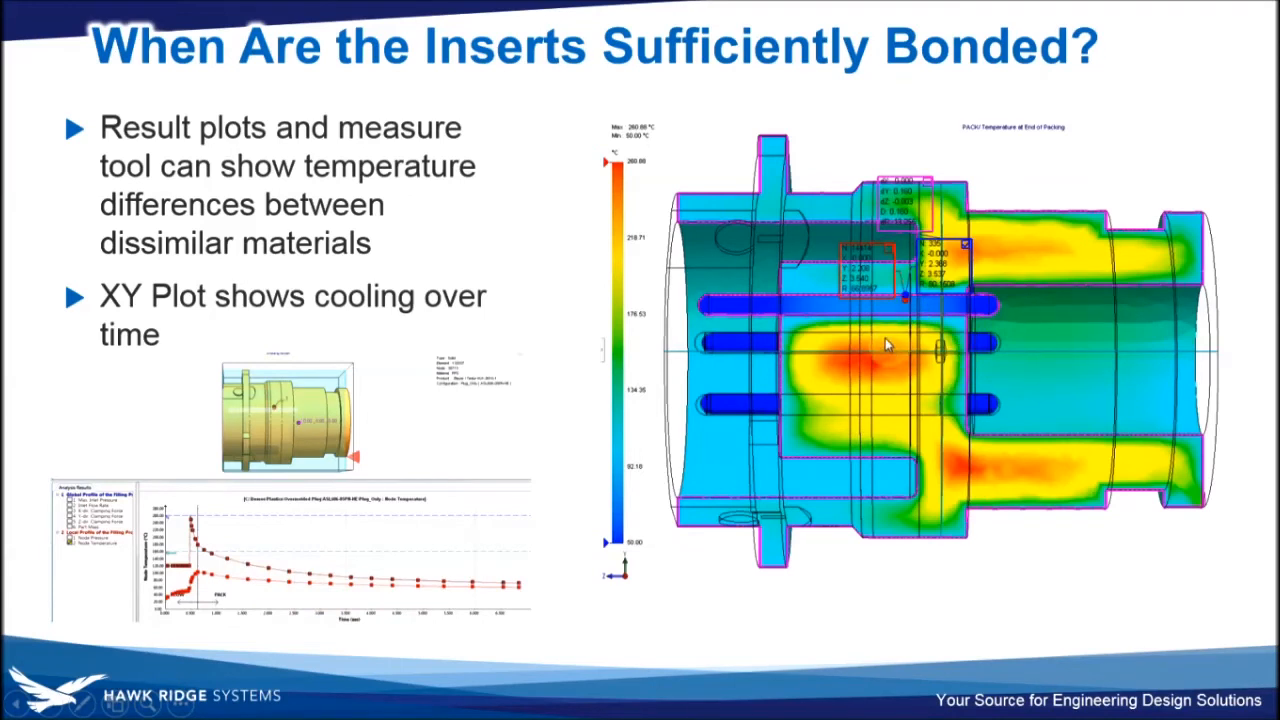
{"action": "left_click", "coordinate": [371, 400]}
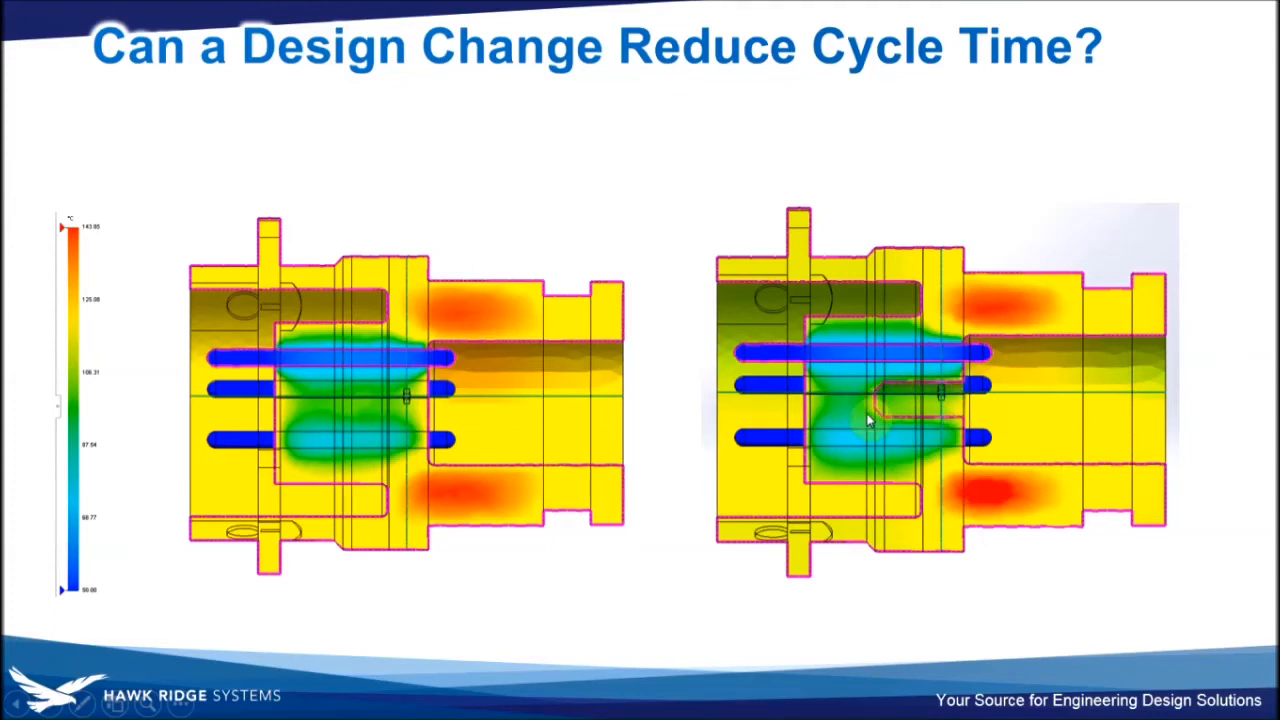
{"action": "key", "text": "Escape"}
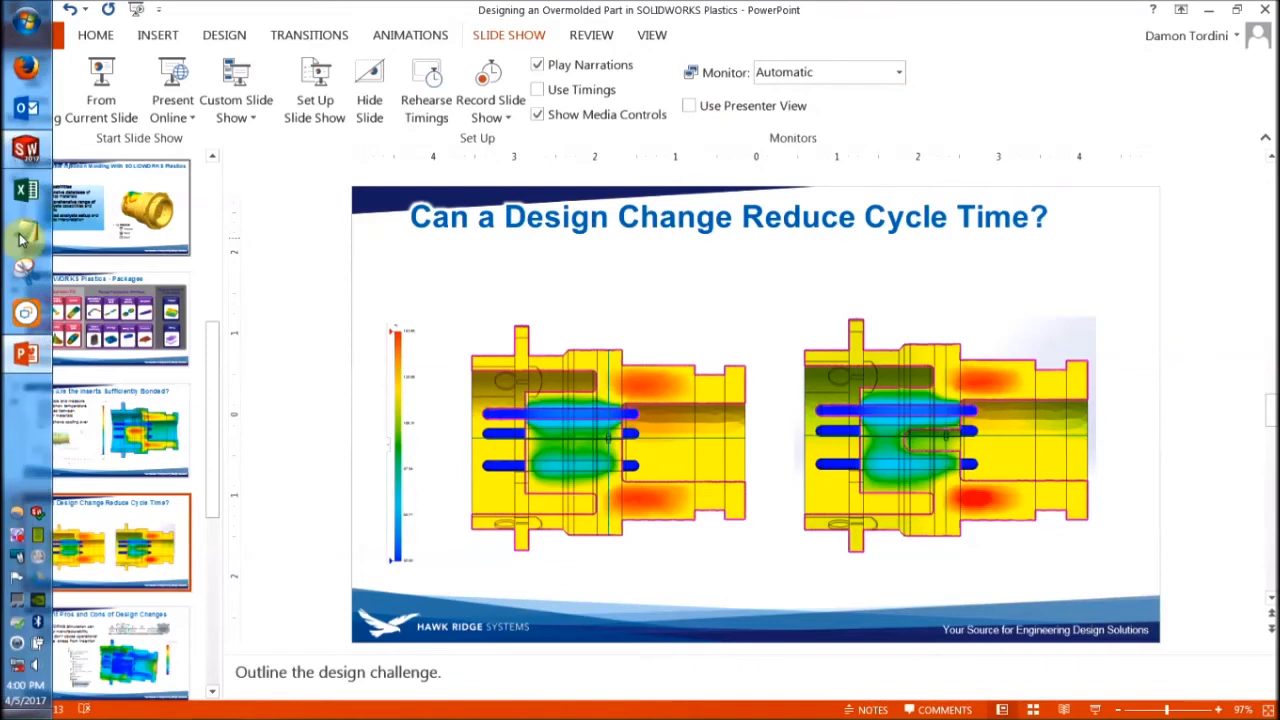
{"action": "left_click", "coordinate": [15, 152]}
{"action": "left_click", "coordinate": [82, 141]}
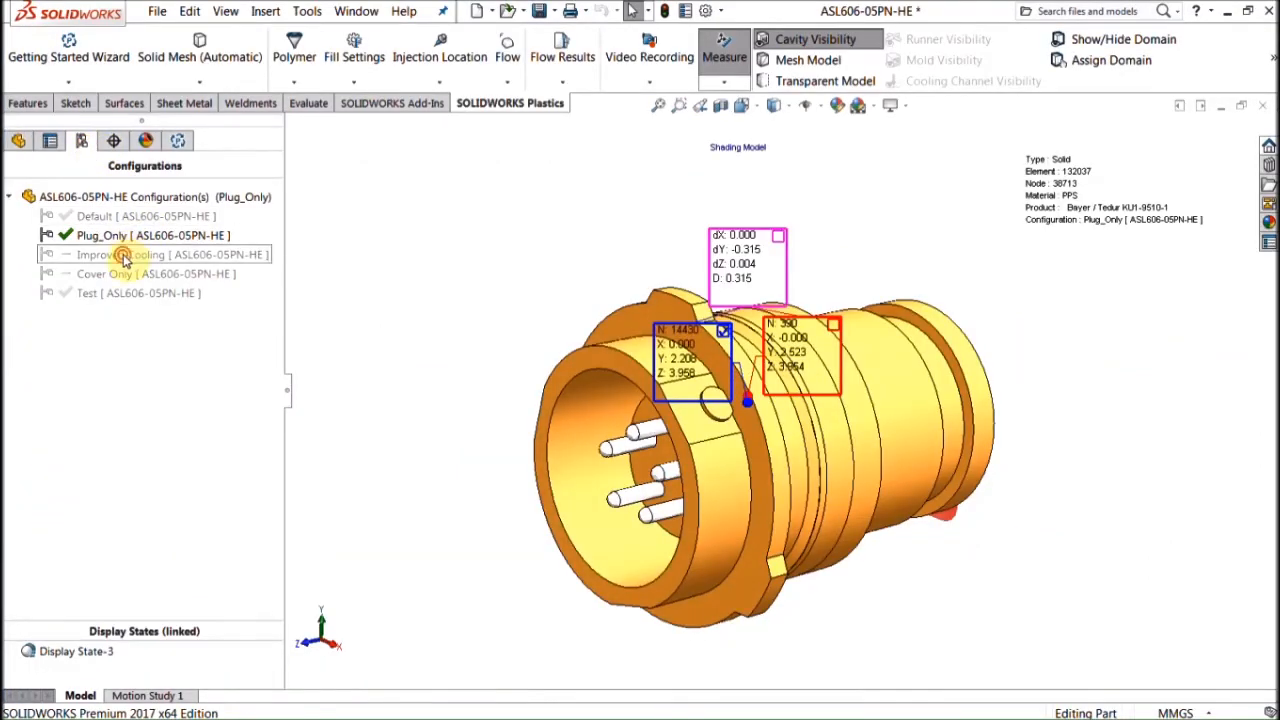
Step: Activate the Improved Cooling configuration, reload the project, and select its Chamfer2 feature
{"action": "double_click", "coordinate": [122, 256]}
{"action": "left_click", "coordinate": [686, 409]}
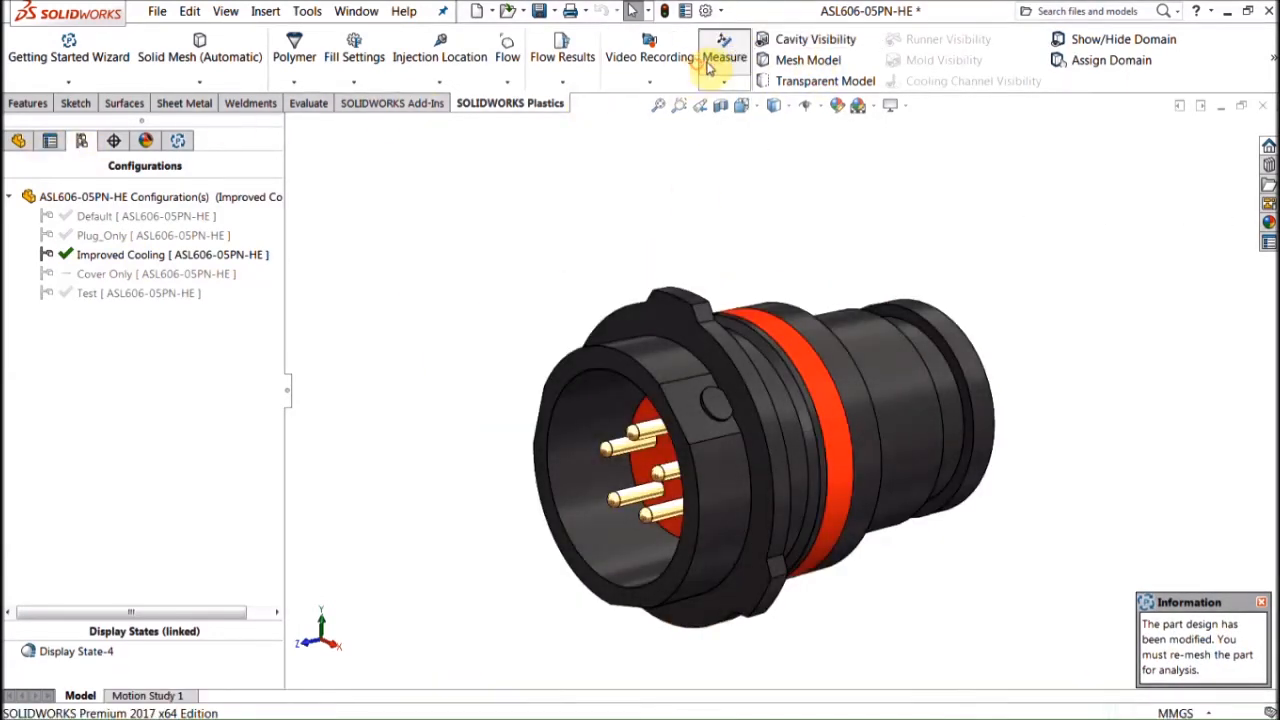
{"action": "left_click", "coordinate": [18, 140]}
{"action": "scroll", "coordinate": [171, 551], "scroll_direction": "down", "scroll_amount": 8}
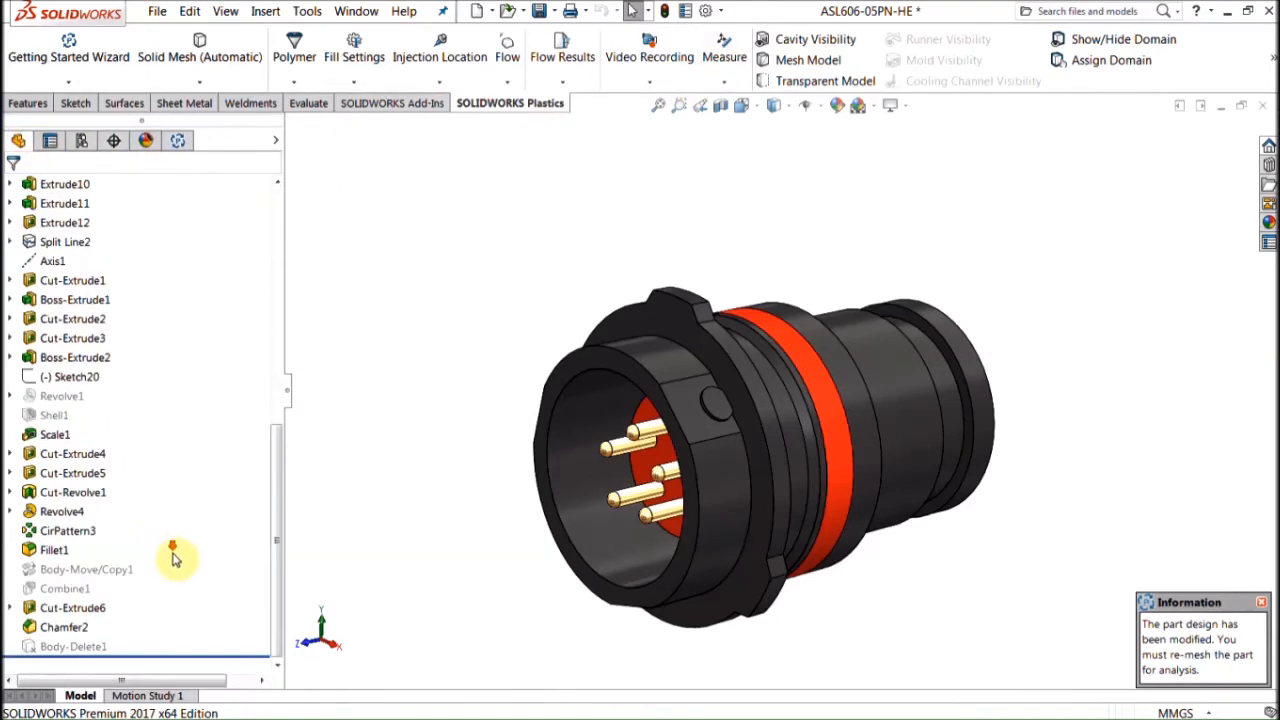
{"action": "left_click", "coordinate": [72, 627]}
Step: Inspect the part's rear end, then return to the Plastics study tree
{"action": "middle_click_drag", "start_coordinate": [1174, 454], "coordinate": [965, 466]}
{"action": "left_click", "coordinate": [1086, 426]}
{"action": "scroll", "coordinate": [876, 457], "scroll_direction": "down", "scroll_amount": 3}
{"action": "middle_click_drag", "start_coordinate": [874, 456], "coordinate": [850, 434]}
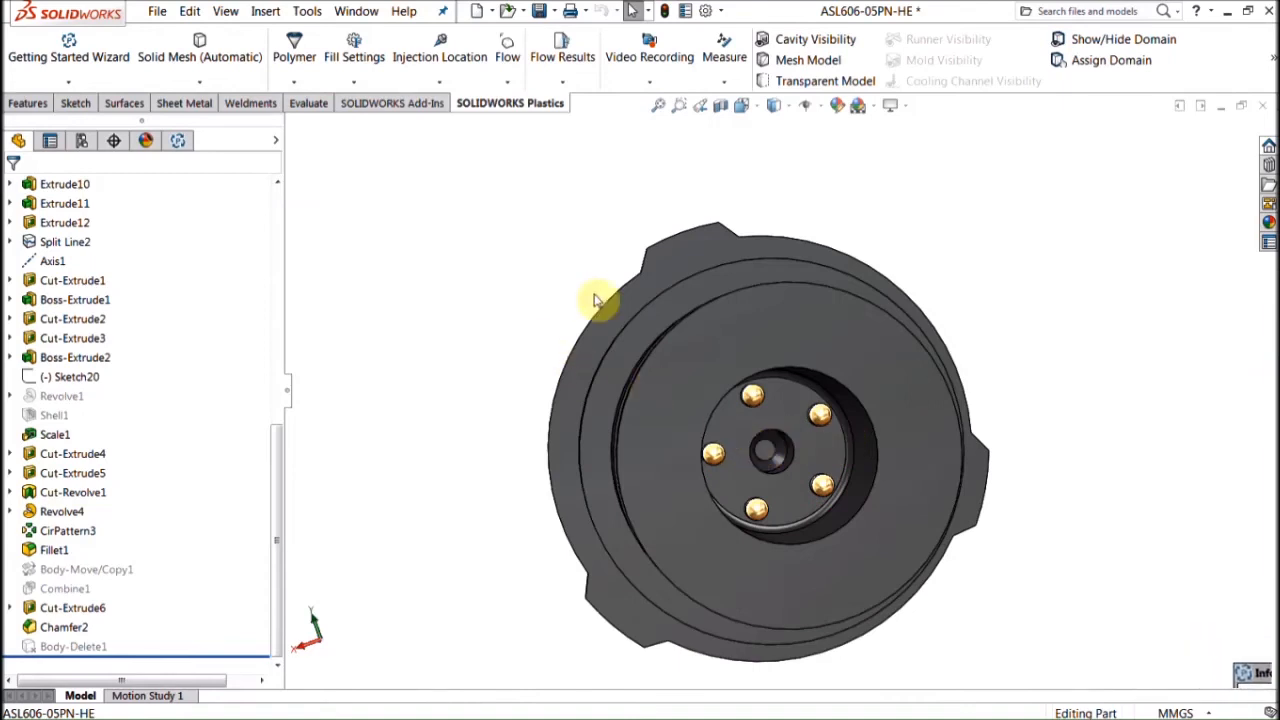
{"action": "left_click", "coordinate": [1272, 57]}
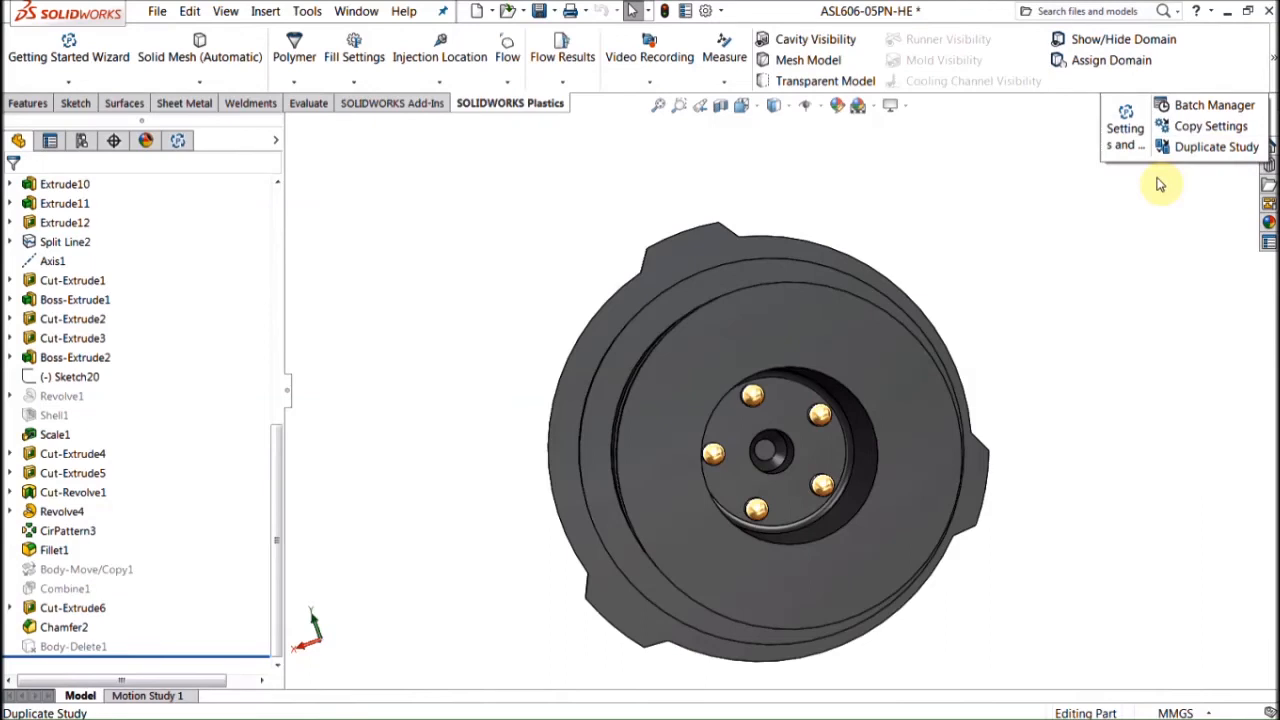
{"action": "middle_click_drag", "start_coordinate": [363, 271], "coordinate": [297, 189]}
{"action": "left_click", "coordinate": [178, 140]}
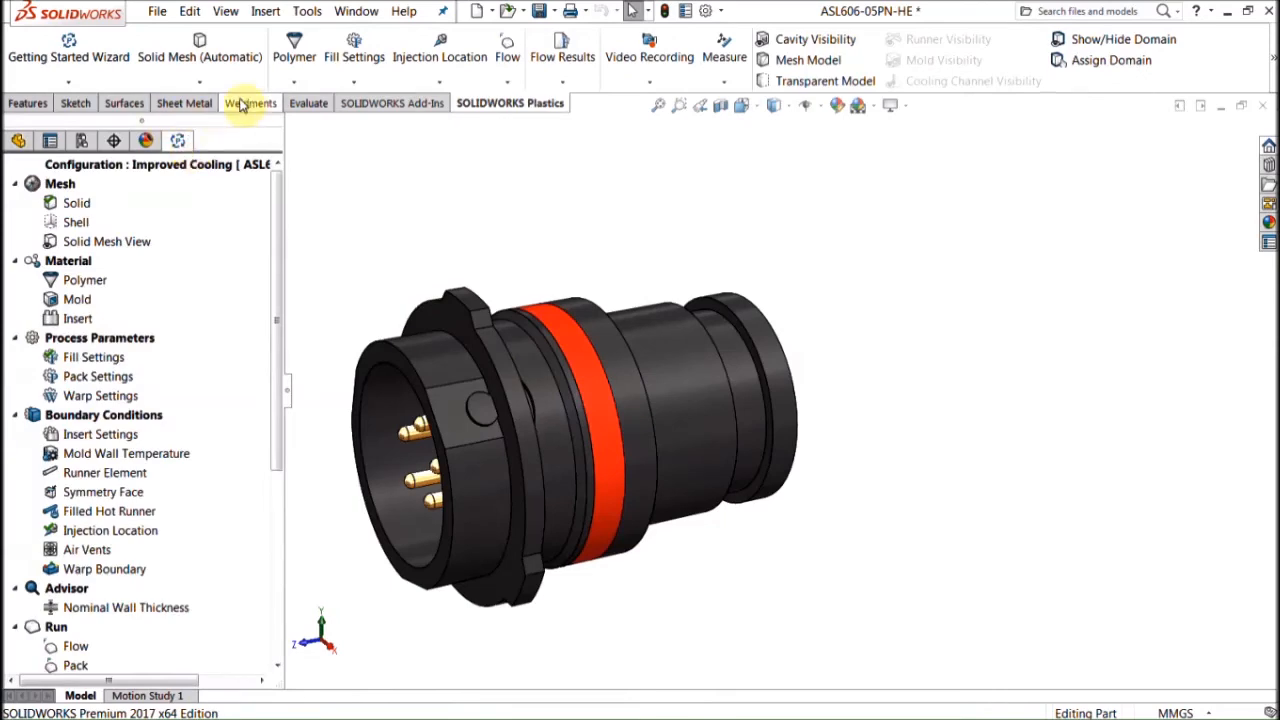
Step: Inspect the Improved Cooling mesh (135133 elements, 39493 nodes), then open its Pack Results
{"action": "left_click", "coordinate": [790, 60]}
{"action": "middle_click_drag", "start_coordinate": [645, 325], "coordinate": [563, 423]}
{"action": "scroll", "coordinate": [693, 455], "scroll_direction": "down", "scroll_amount": 5}
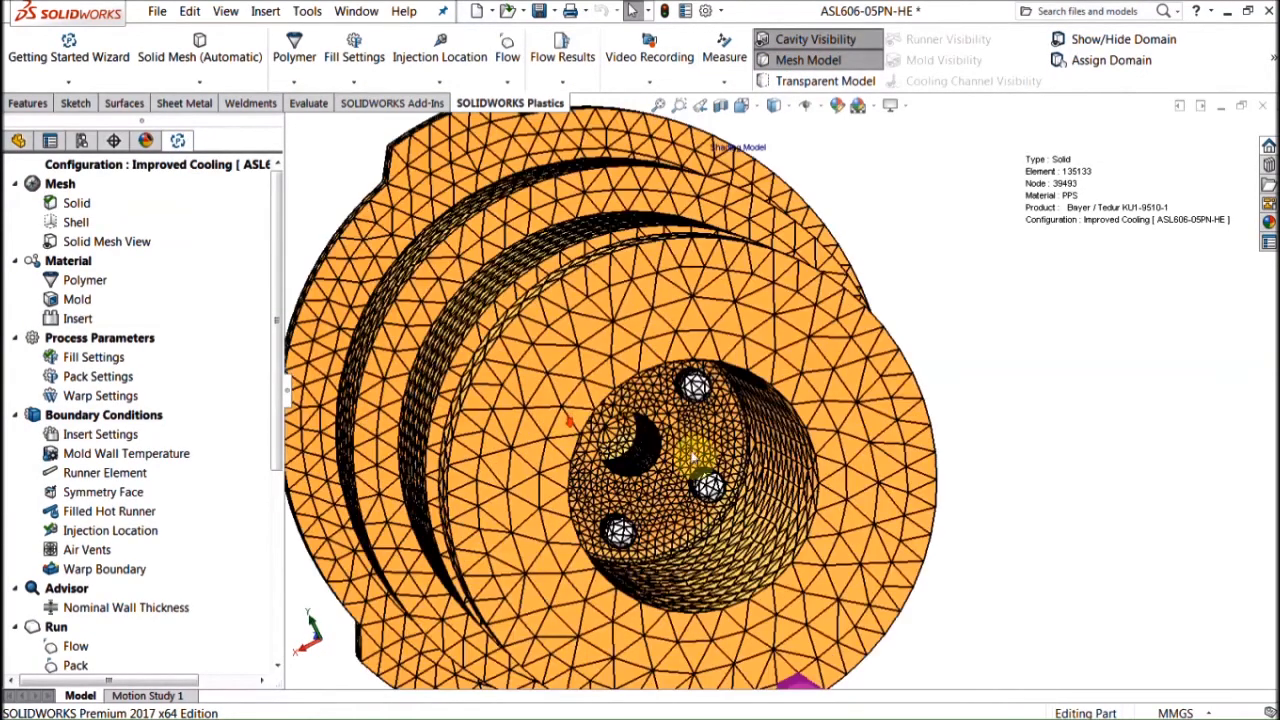
{"action": "scroll", "coordinate": [693, 455], "scroll_direction": "down", "scroll_amount": 2}
{"action": "scroll", "coordinate": [655, 456], "scroll_direction": "down", "scroll_amount": 2}
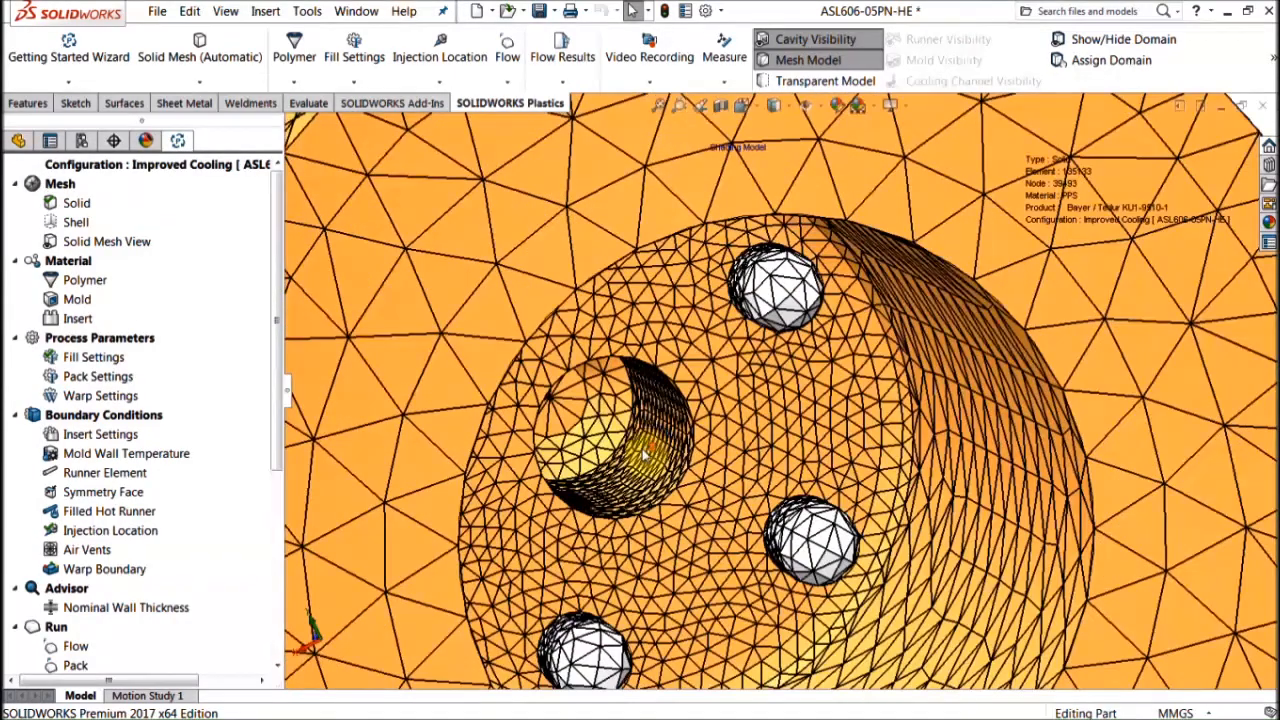
{"action": "scroll", "coordinate": [650, 455], "scroll_direction": "up", "scroll_amount": 5}
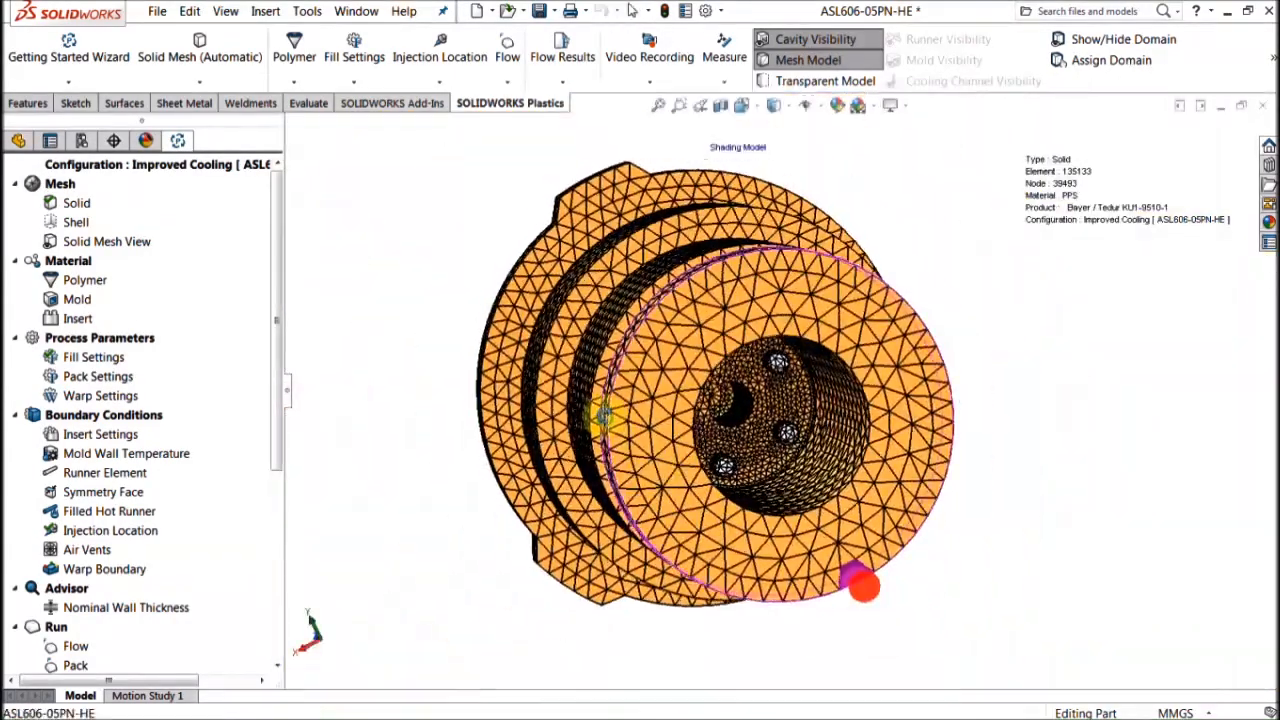
{"action": "middle_click_drag", "start_coordinate": [603, 417], "coordinate": [734, 374]}
{"action": "scroll", "coordinate": [706, 398], "scroll_direction": "up", "scroll_amount": 5}
{"action": "middle_click_drag", "start_coordinate": [534, 423], "coordinate": [597, 415]}
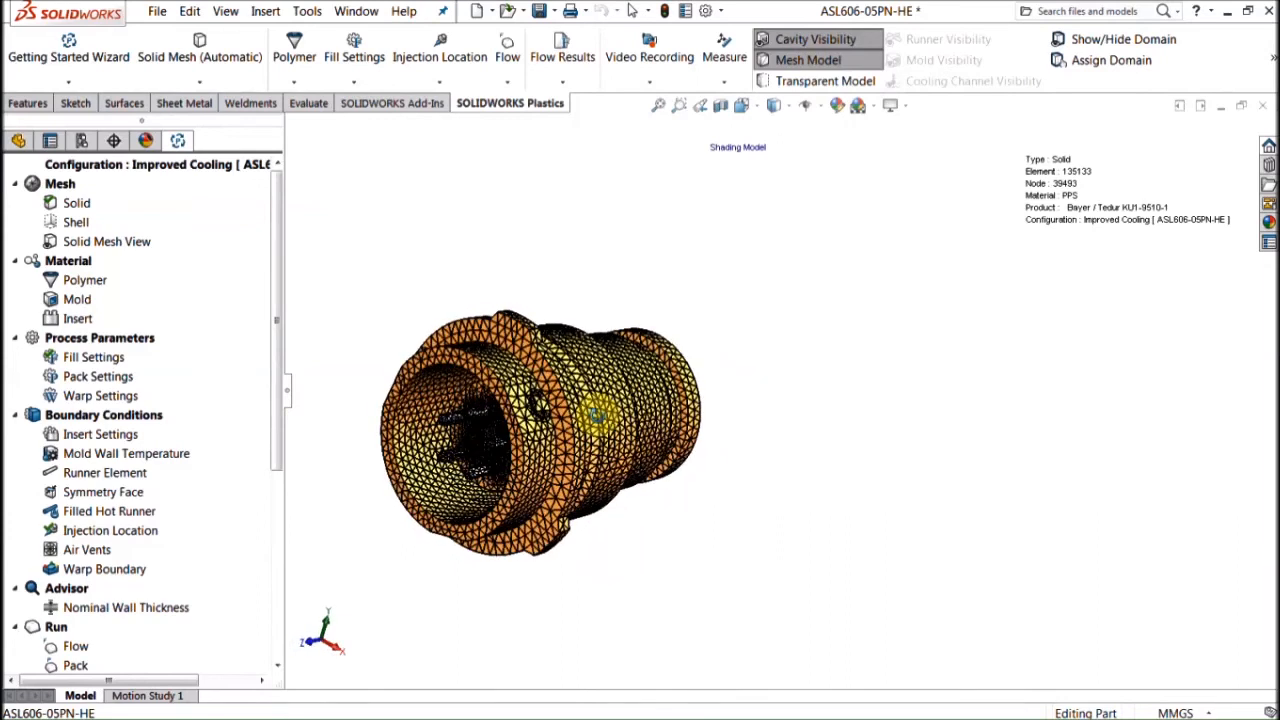
{"action": "left_click", "coordinate": [277, 557]}
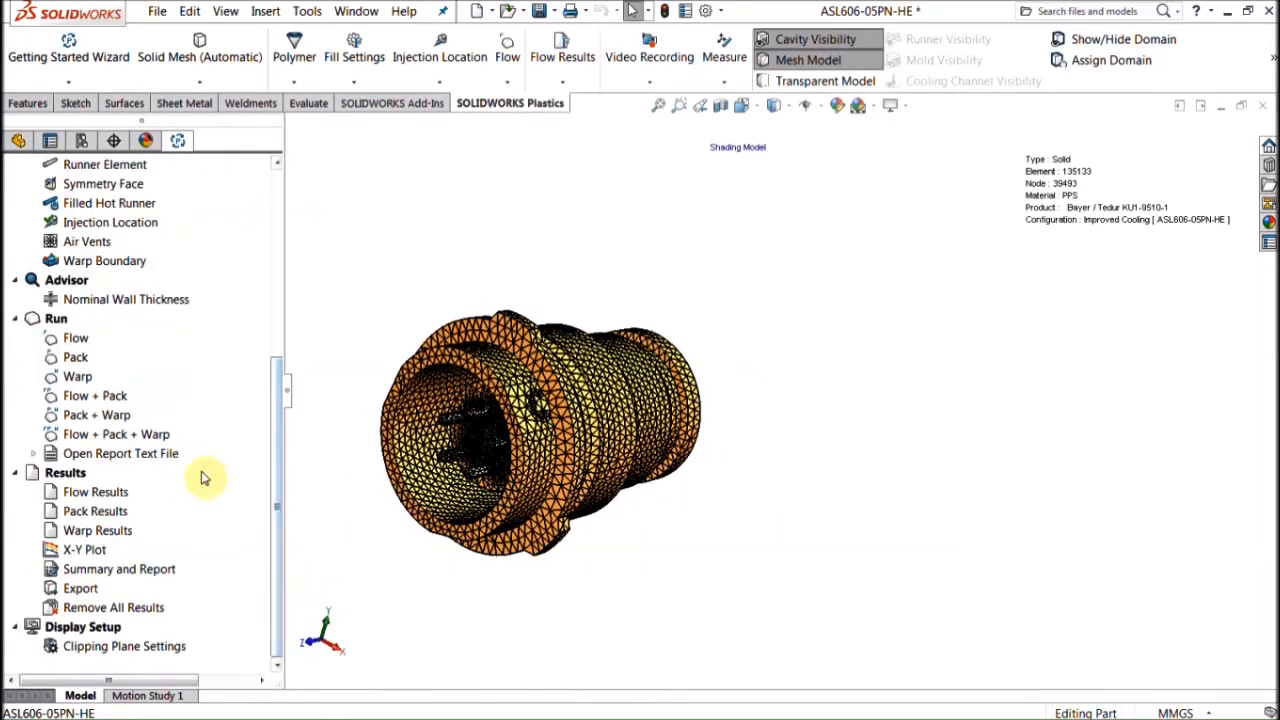
{"action": "left_click", "coordinate": [110, 511]}
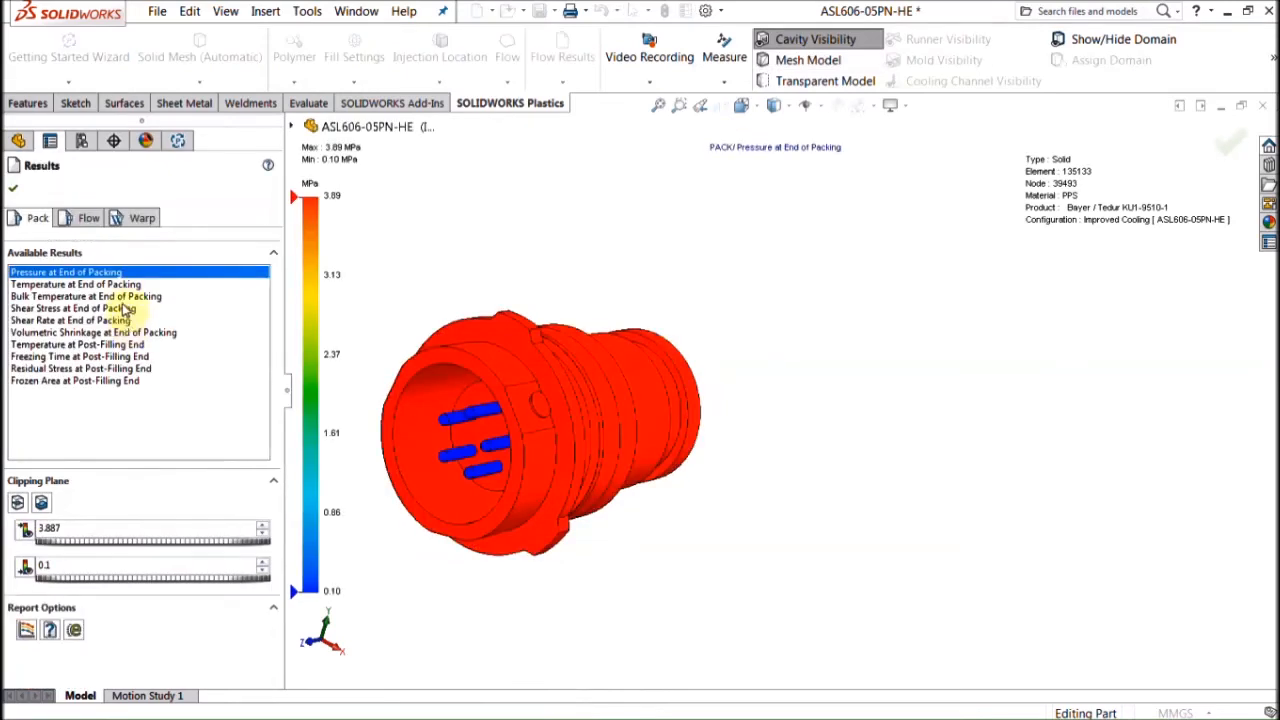
Step: Switch to the pack results and show Temperature at End of Packing
{"action": "left_click", "coordinate": [90, 219]}
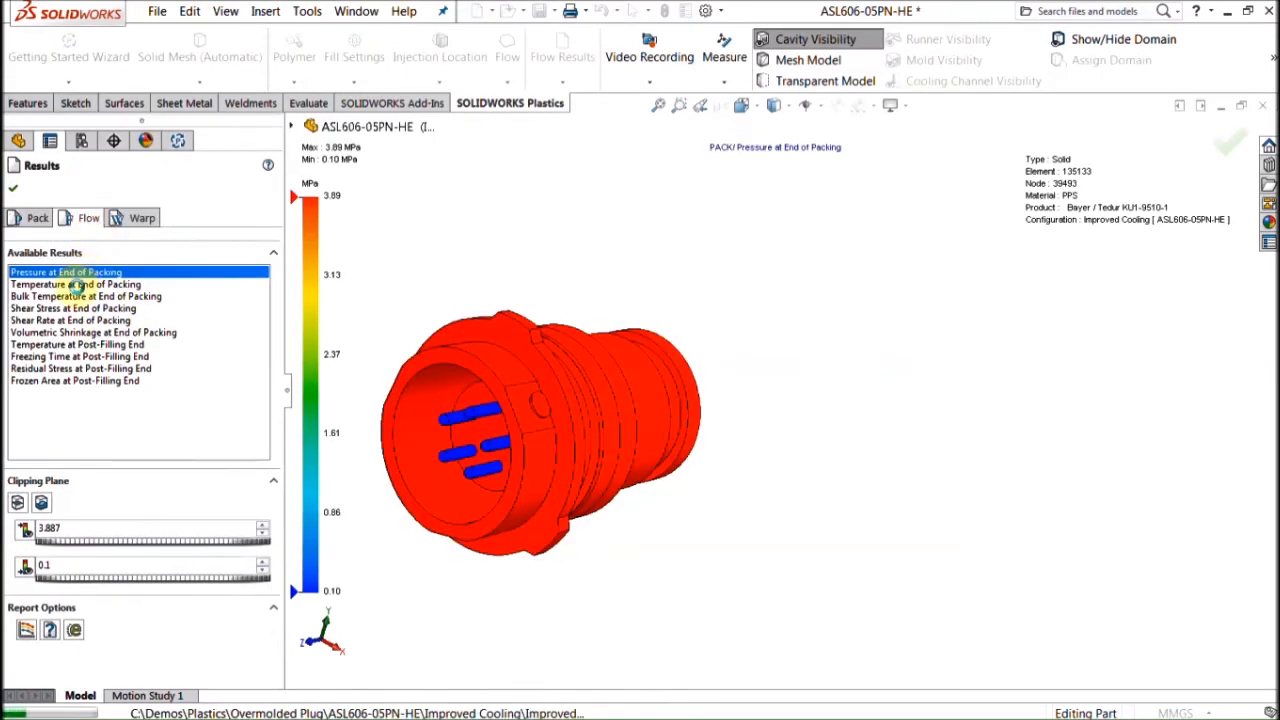
{"action": "left_click", "coordinate": [38, 218]}
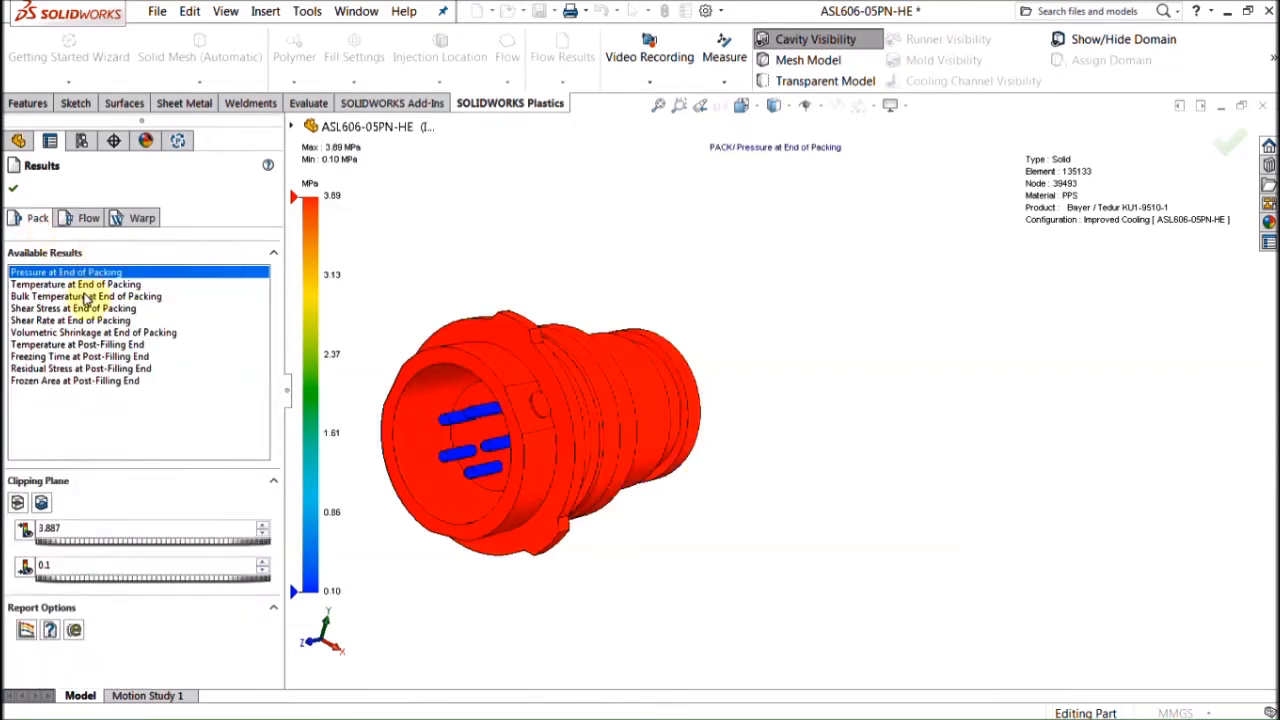
{"action": "left_click", "coordinate": [100, 296]}
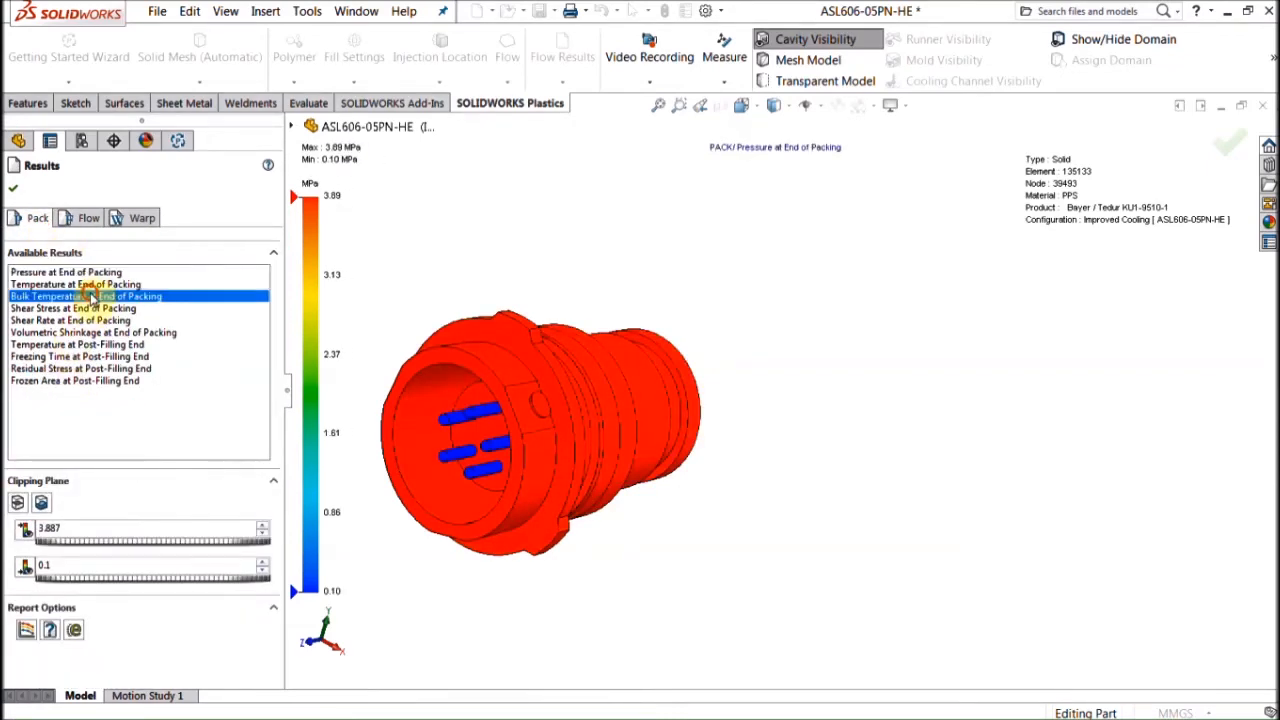
{"action": "left_click", "coordinate": [90, 285]}
Step: Section the part with a clipping plane, then show Frozen Area at Post-Filling End
{"action": "left_click", "coordinate": [17, 503]}
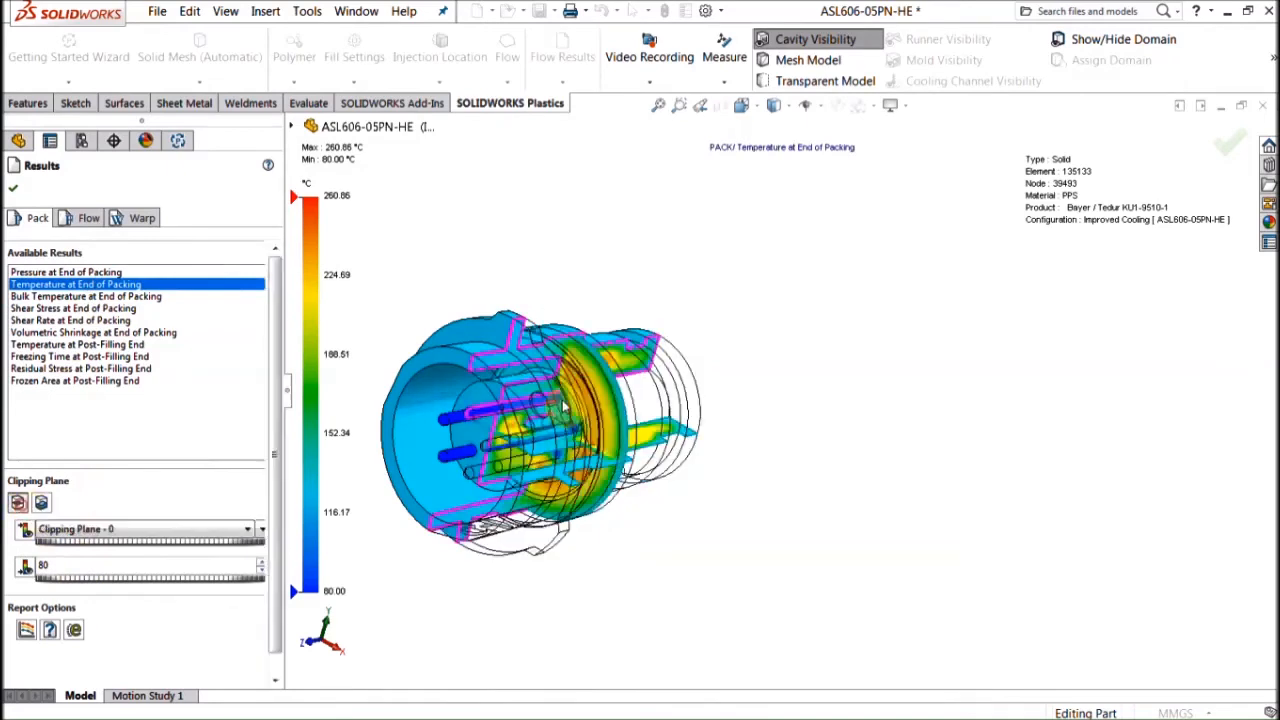
{"action": "scroll", "coordinate": [493, 405], "scroll_direction": "down", "scroll_amount": 4}
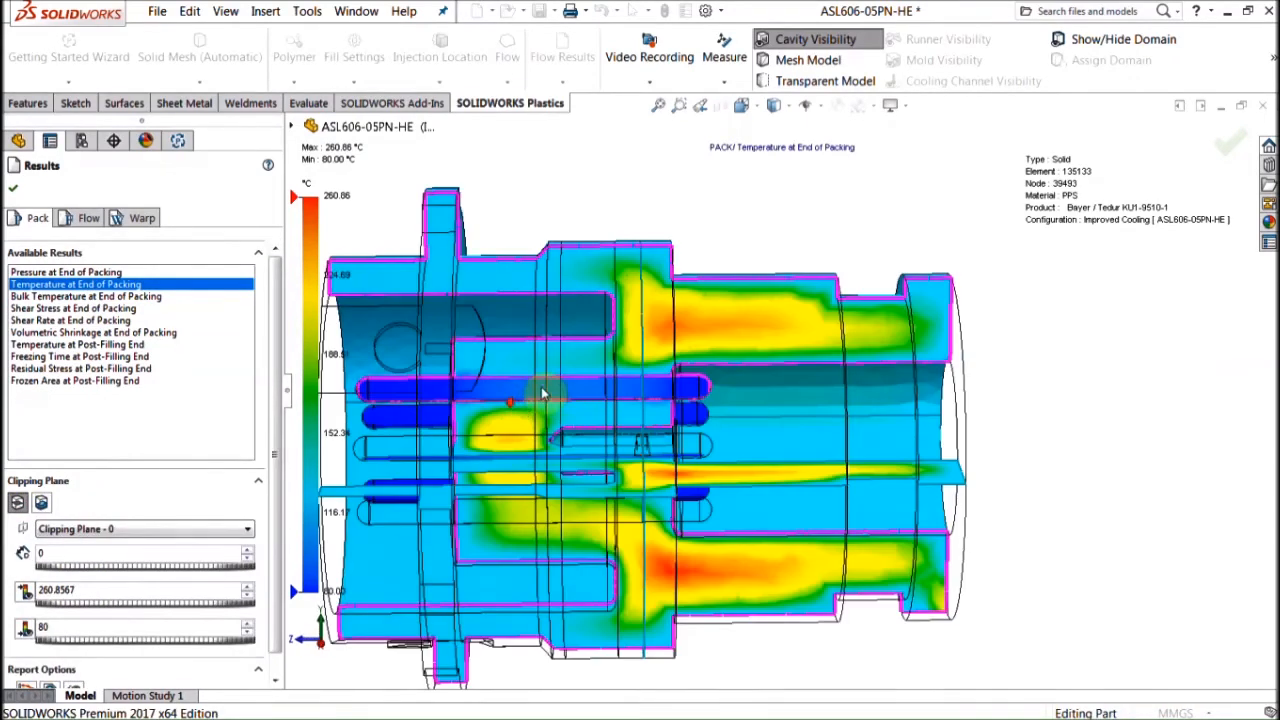
{"action": "middle_click_drag", "start_coordinate": [548, 424], "coordinate": [647, 511]}
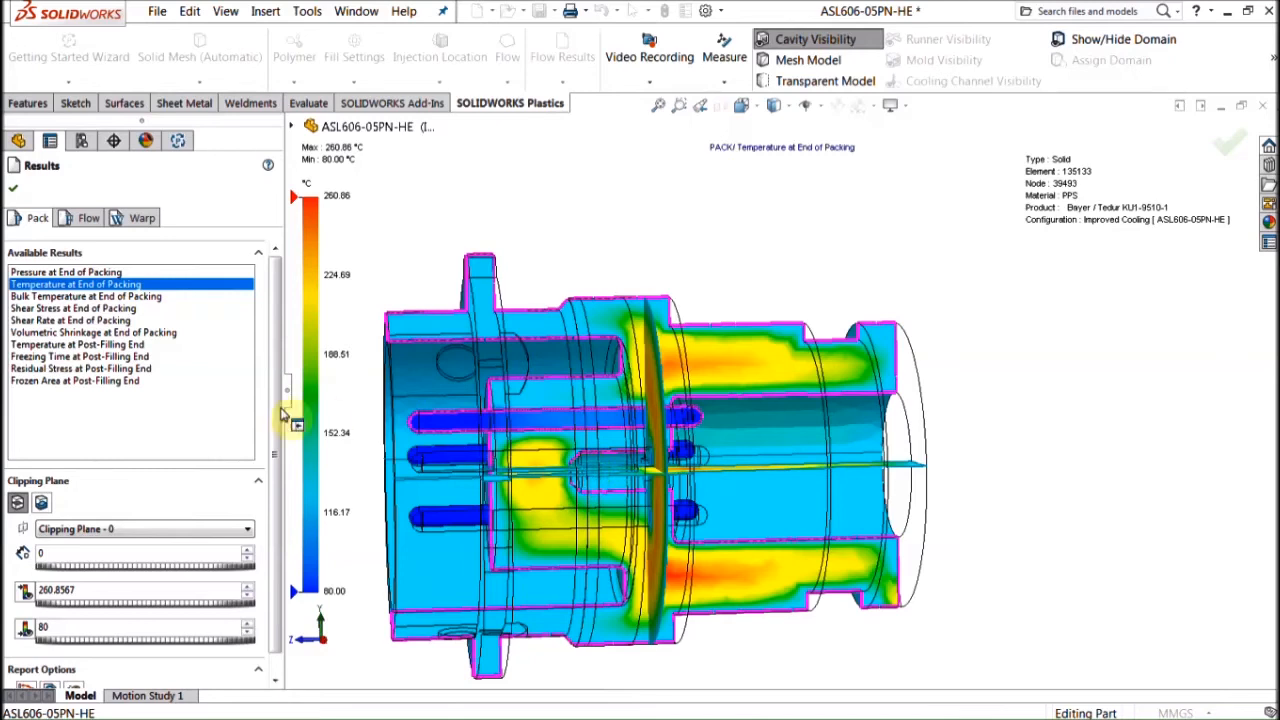
{"action": "left_click", "coordinate": [122, 382]}
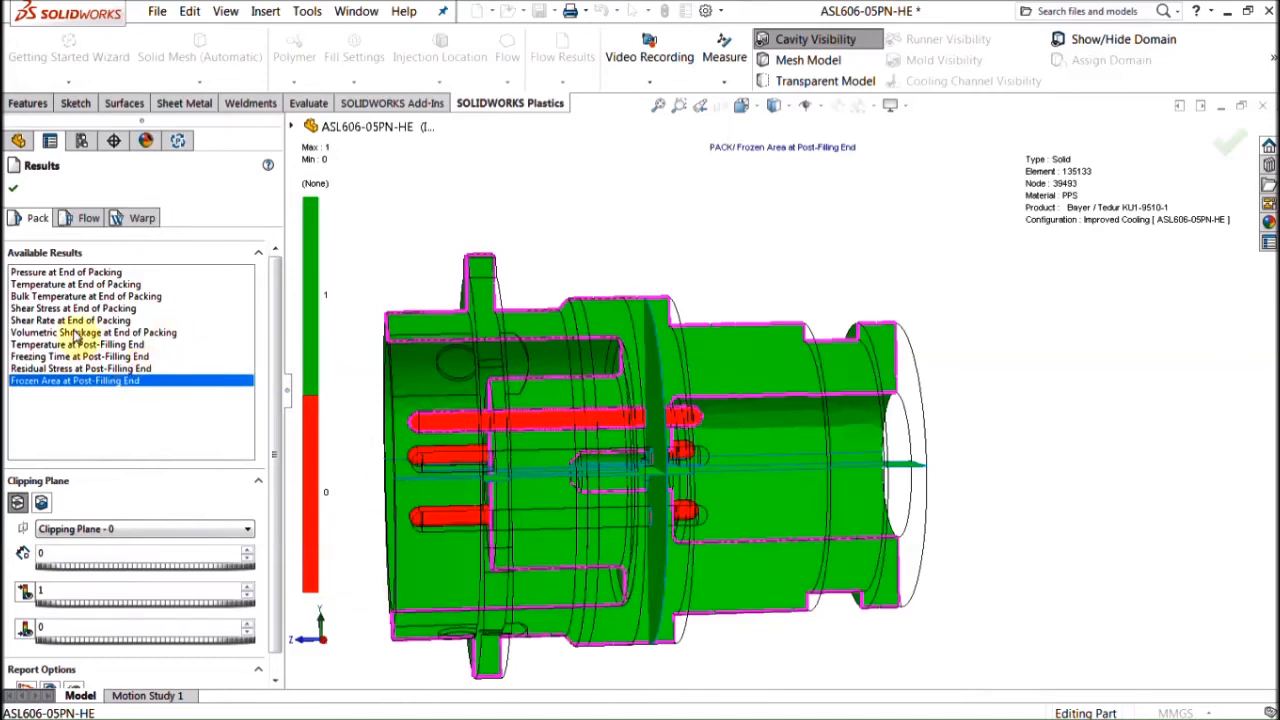
Step: Close the packing results, then orbit and zoom the shaded connector to view its front and rear
{"action": "left_click", "coordinate": [13, 188]}
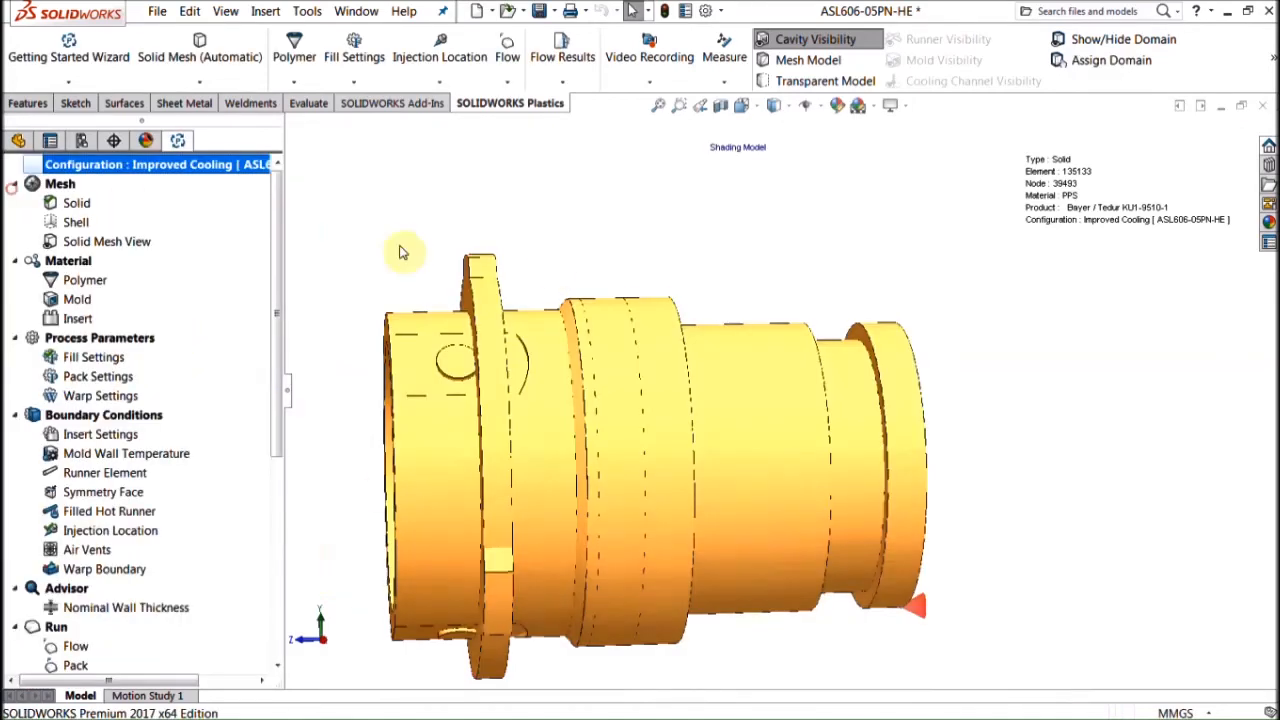
{"action": "mouse_move", "coordinate": [441, 248]}
{"action": "middle_mouse_down"}
{"action": "mouse_move", "coordinate": [497, 258]}
{"action": "mouse_move", "coordinate": [530, 310]}
{"action": "middle_mouse_up"}
{"action": "scroll", "coordinate": [563, 423], "scroll_direction": "up", "scroll_amount": 1}
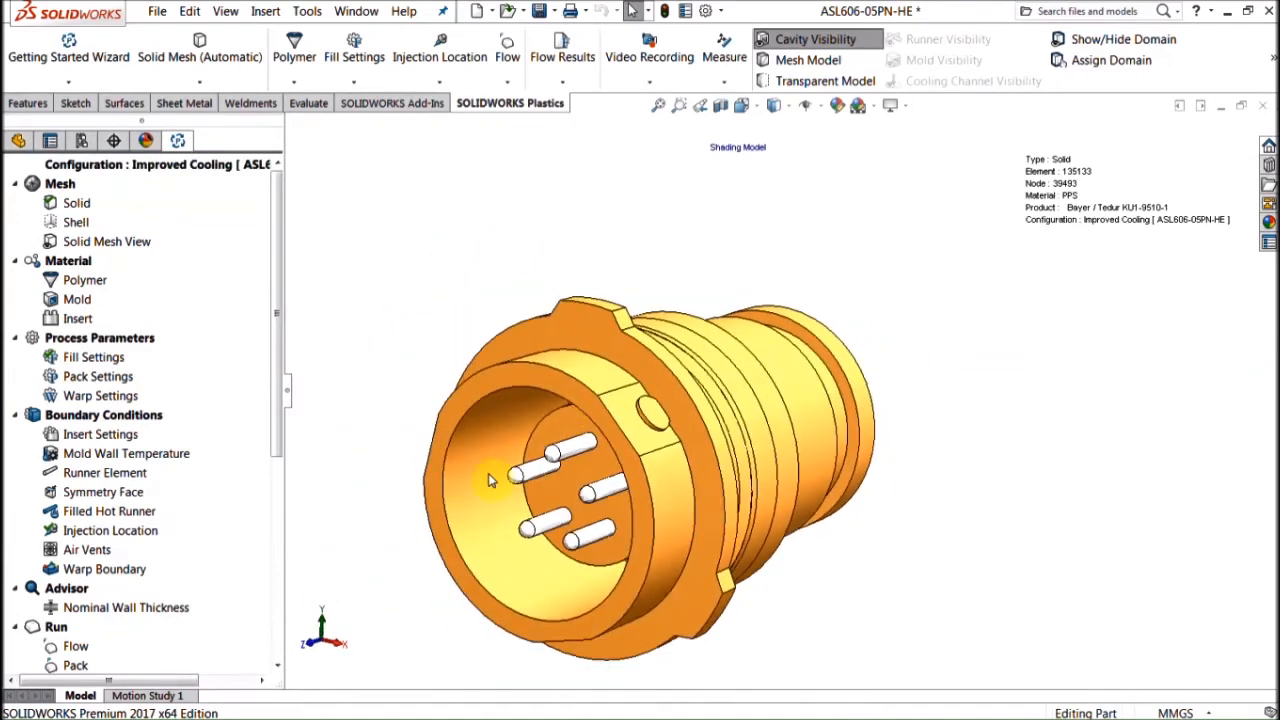
{"action": "scroll", "coordinate": [600, 510], "scroll_direction": "up", "scroll_amount": 1}
{"action": "scroll", "coordinate": [604, 508], "scroll_direction": "down", "scroll_amount": 2}
{"action": "middle_click_drag", "start_coordinate": [603, 500], "coordinate": [636, 486]}
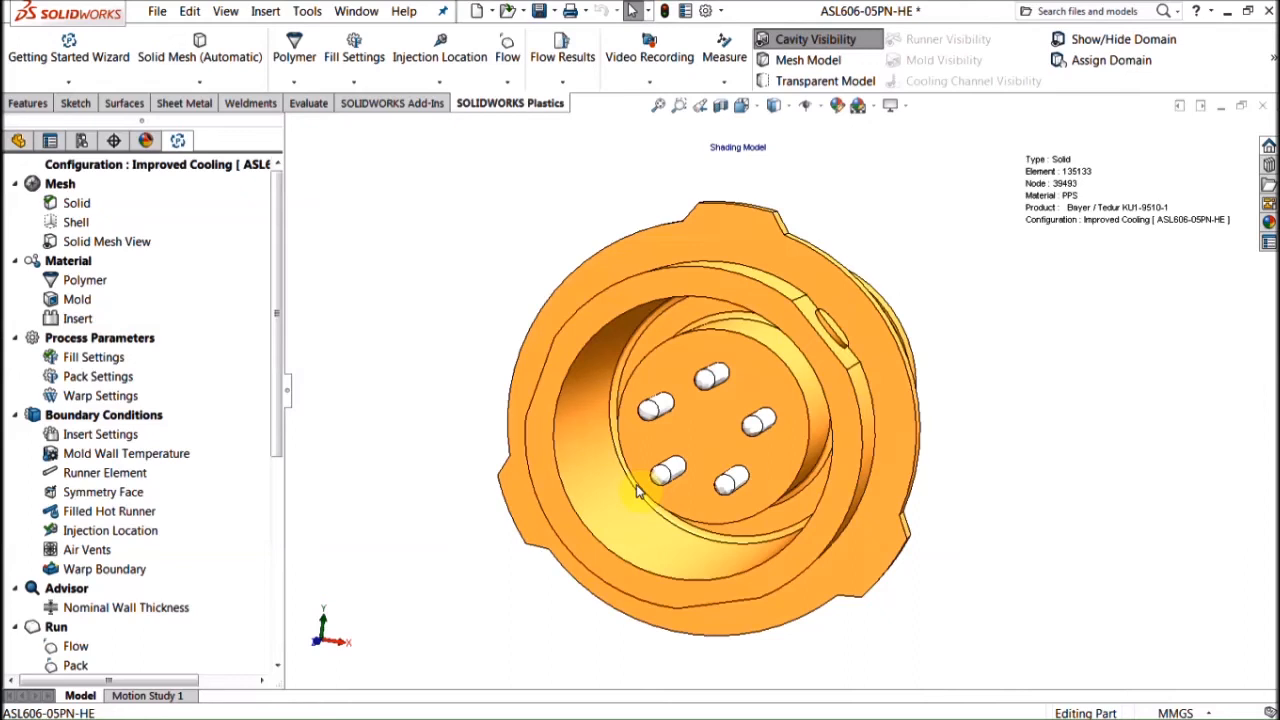
{"action": "scroll", "coordinate": [690, 444], "scroll_direction": "up", "scroll_amount": 1}
{"action": "middle_click_drag", "start_coordinate": [690, 444], "coordinate": [688, 439]}
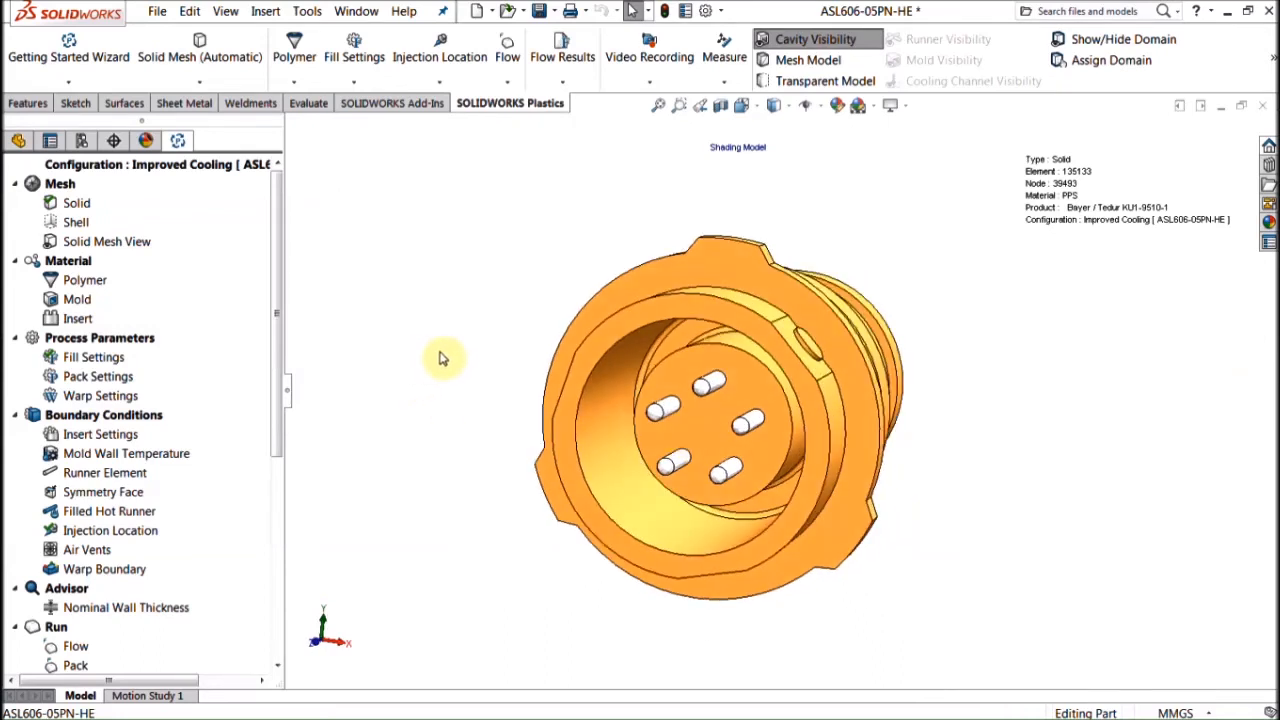
Step: Show the 'SOLIDWORKS Plastics - Packages' slide (slide 6) in PowerPoint, then return to the SOLIDWORKS model
{"action": "left_click", "coordinate": [27, 352]}
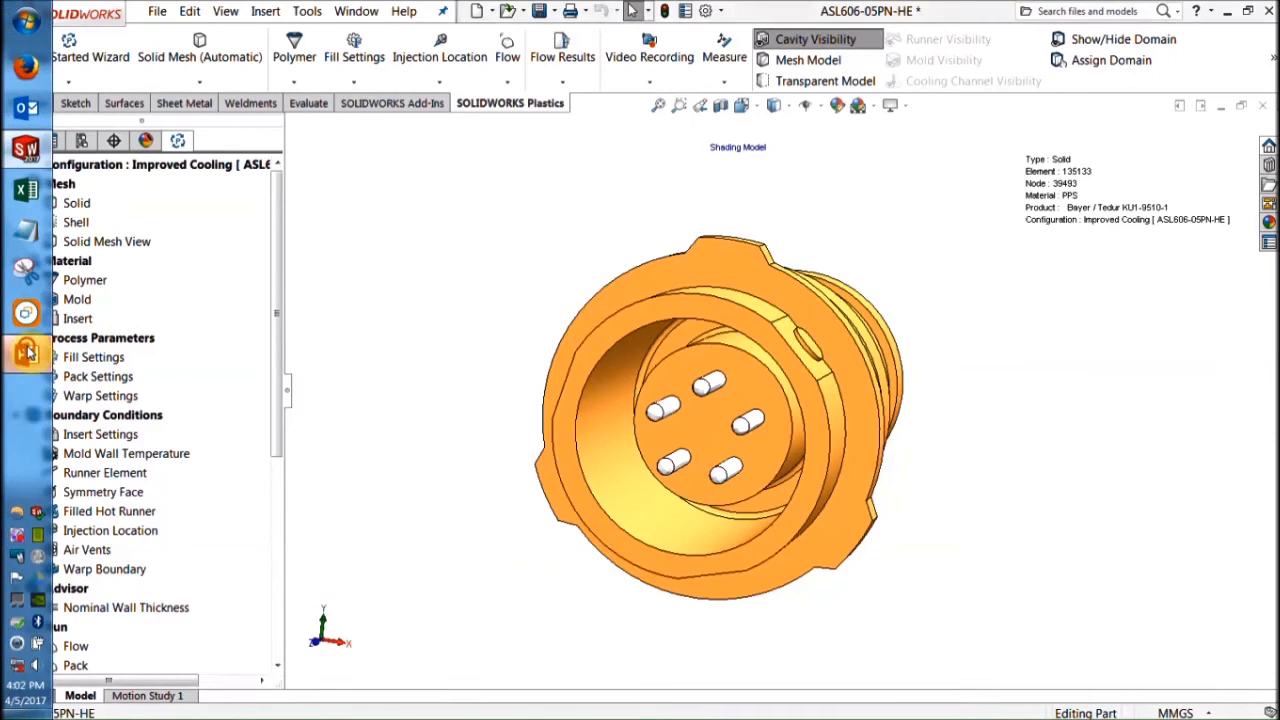
{"action": "left_click", "coordinate": [108, 327]}
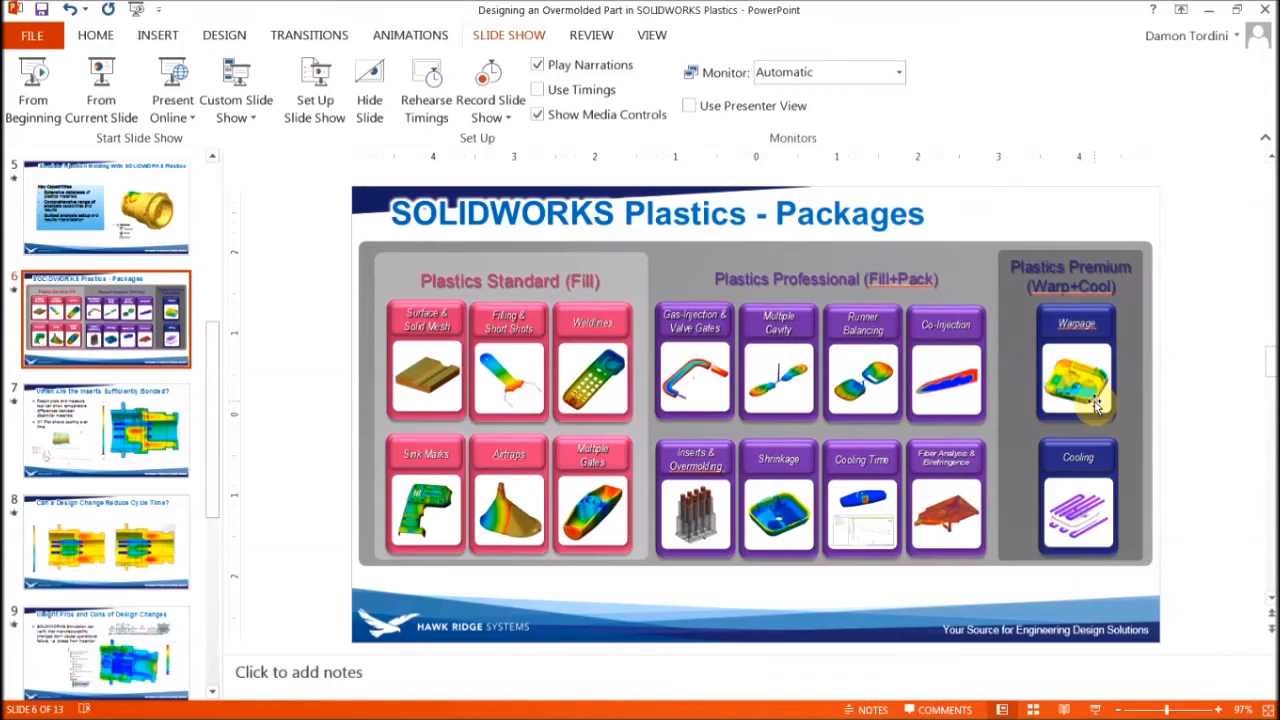
{"action": "mouse_move", "coordinate": [5, 271]}
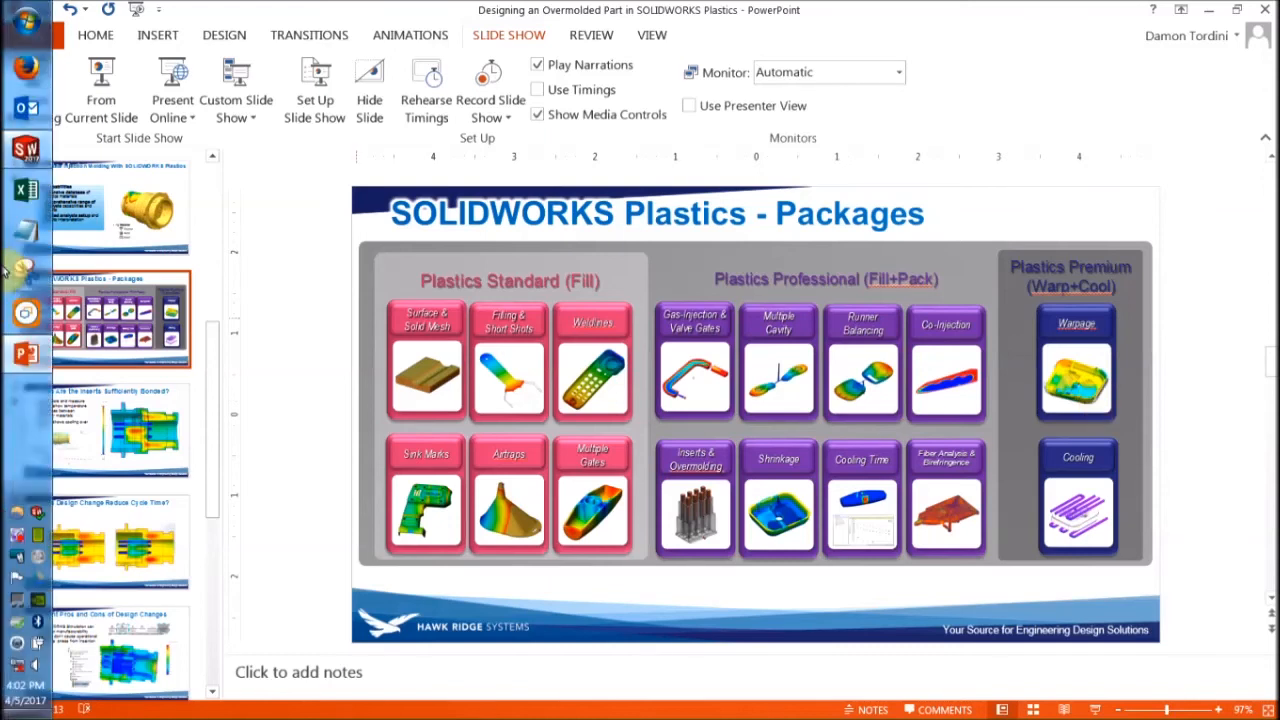
{"action": "left_click", "coordinate": [22, 360]}
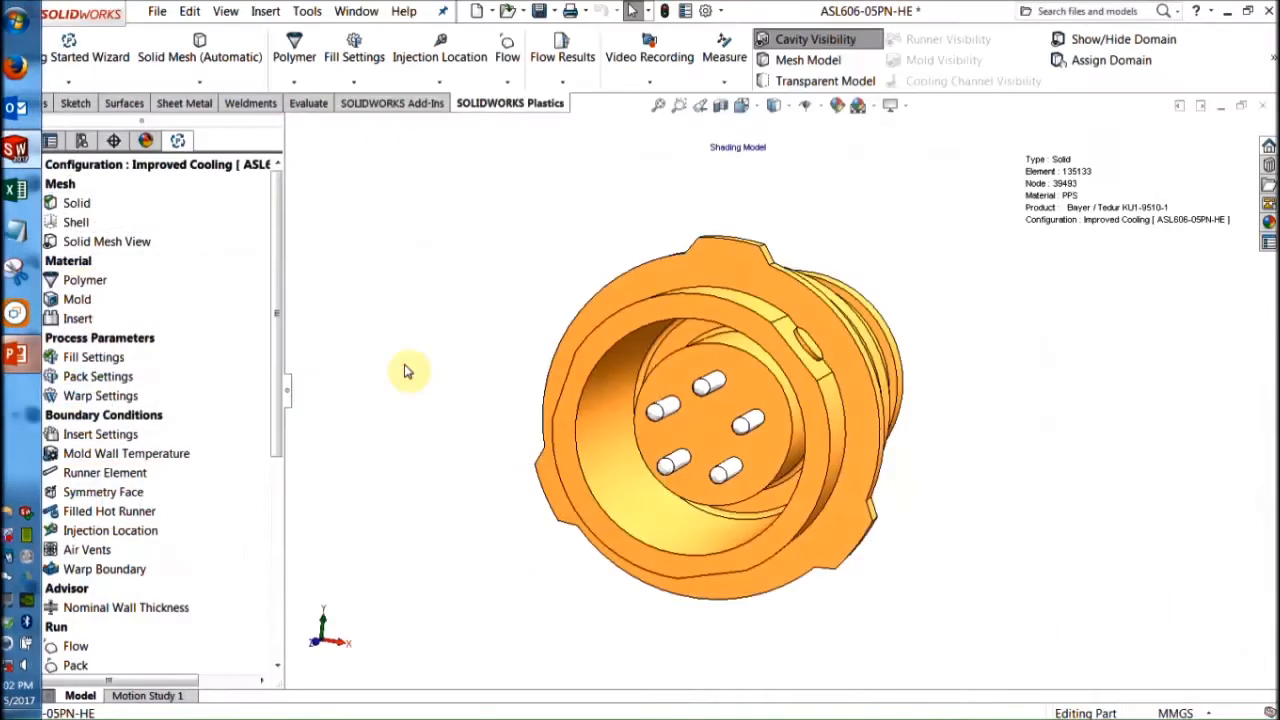
{"action": "left_click", "coordinate": [280, 594]}
Step: Open Warp Results to display the total displacement plot ranging 0.0037 to 0.1160 mm
{"action": "middle_click_drag", "start_coordinate": [665, 462], "coordinate": [720, 400]}
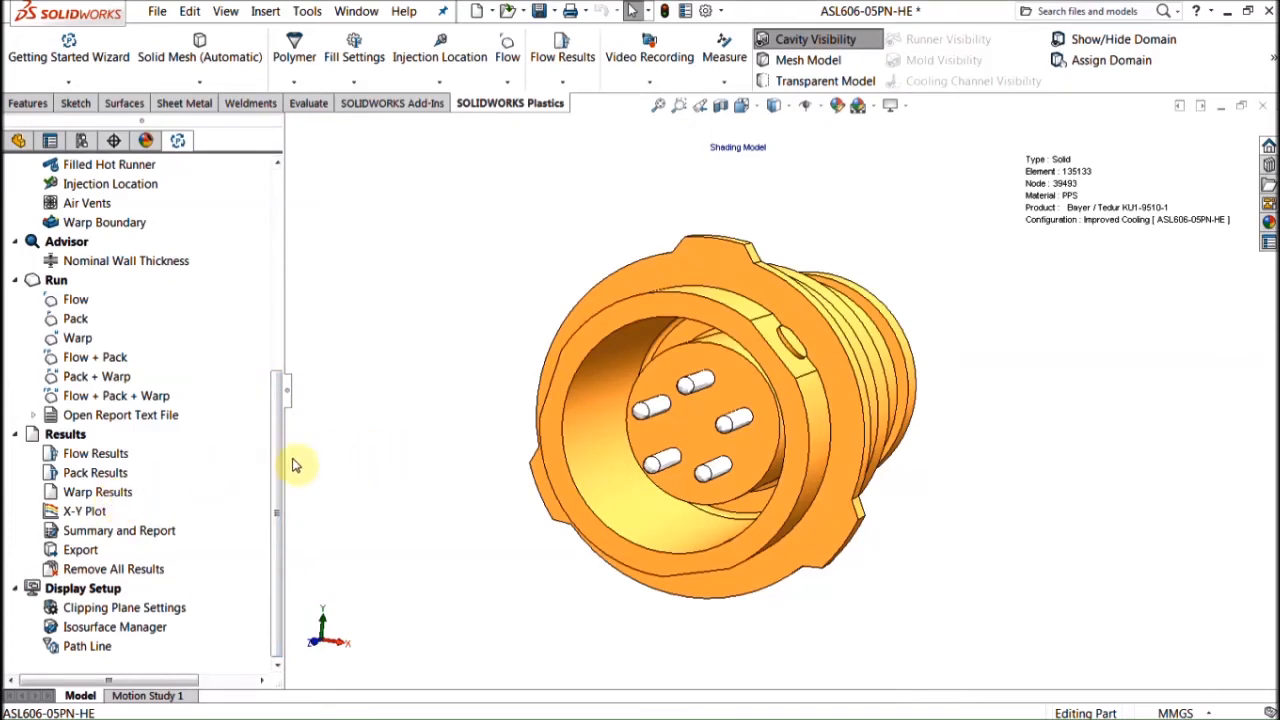
{"action": "double_click", "coordinate": [95, 492]}
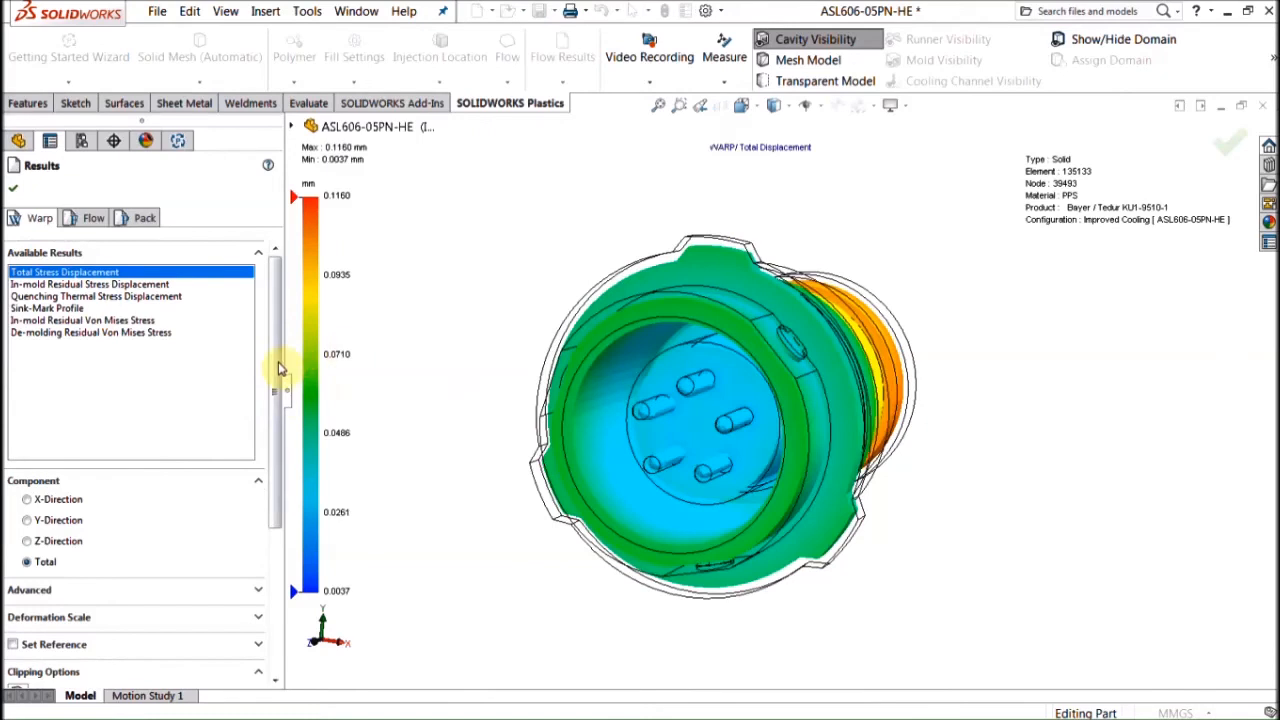
{"action": "left_click", "coordinate": [72, 620]}
Step: Play the warp deformation animation at a deformation scale of 10
{"action": "scroll", "coordinate": [277, 558], "scroll_direction": "down", "scroll_amount": 3}
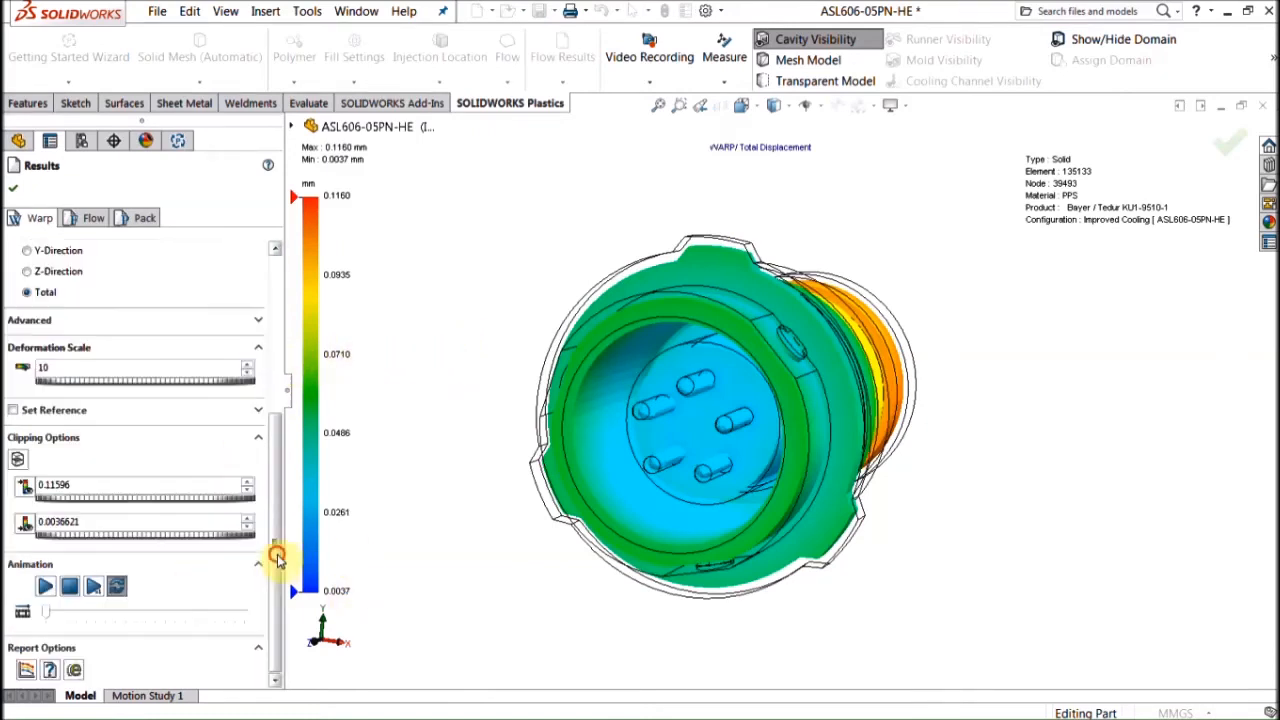
{"action": "middle_click_drag", "start_coordinate": [471, 377], "coordinate": [440, 380]}
{"action": "left_click", "coordinate": [47, 590]}
Step: Orbit and zoom around the animating part to inspect the warp from side, end and front views
{"action": "middle_click_drag", "start_coordinate": [440, 307], "coordinate": [434, 277]}
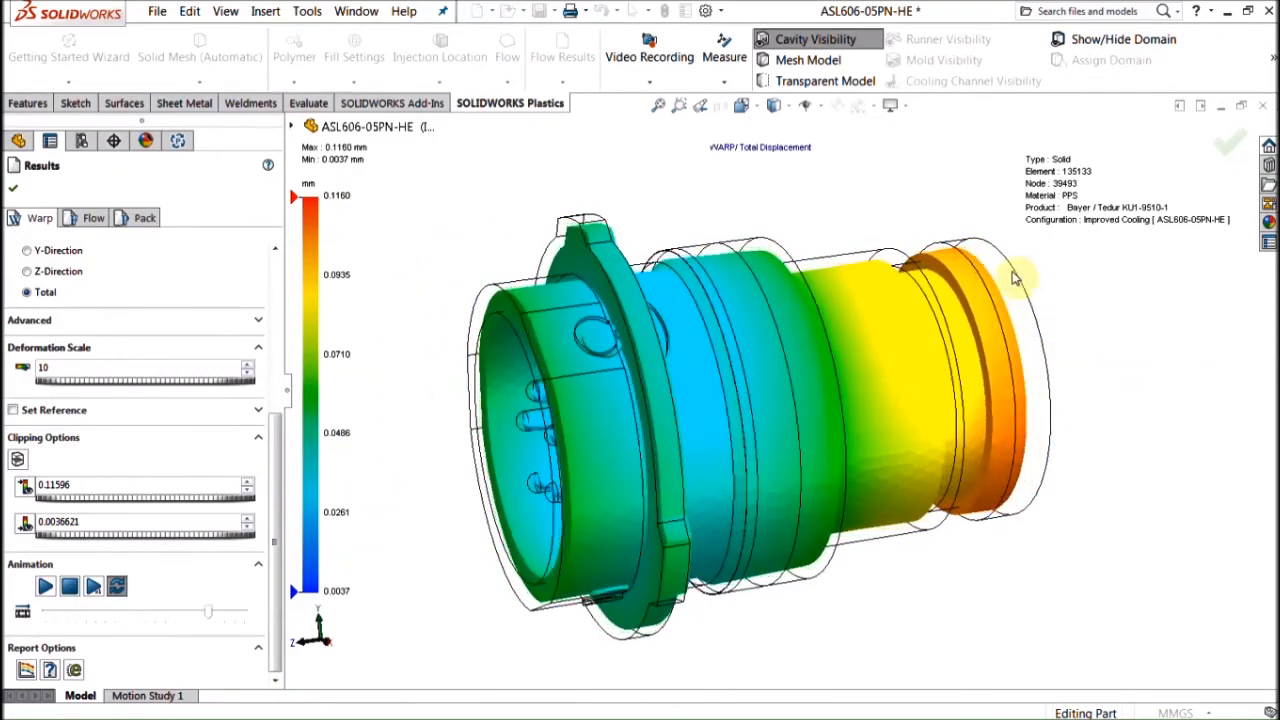
{"action": "middle_click_drag", "start_coordinate": [1010, 280], "coordinate": [905, 343]}
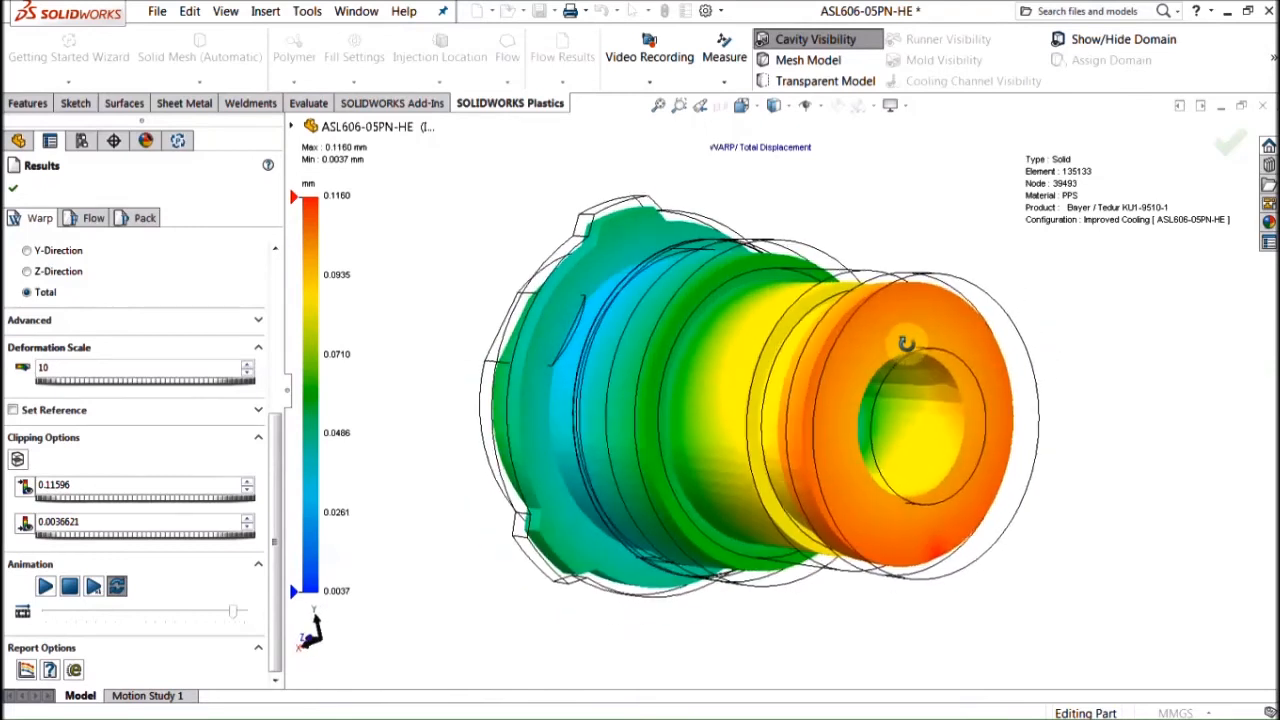
{"action": "scroll", "coordinate": [971, 425], "scroll_direction": "down", "scroll_amount": 3}
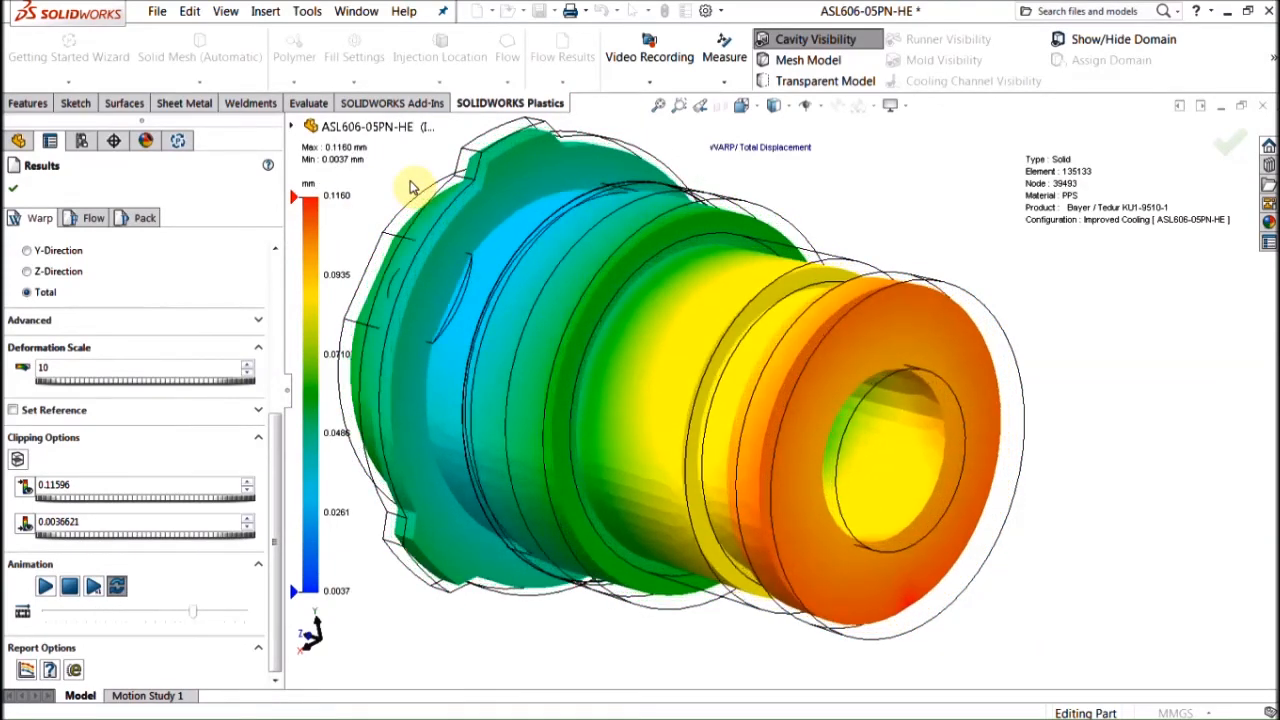
{"action": "middle_click_drag", "start_coordinate": [546, 306], "coordinate": [735, 413]}
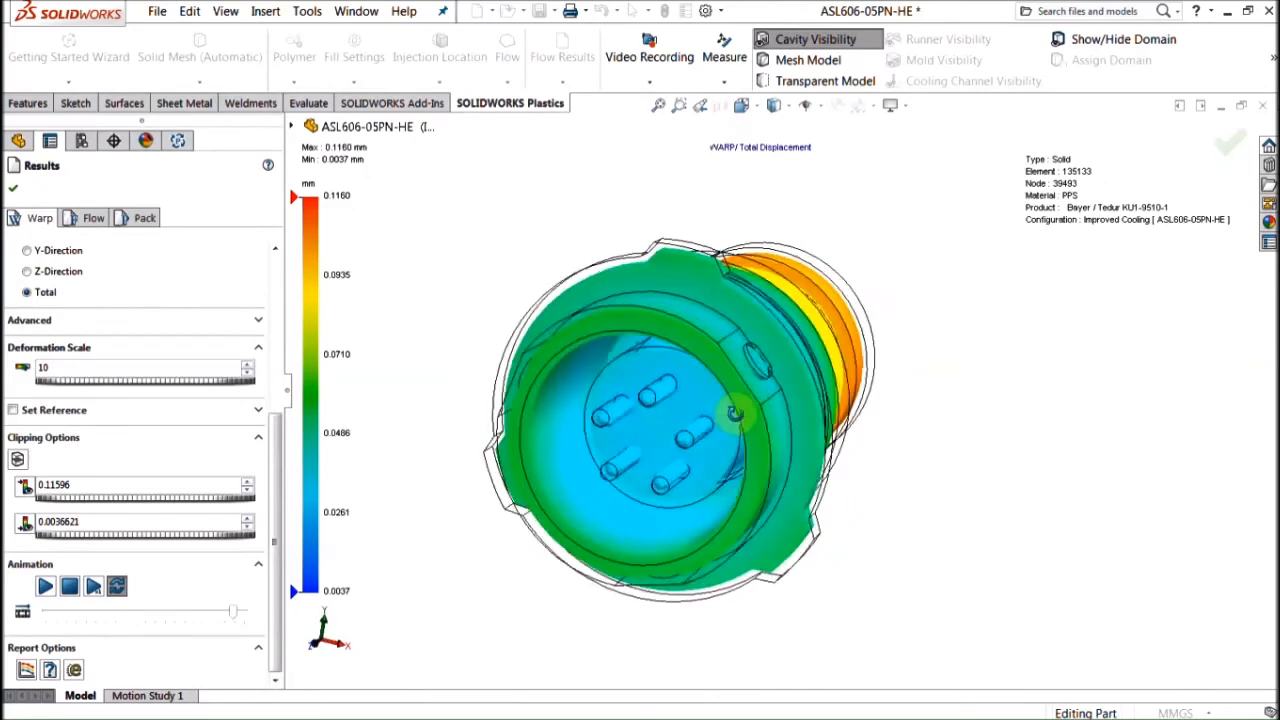
{"action": "scroll", "coordinate": [680, 425], "scroll_direction": "down", "scroll_amount": 5}
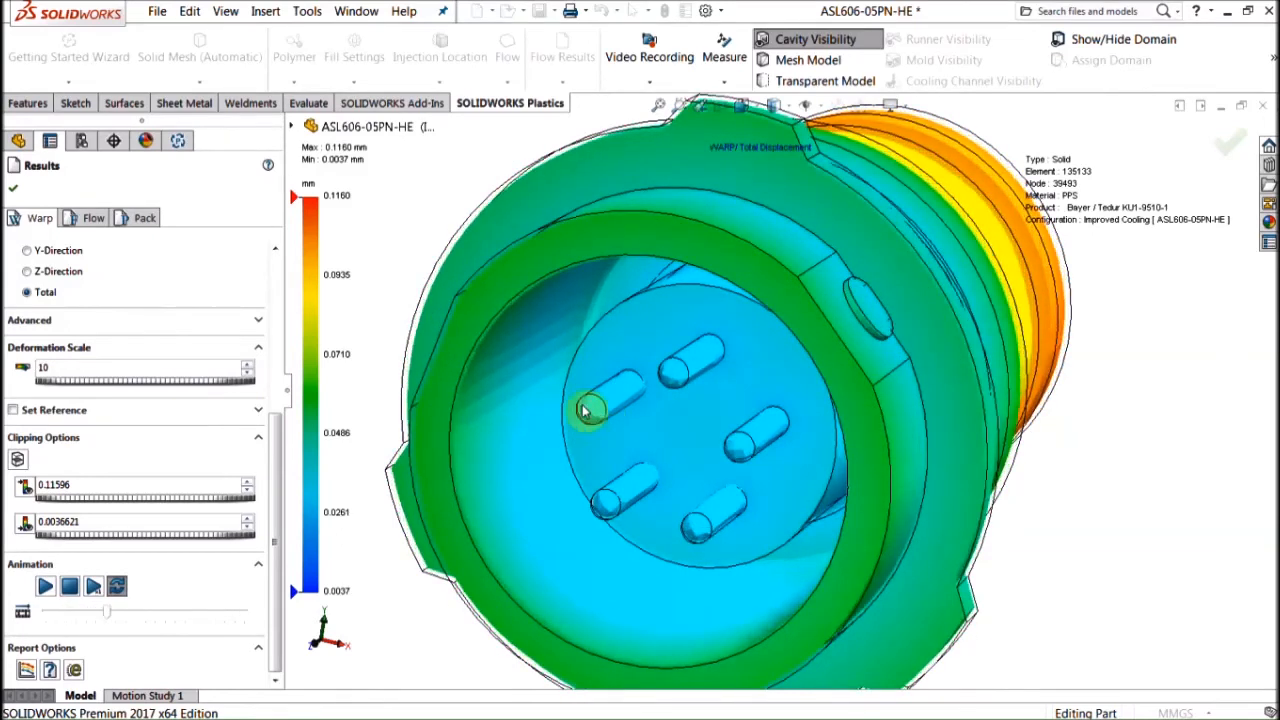
{"action": "scroll", "coordinate": [737, 477], "scroll_direction": "up", "scroll_amount": 5}
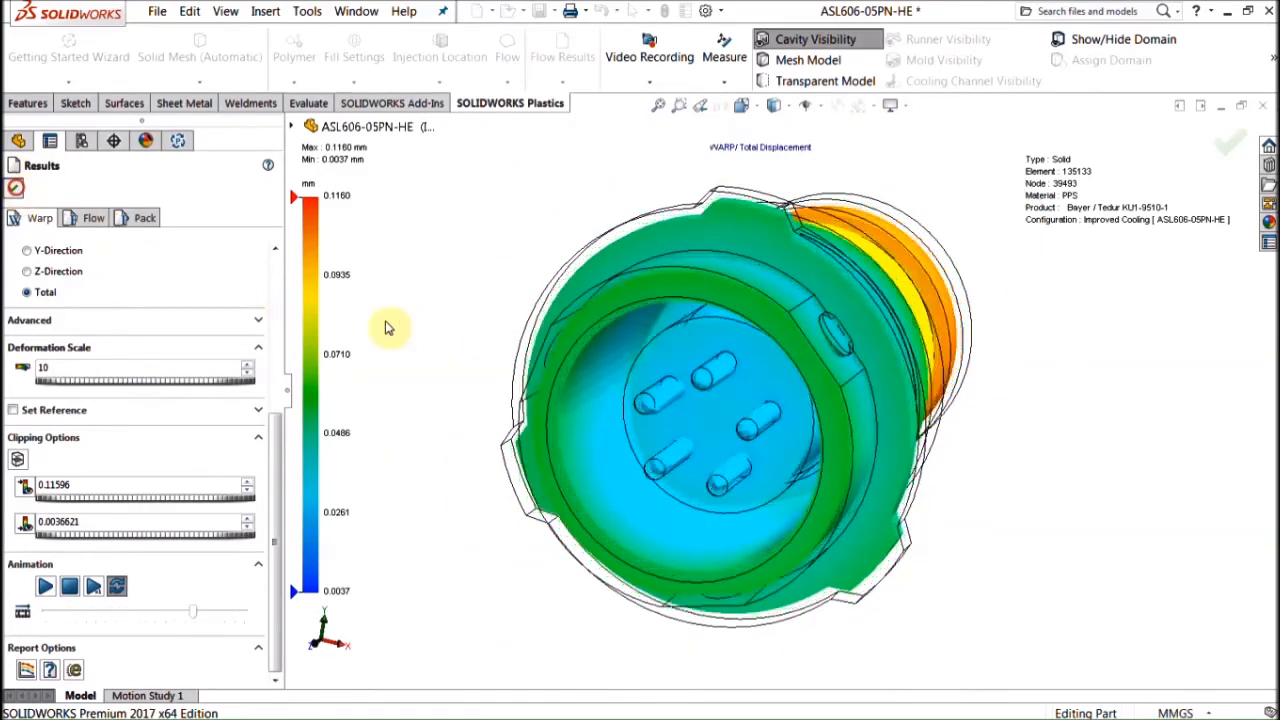
{"action": "mouse_move", "coordinate": [3, 345]}
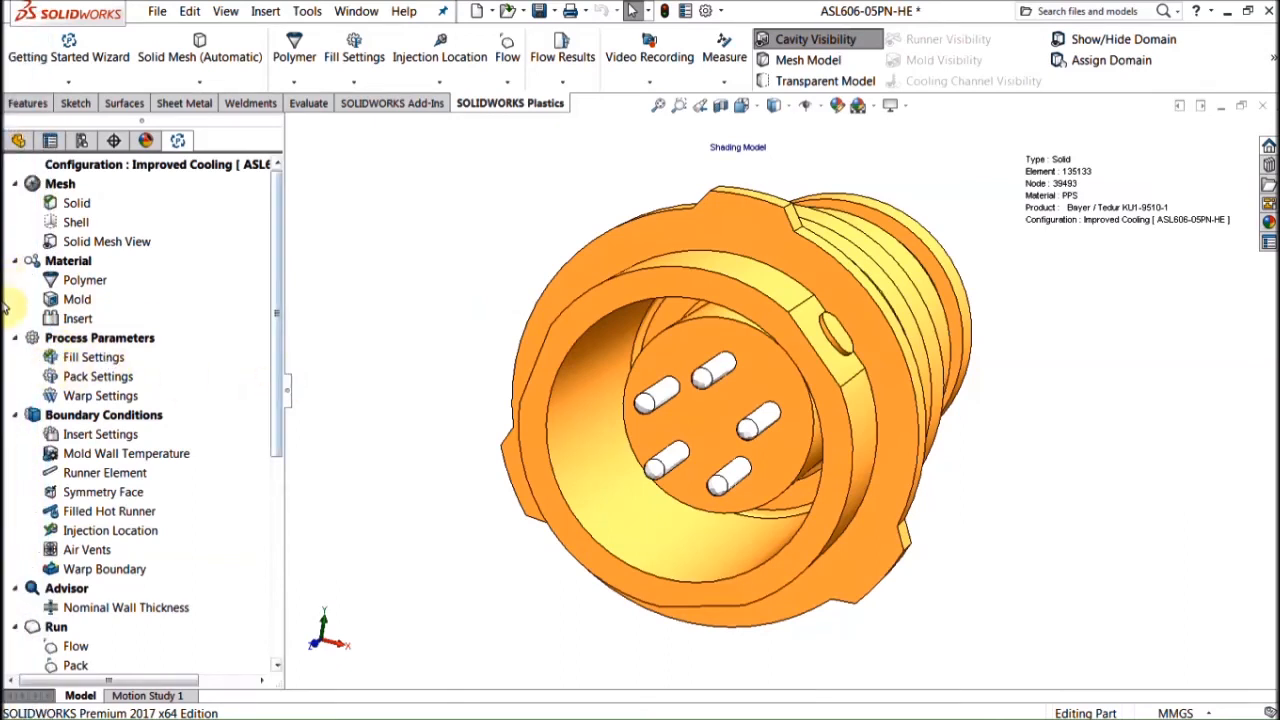
Step: Present slide 9, 'Weight Pros and Cons of Design Changes', as a full-screen slide show
{"action": "left_click", "coordinate": [29, 358]}
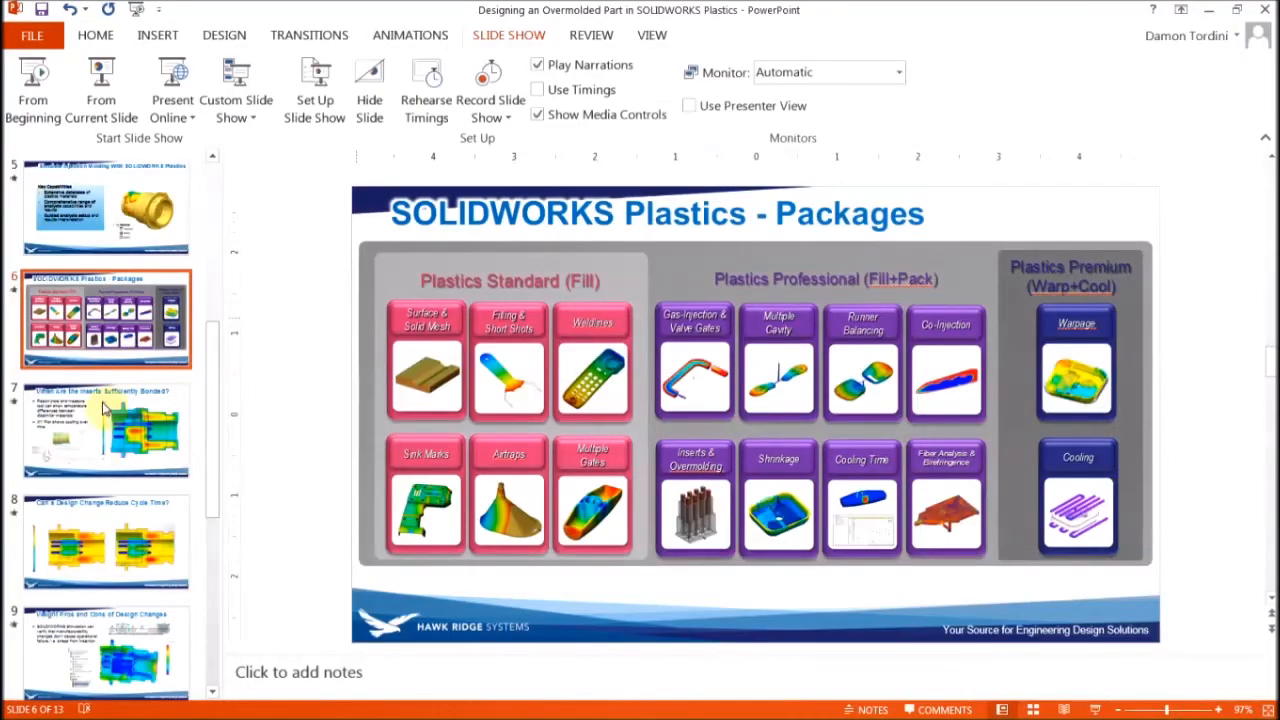
{"action": "scroll", "coordinate": [108, 608], "scroll_direction": "down", "scroll_amount": 3}
{"action": "left_click", "coordinate": [90, 470]}
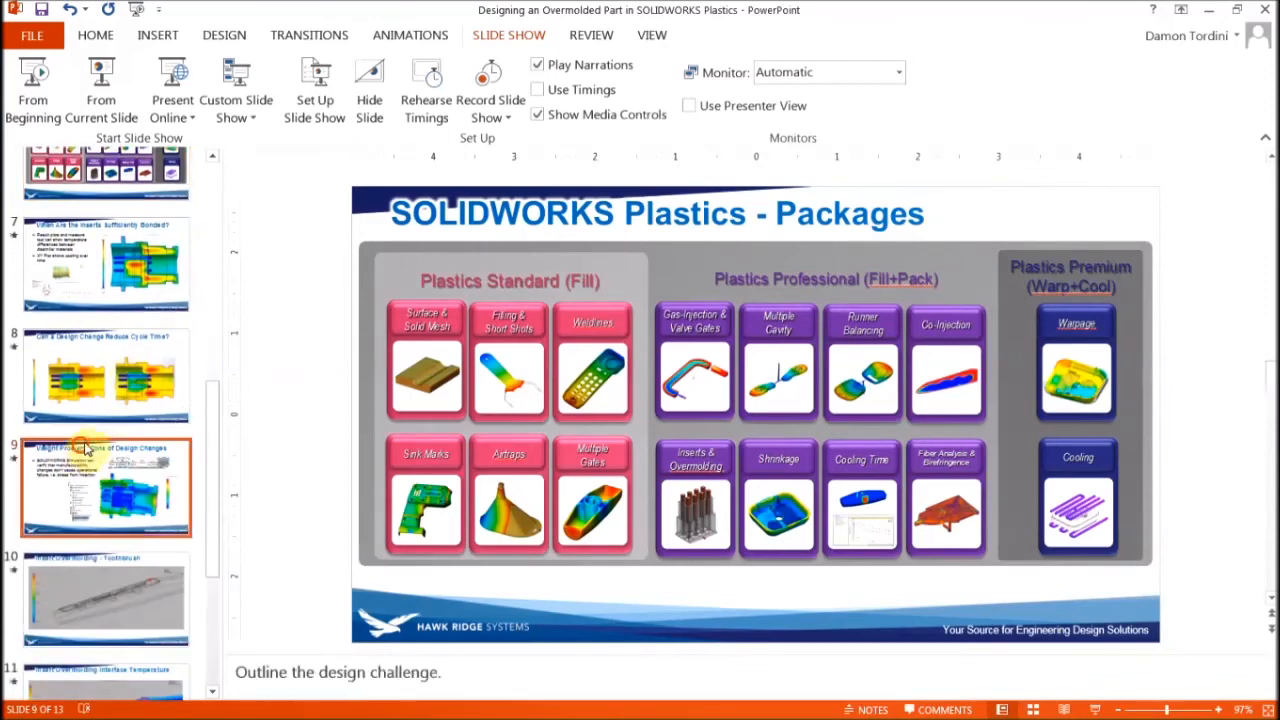
{"action": "left_click", "coordinate": [117, 93]}
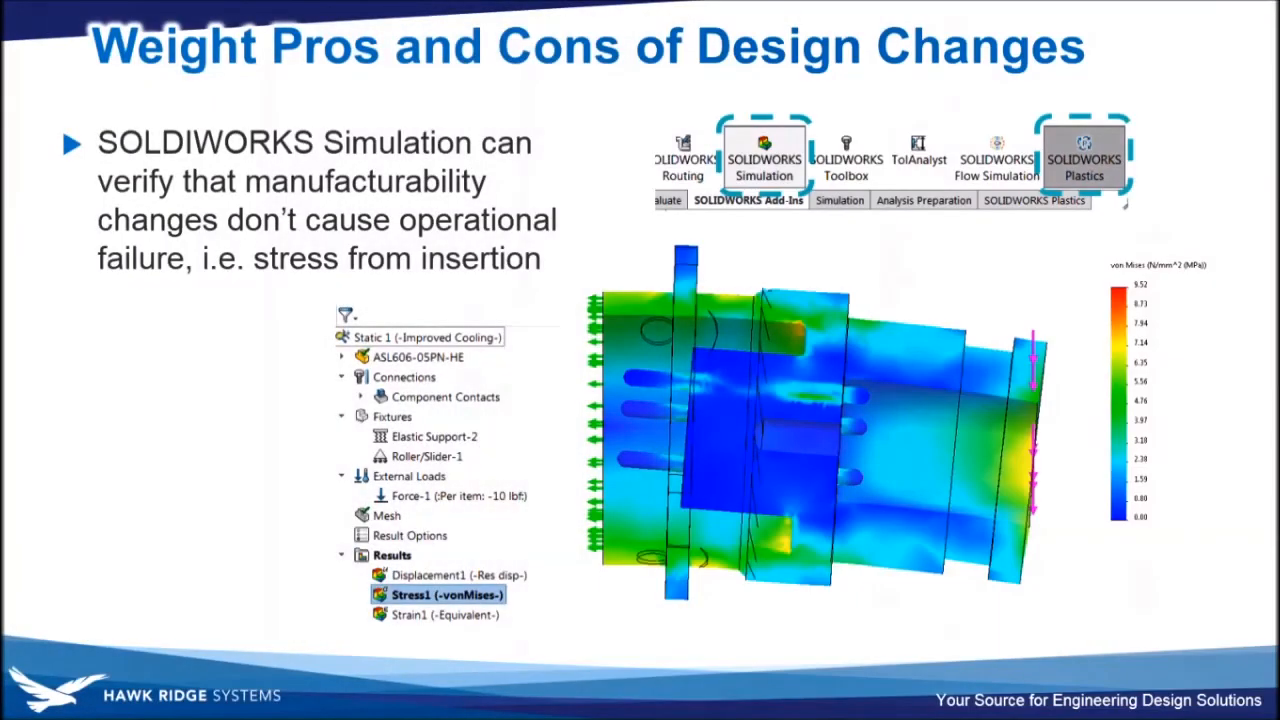